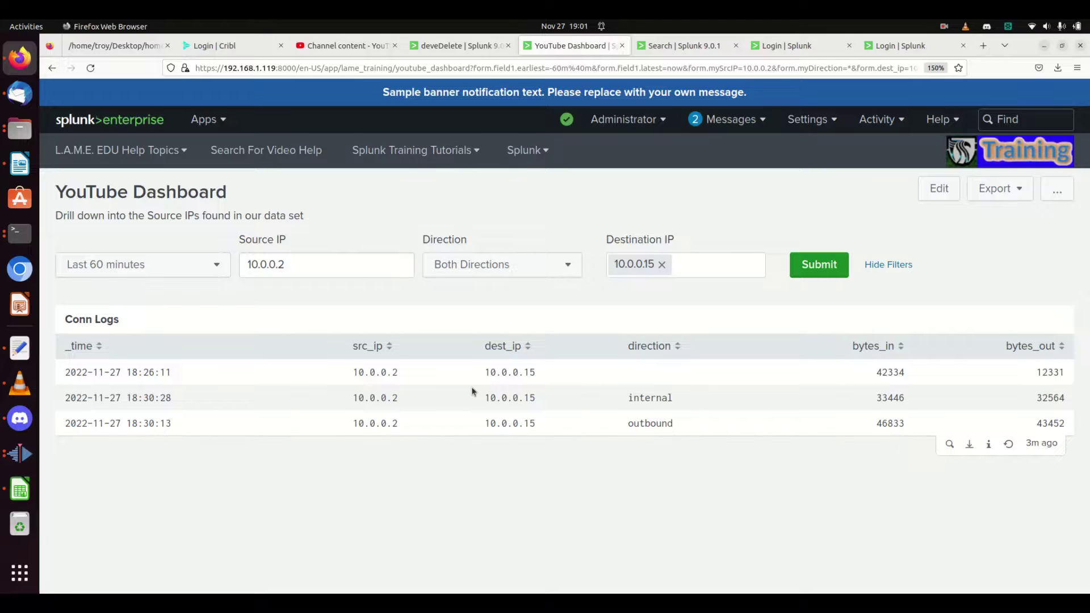
- Open the YouTube Dashboard for editing and start a new pie chart panel
click(941, 192)
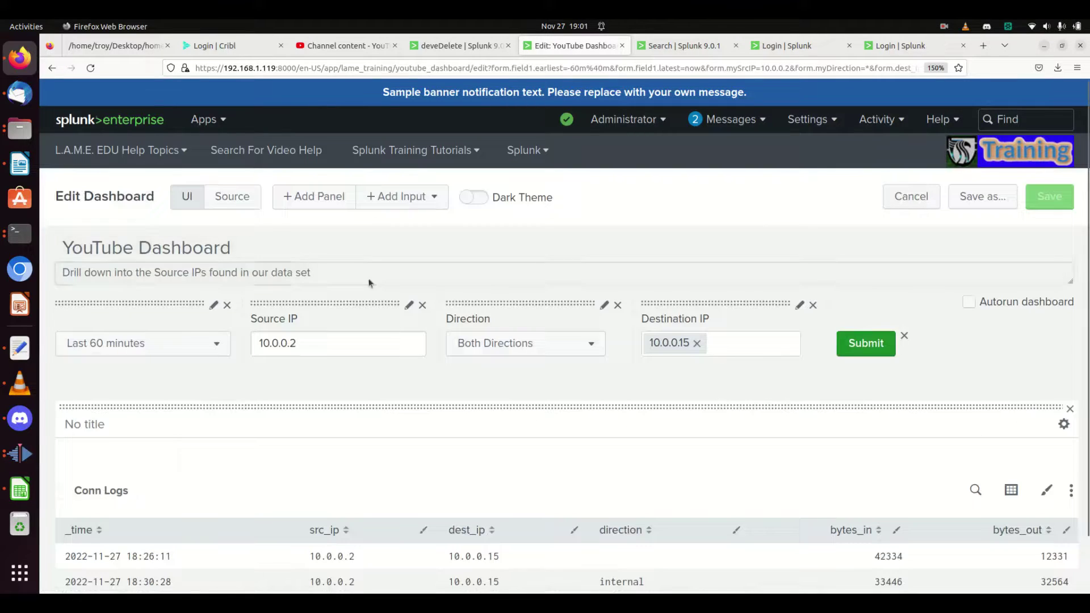
click(353, 202)
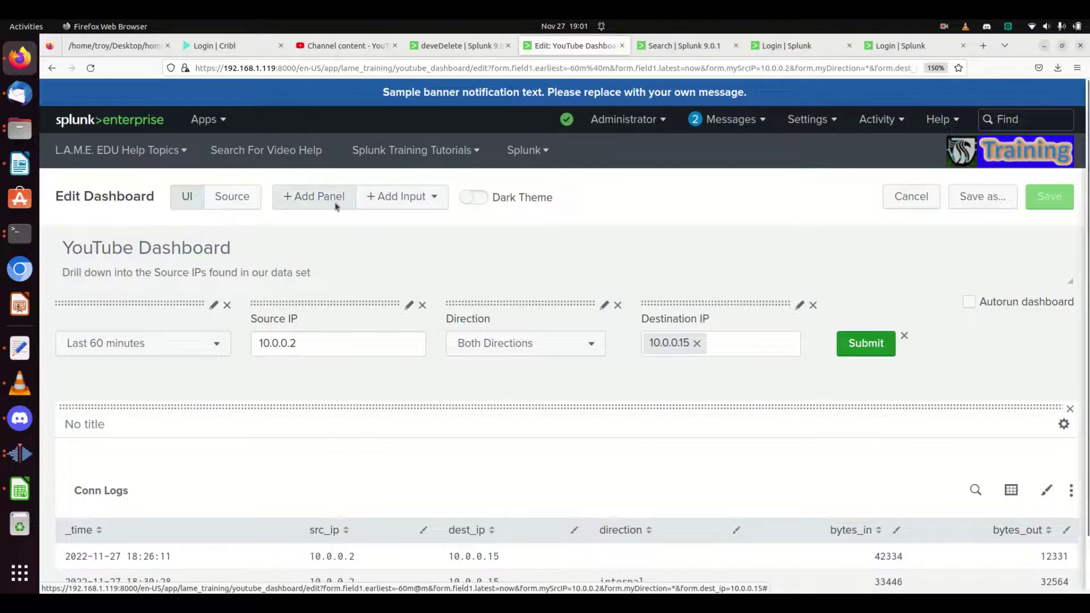
click(896, 152)
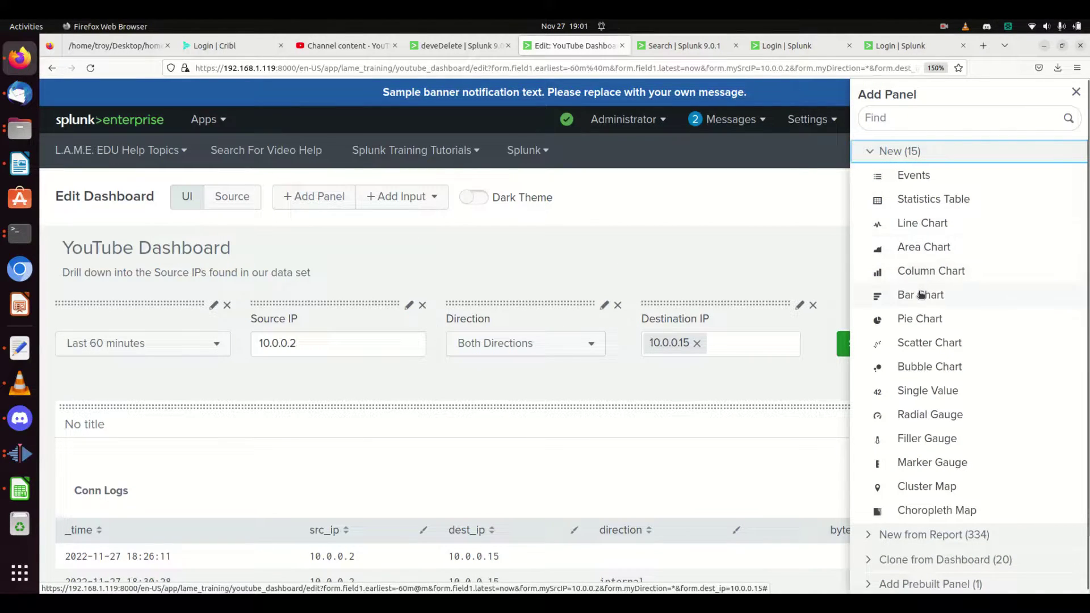
click(908, 318)
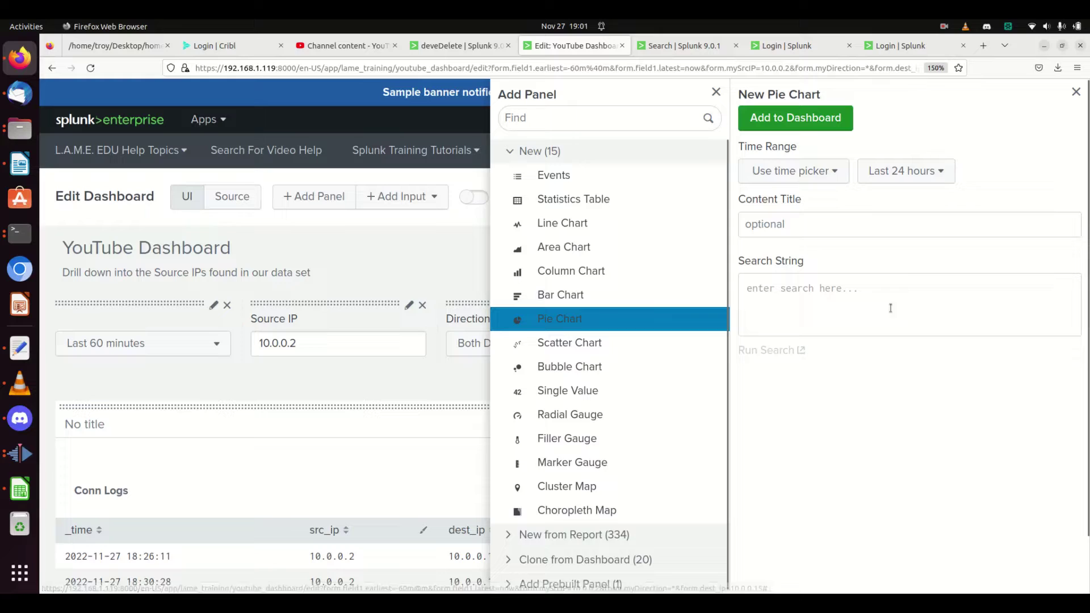
- Title the pie chart "Direction Percentages" and set its time range to Shared Time Picker (field1)
click(824, 230)
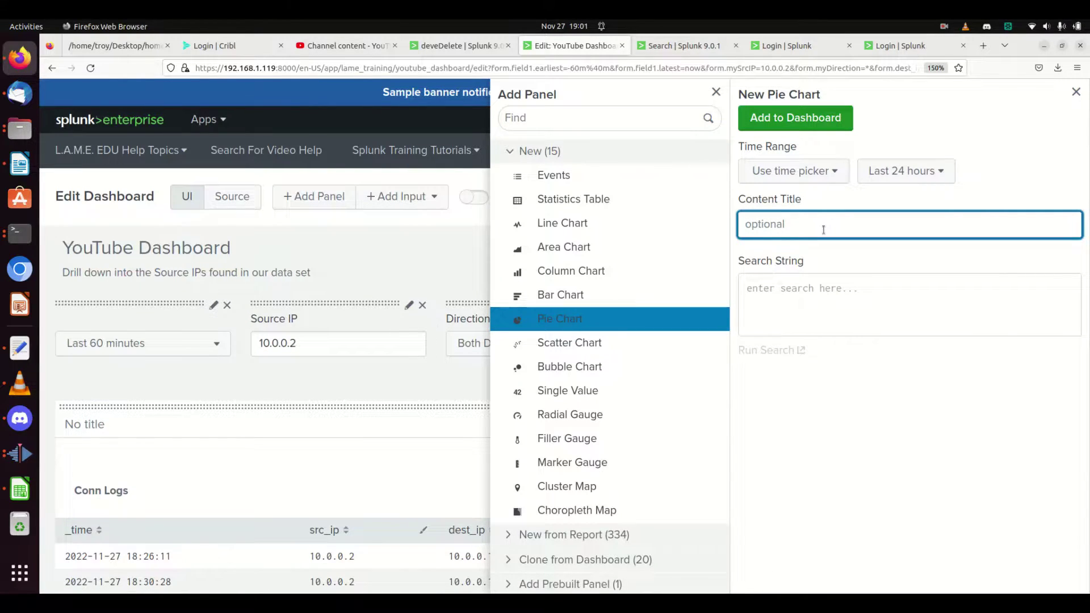
text(Direction)
text(Percentages)
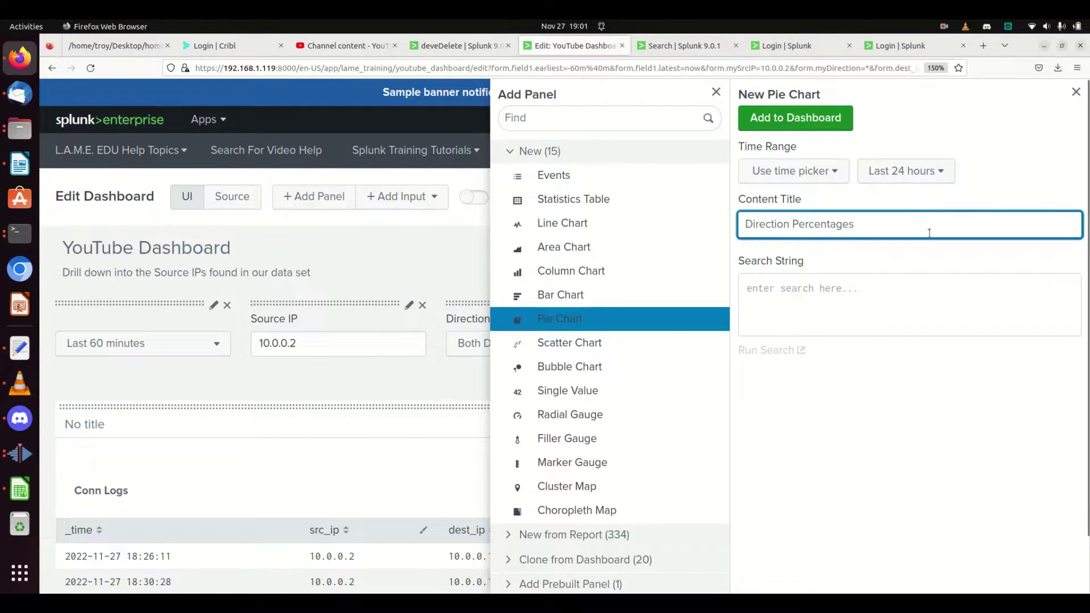
click(816, 176)
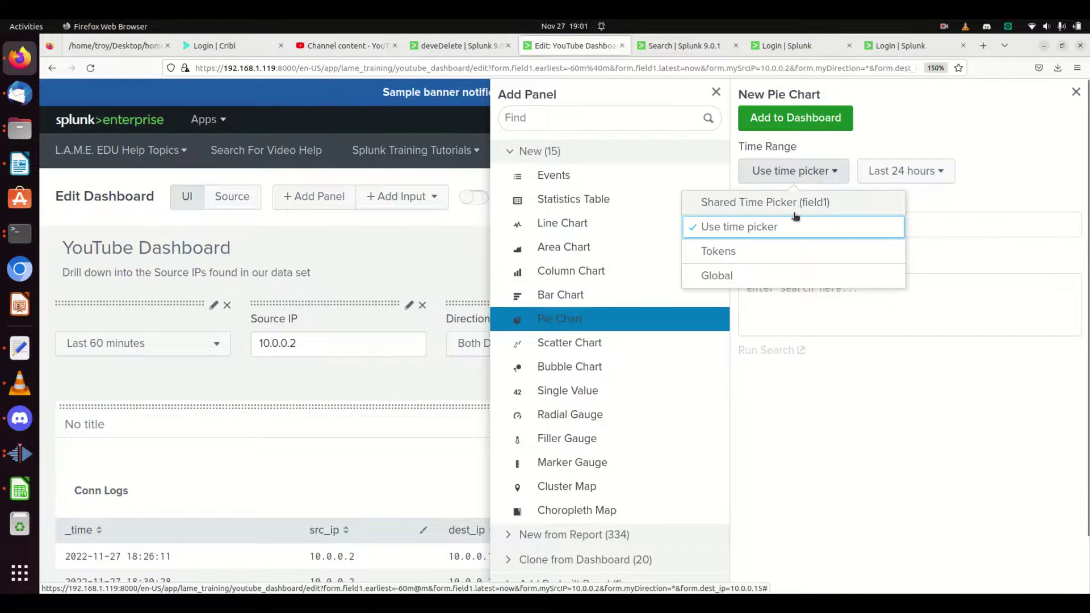
click(794, 203)
click(799, 128)
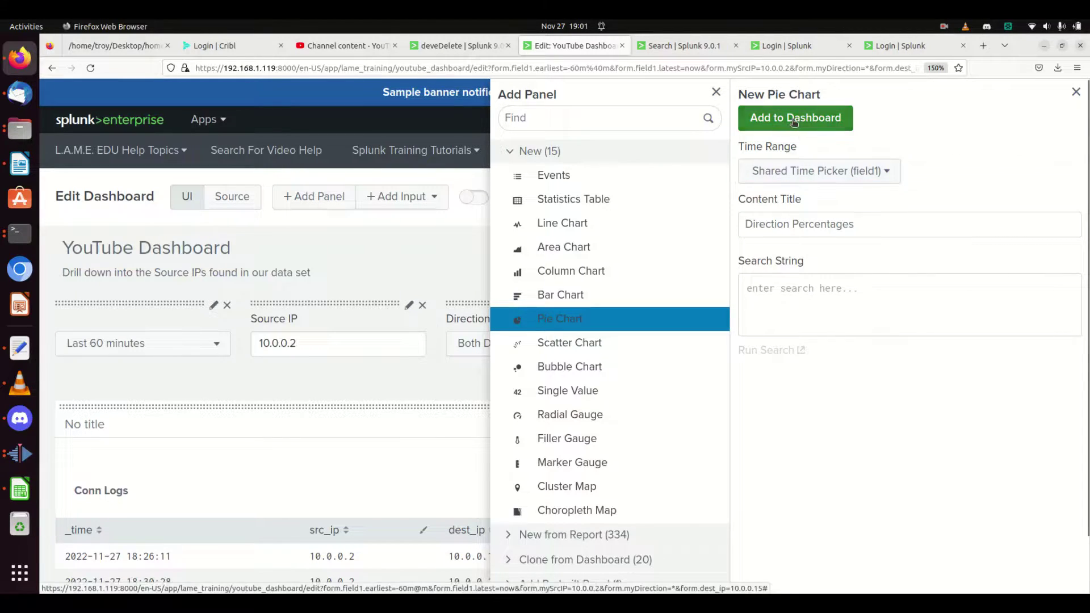
- Enter "index=lame_training sourcetype=lame_conn" as the base of the pie chart's search string
click(811, 332)
text(inde)
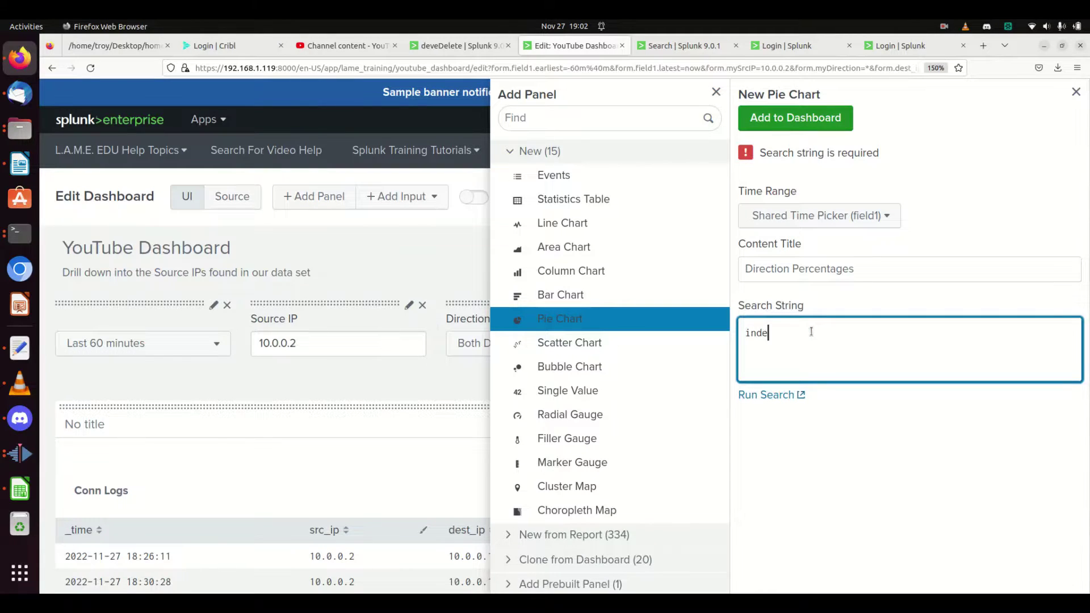
text(x=lame_training sourc)
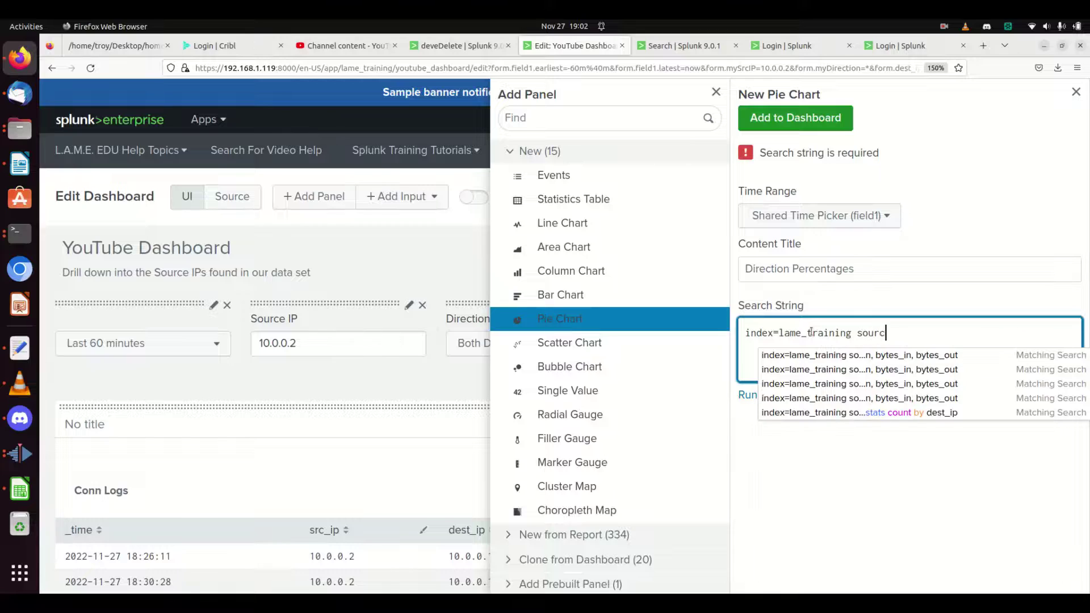
text(etype=conn_logs)
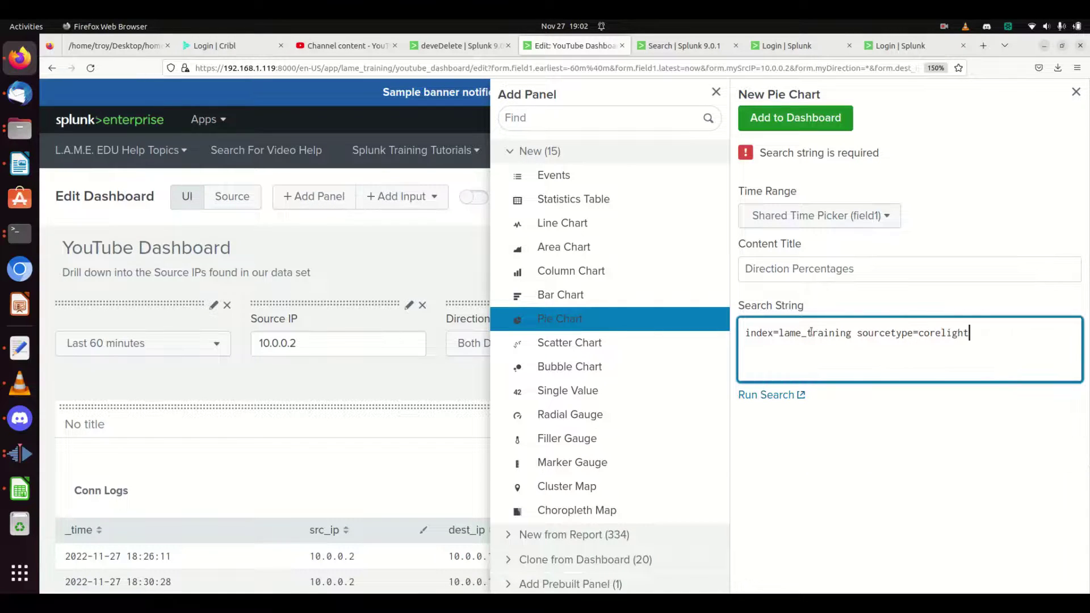
key(BackSpace)
key(BackSpace)
key(BackSpace)
key(BackSpace)
key(BackSpace)
key(BackSpace)
key(BackSpace)
key(BackSpace)
key(BackSpace)
text(lame_cnn)
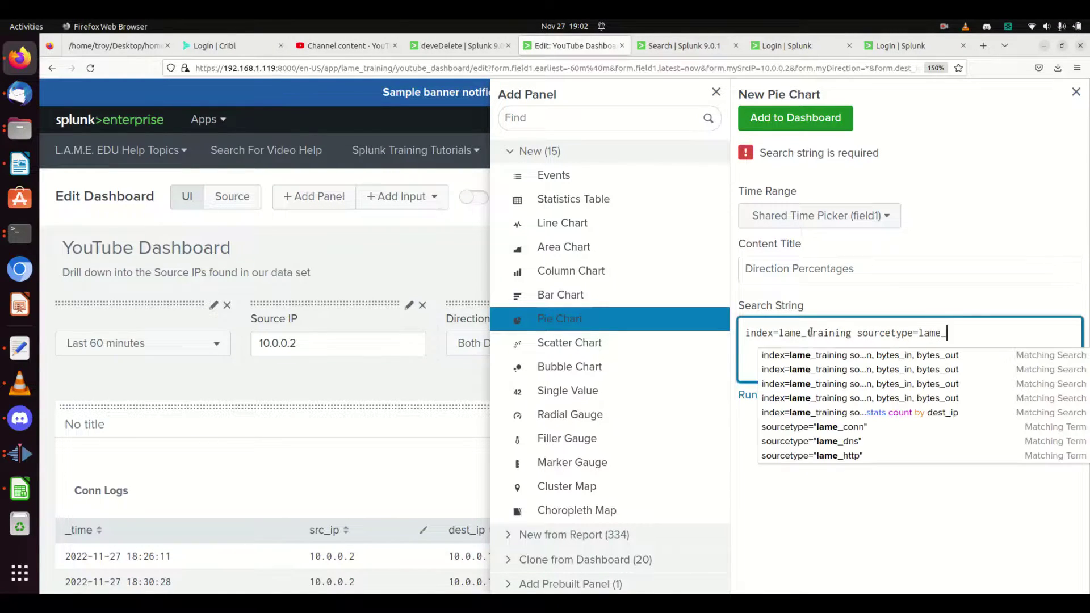
key(BackSpace)
key(BackSpace)
text(onn |)
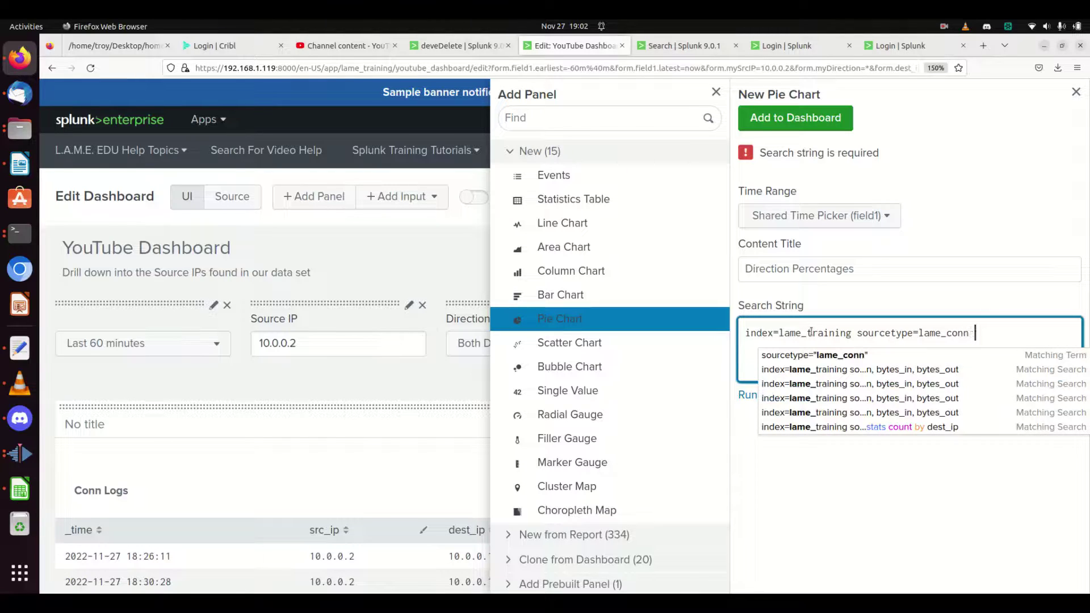
key(Return)
key(BackSpace)
key(BackSpace)
key(BackSpace)
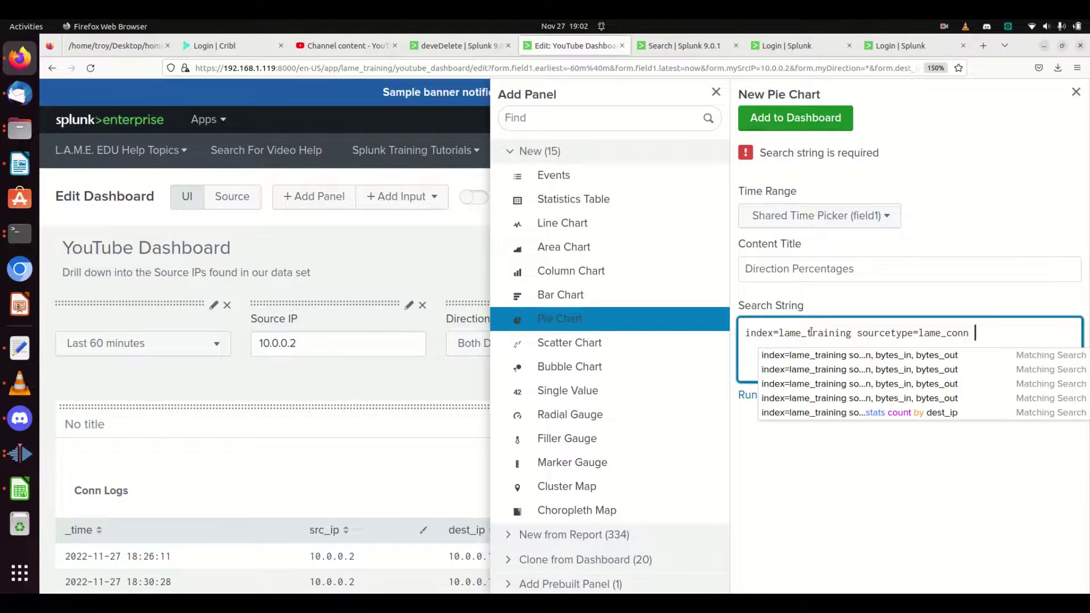
- Append "| stats count by direction" on a new line of the search and add the pie chart to the dashboard
key(Return)
text(| stats count)
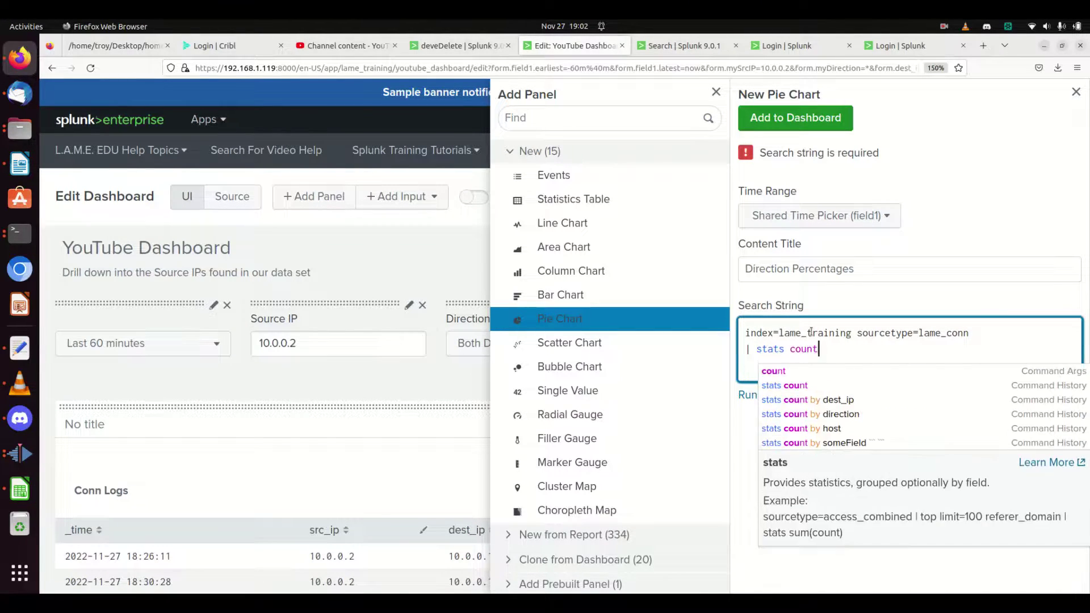
text( by direction)
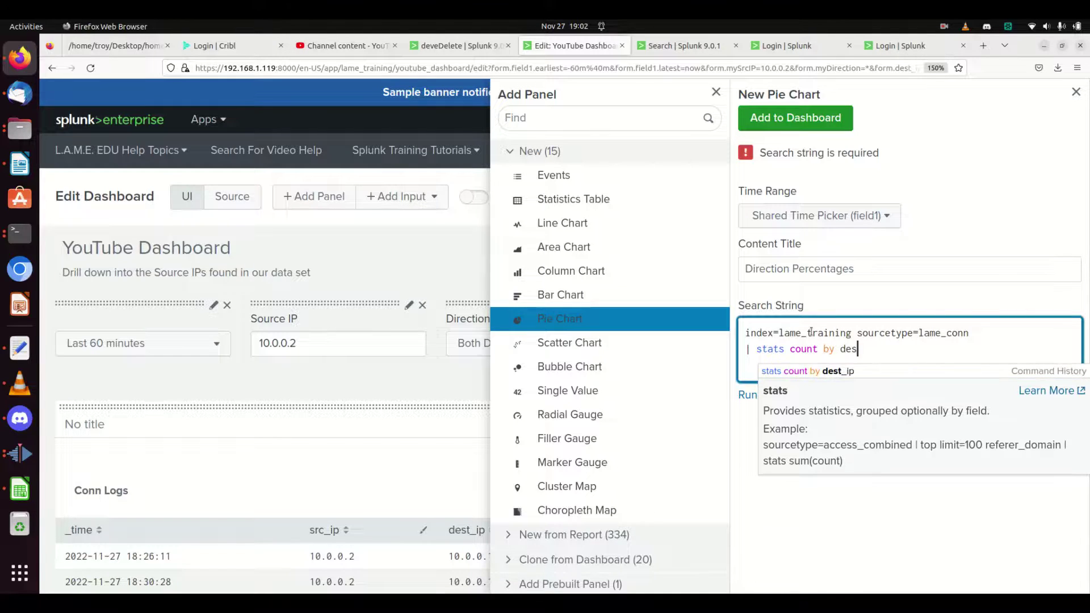
key(Escape)
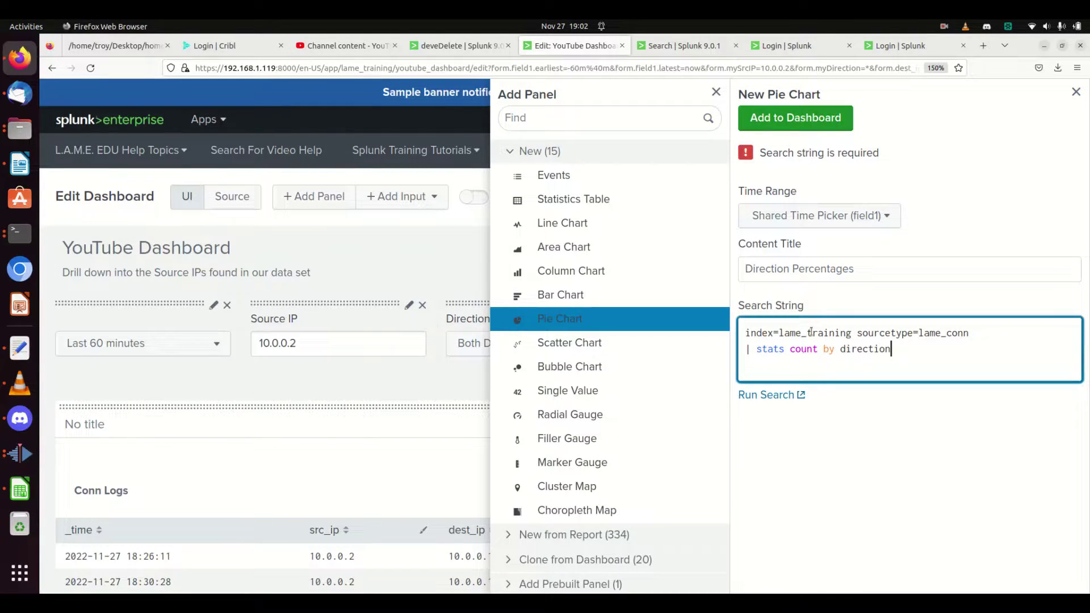
click(819, 129)
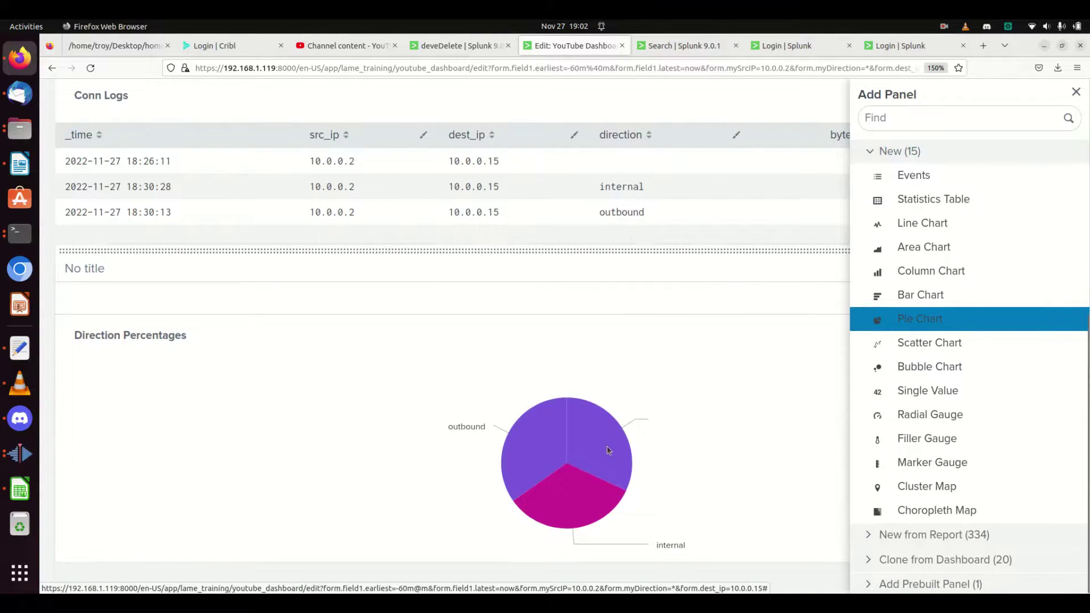
click(471, 353)
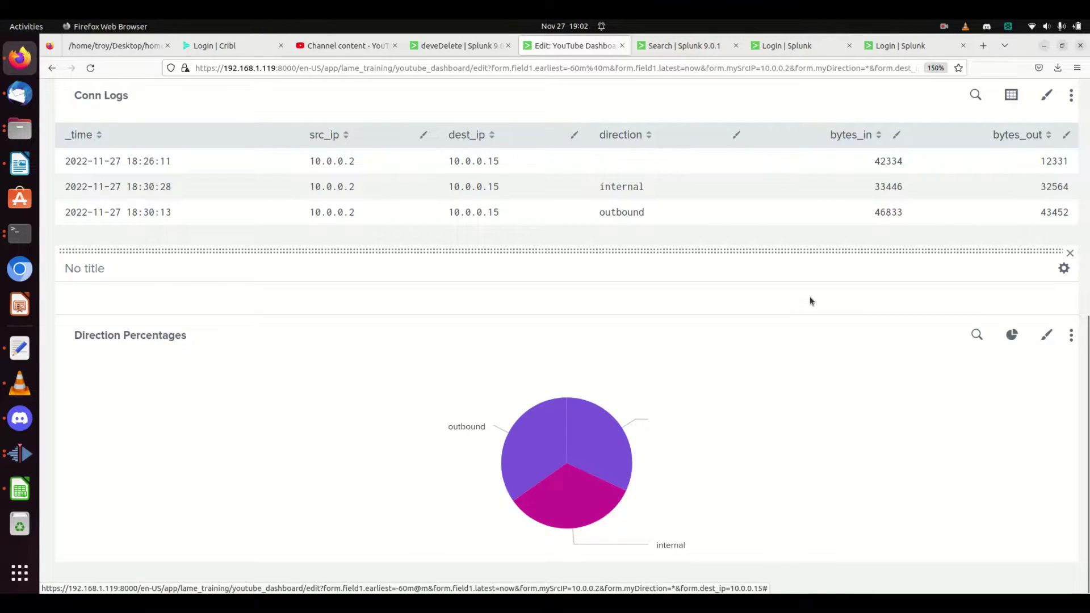
- Copy the filters src_ip="$mySrcIP$" direction=$myDirection$ dest_ip IN ($dest_ip$) from the Conn Logs search, leaving that search unedited
scroll(815, 306, up, 5)
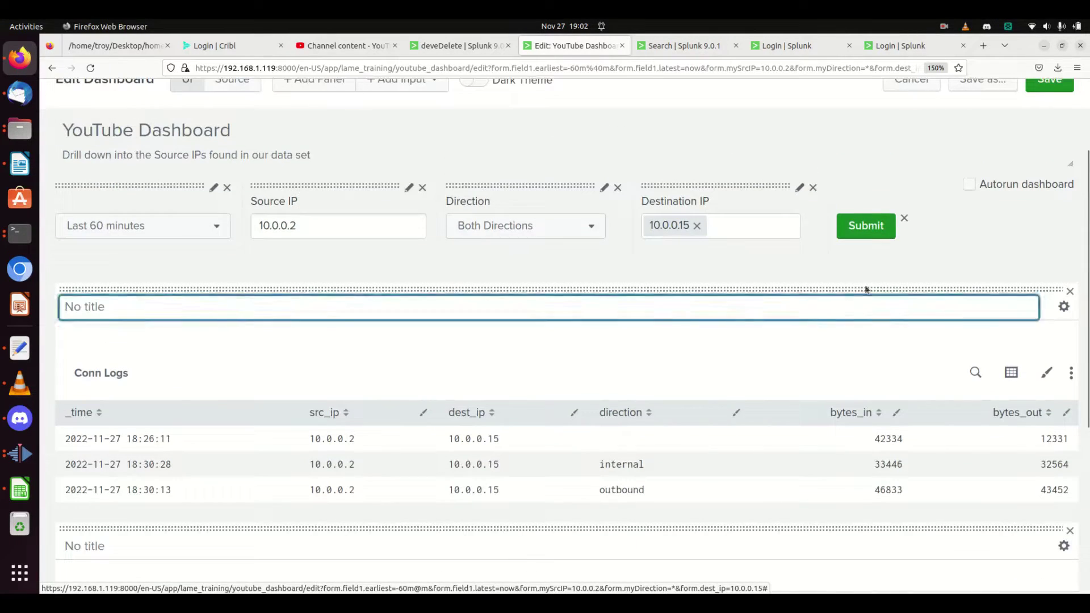
click(975, 373)
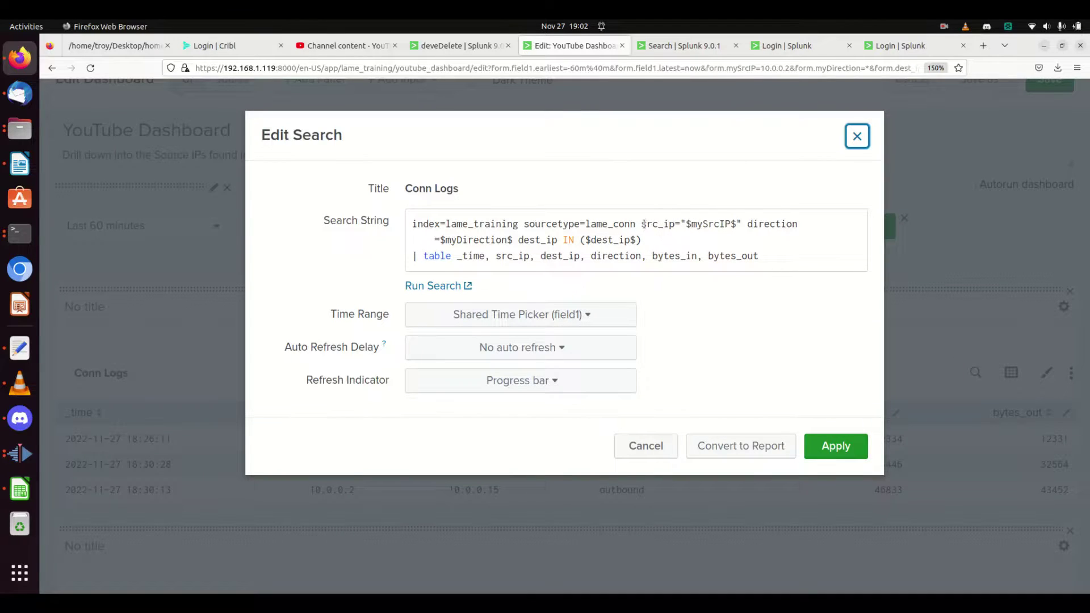
drag(643, 223, 666, 236)
key(ctrl+c)
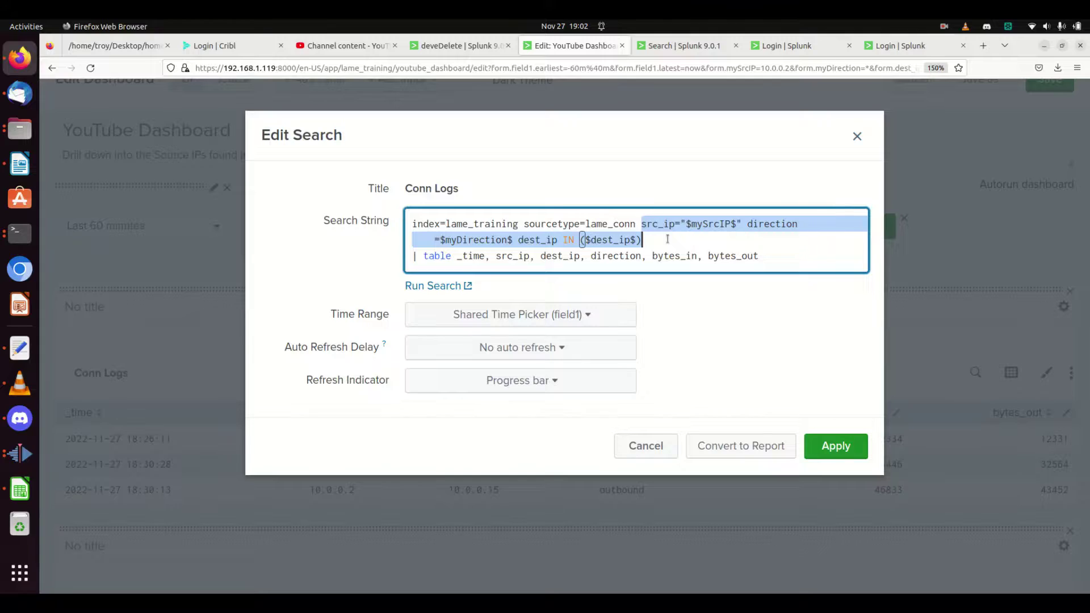
click(643, 445)
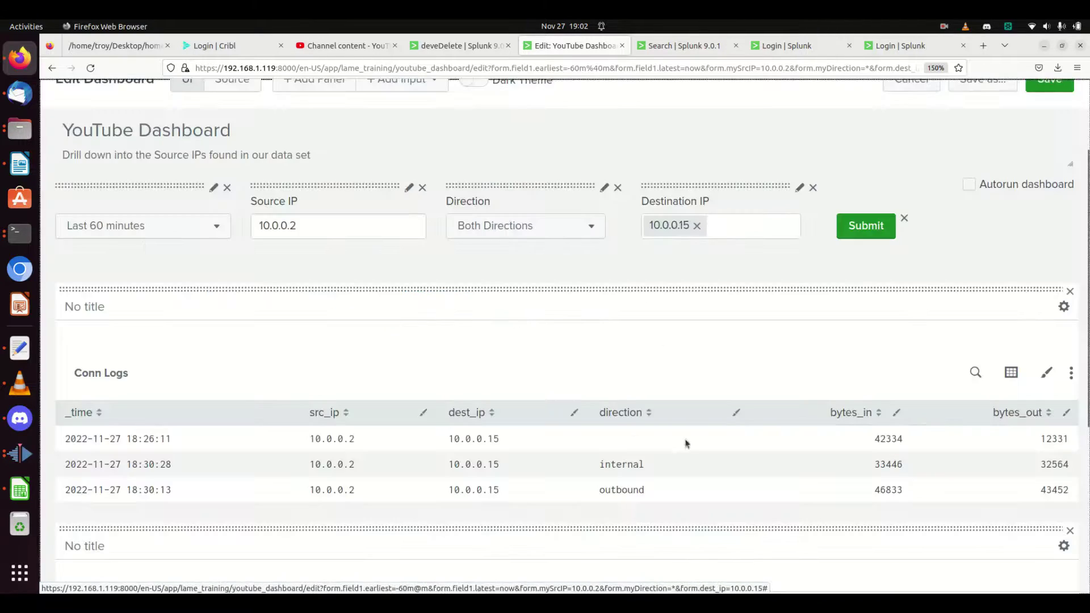
- Paste the copied token filters after sourcetype=lame_conn in the Direction Percentages search and apply the change
scroll(959, 489, down, 4)
scroll(960, 489, down, 1)
click(976, 334)
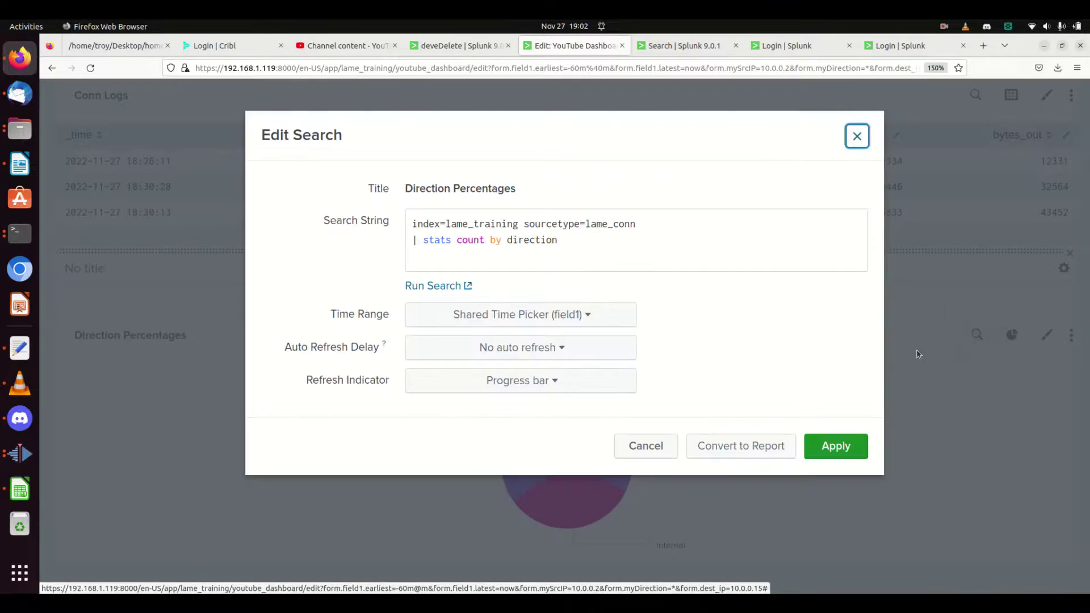
click(672, 239)
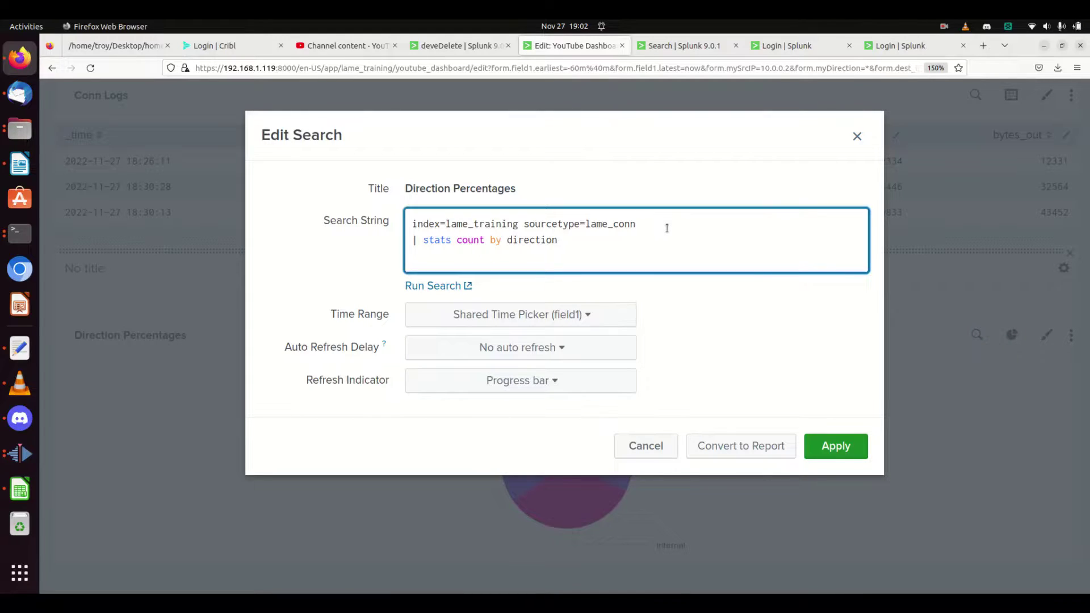
click(667, 229)
key(ctrl+v)
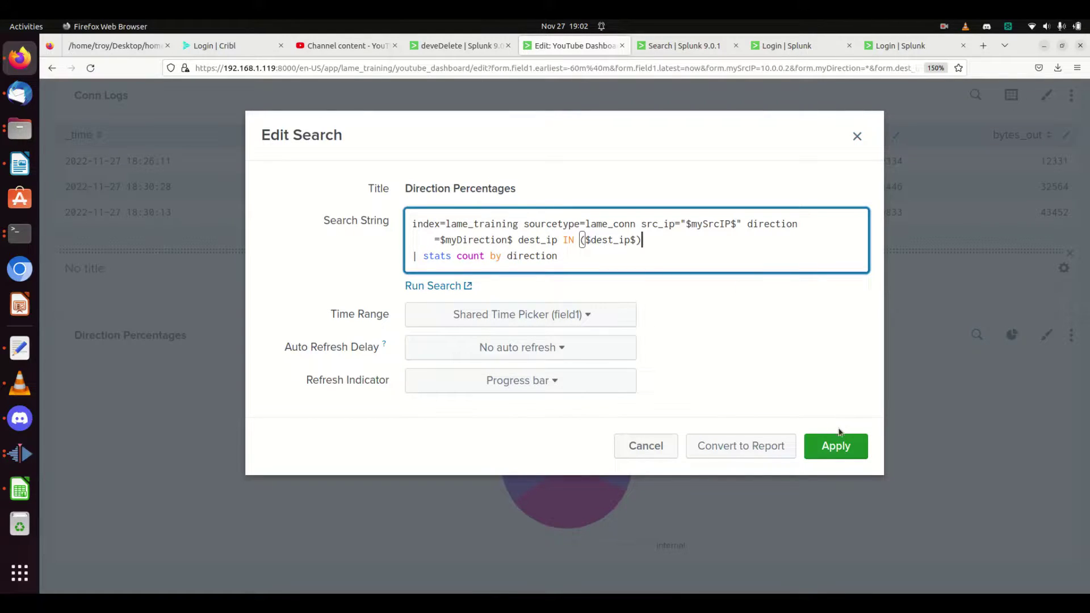
click(839, 444)
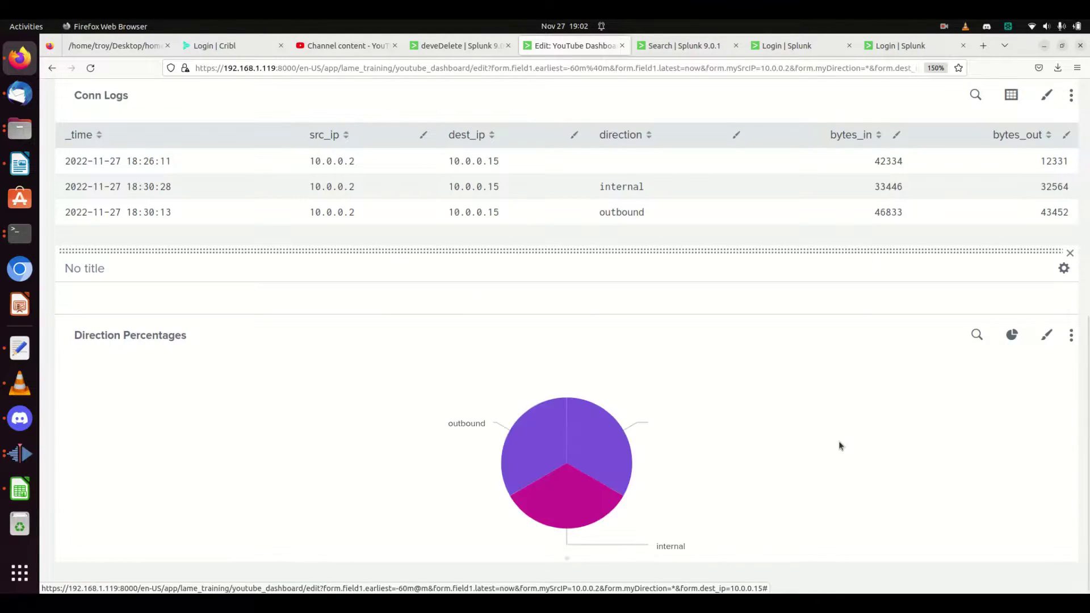
- Start another new dashboard panel, choosing Line Chart as its type
scroll(469, 339, up, 3)
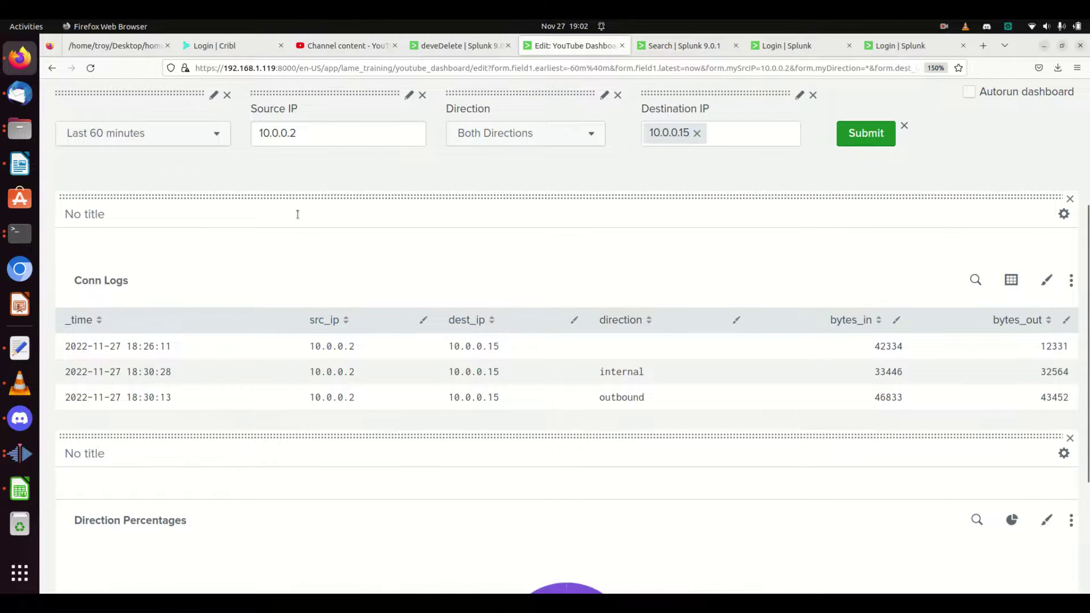
scroll(642, 543, down, 3)
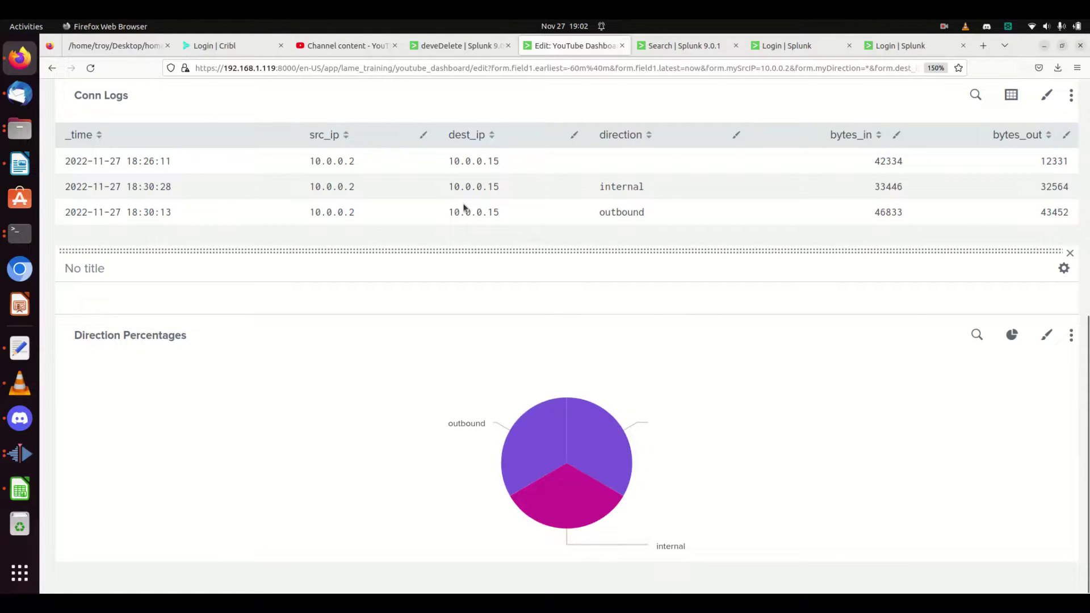
scroll(708, 214, up, 10)
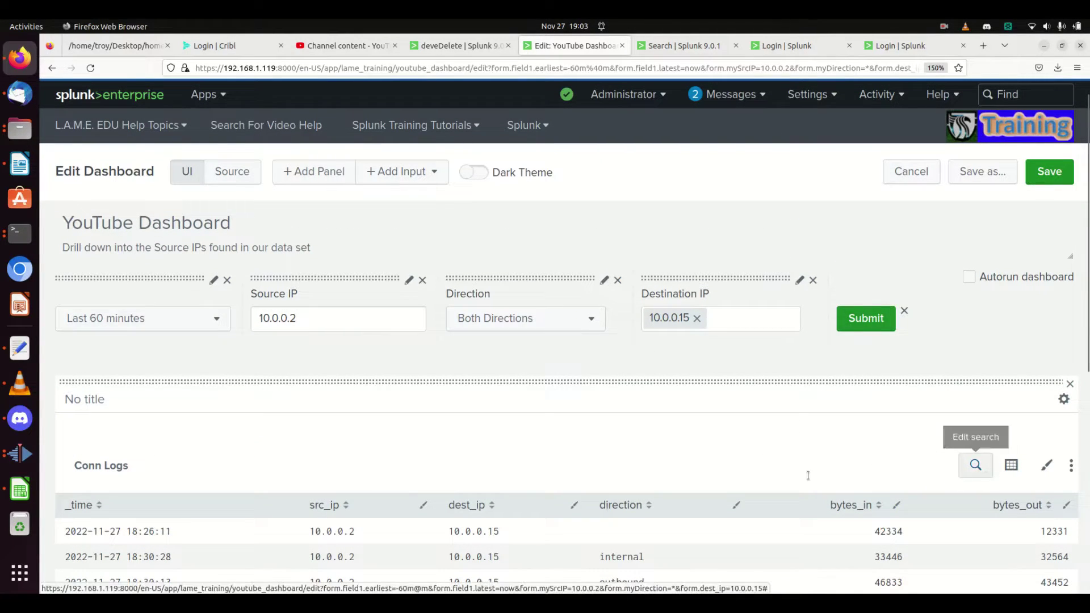
scroll(807, 476, down, 6)
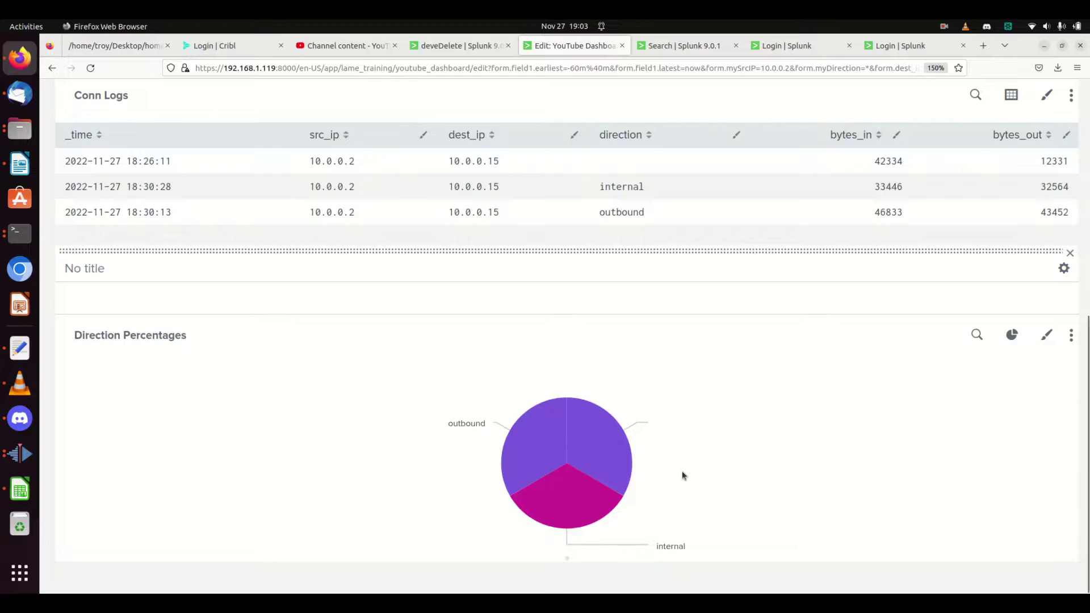
scroll(584, 377, up, 4)
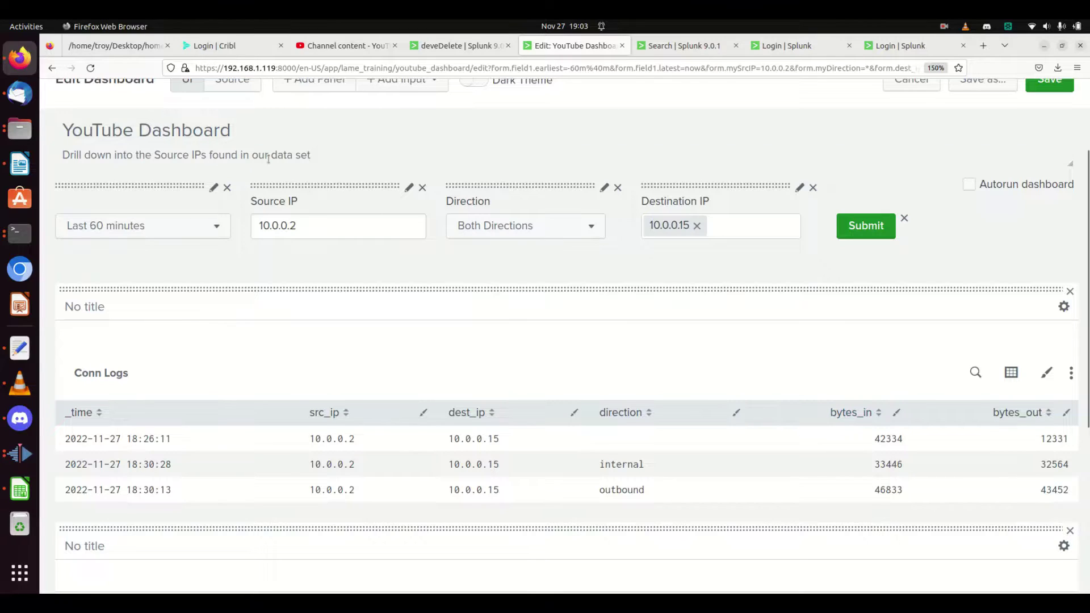
scroll(268, 158, up, 3)
click(321, 200)
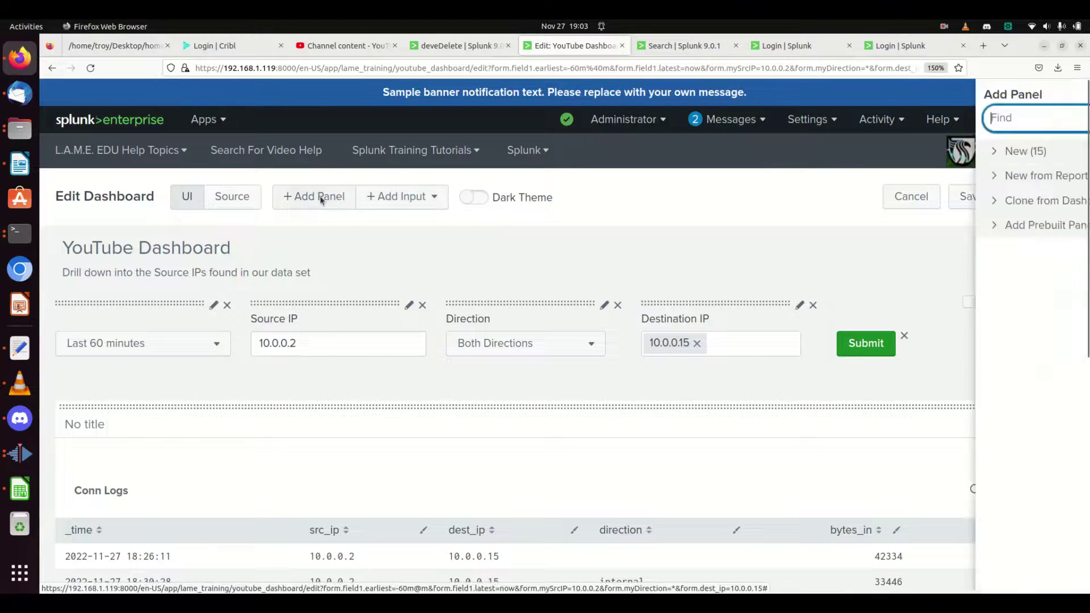
click(908, 151)
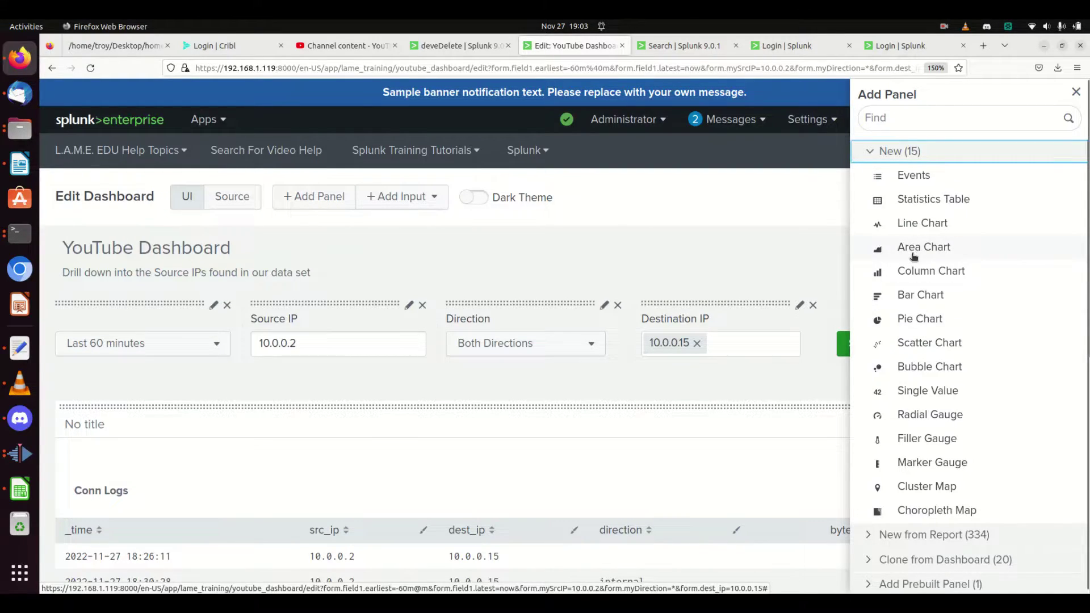
click(914, 223)
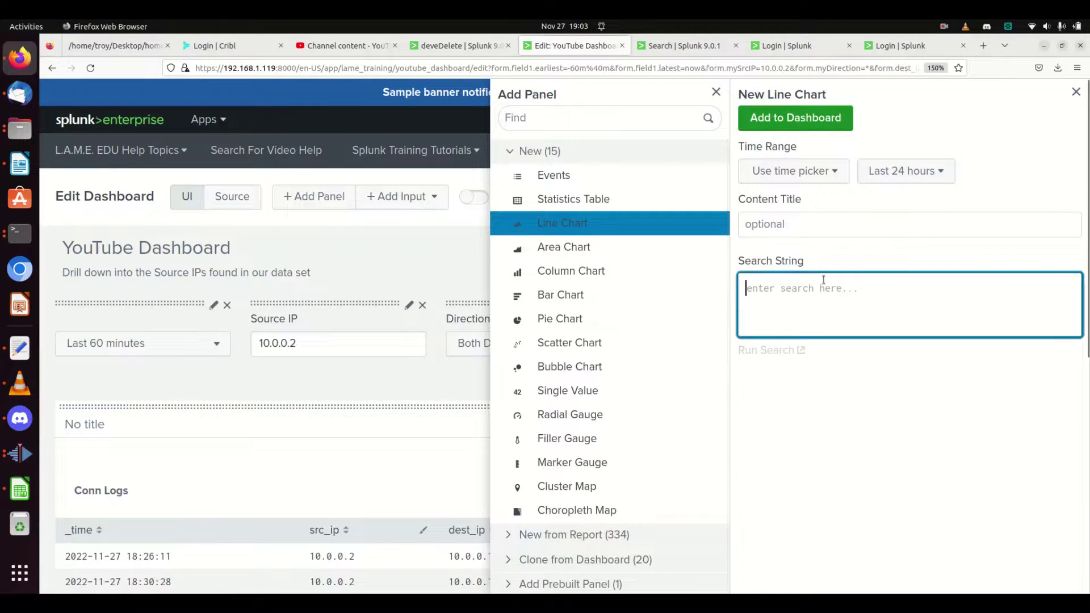
text(src_ip="$mySrcIP$" direction=$myDirection$ dest_ip IN ($dest_ip$))
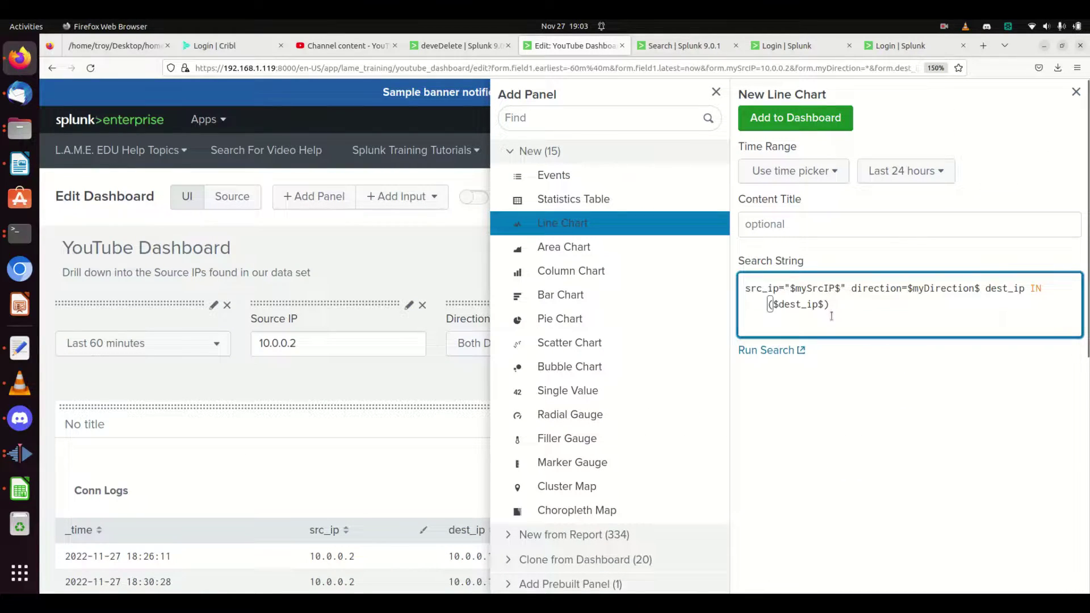
key(BackSpace)
key(BackSpace)
key(BackSpace)
key(BackSpace)
key(BackSpace)
key(BackSpace)
key(BackSpace)
key(BackSpace)
key(BackSpace)
key(BackSpace)
key(BackSpace)
key(BackSpace)
key(BackSpace)
key(BackSpace)
key(BackSpace)
key(BackSpace)
key(BackSpace)
key(BackSpace)
key(BackSpace)
key(BackSpace)
key(BackSpace)
key(BackSpace)
key(BackSpace)
key(BackSpace)
key(BackSpace)
key(BackSpace)
key(BackSpace)
key(BackSpace)
key(BackSpace)
key(BackSpace)
key(BackSpace)
key(BackSpace)
key(BackSpace)
key(BackSpace)
key(BackSpace)
key(BackSpace)
key(BackSpace)
key(BackSpace)
key(BackSpace)
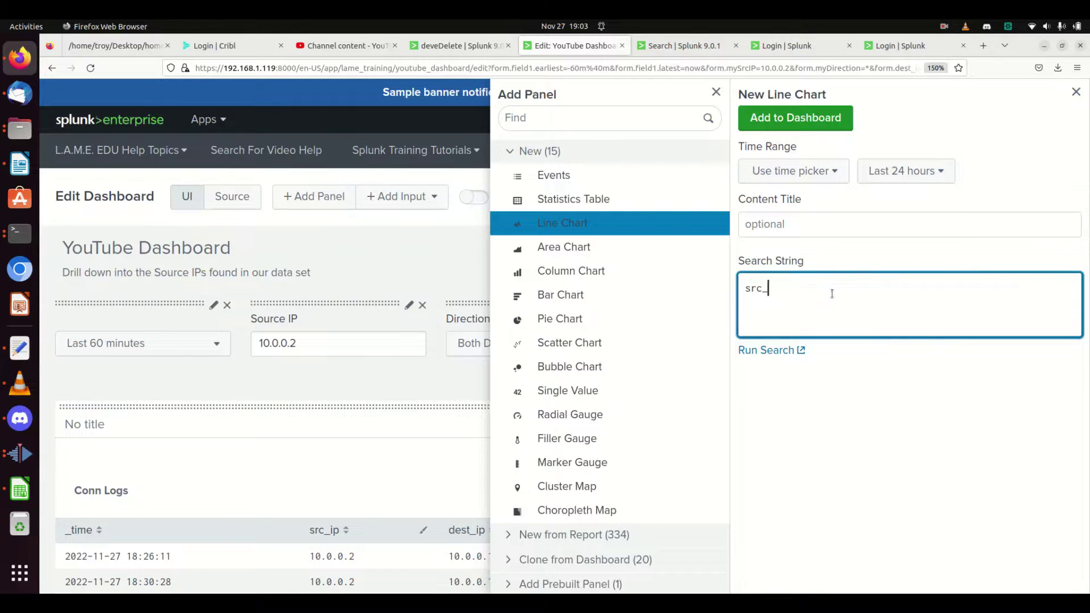
- Enter index=lame_training sourcetype=lame_conn as the line chart's search, followed by the copied filters src_ip="$mySrcIP$" direction=$myDirection$ dest_ip IN ($dest_ip$)
text(index=)
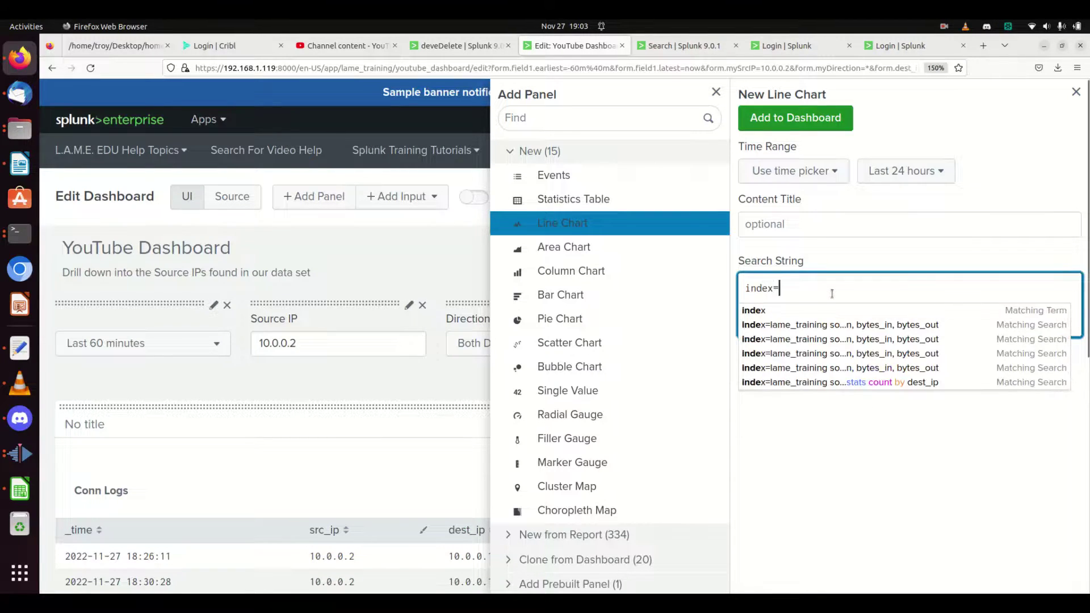
text(lame_training stats cou)
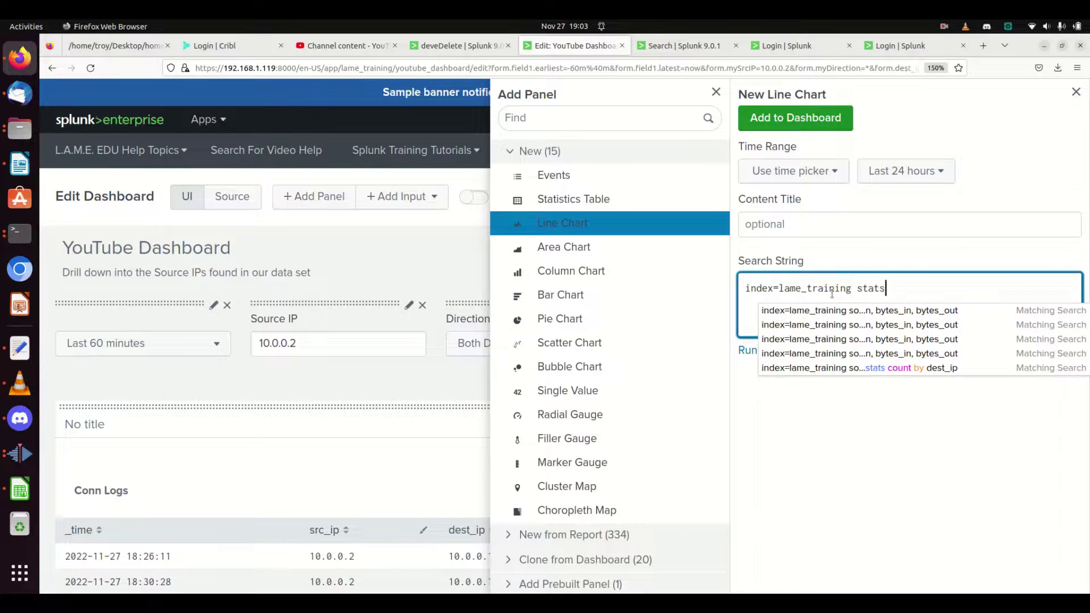
key(BackSpace)
key(BackSpace)
key(BackSpace)
key(BackSpace)
key(BackSpace)
key(BackSpace)
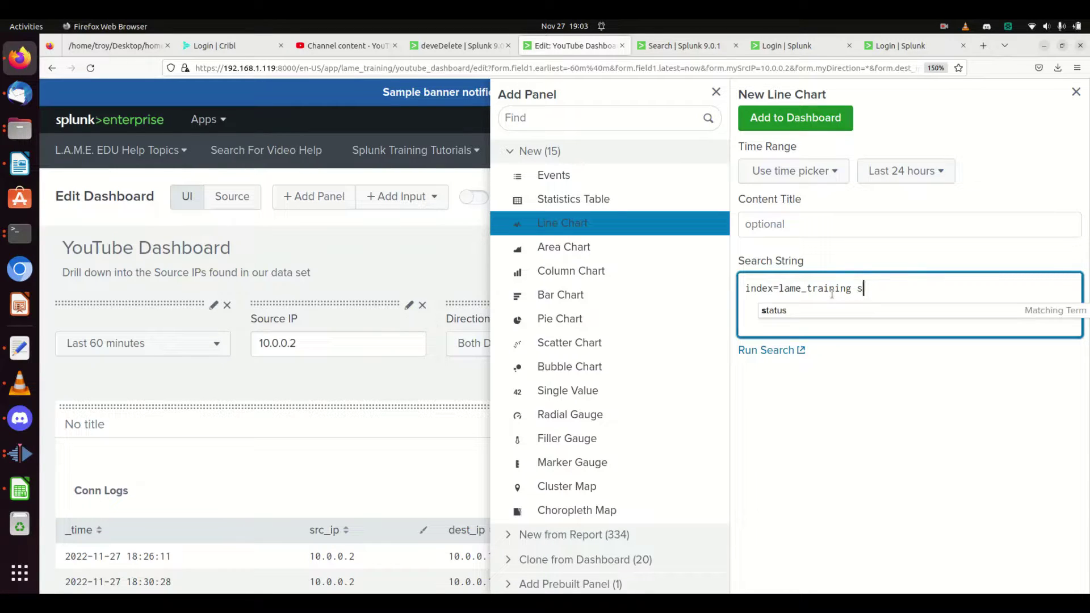
text(ourcetype)
text(=lam)
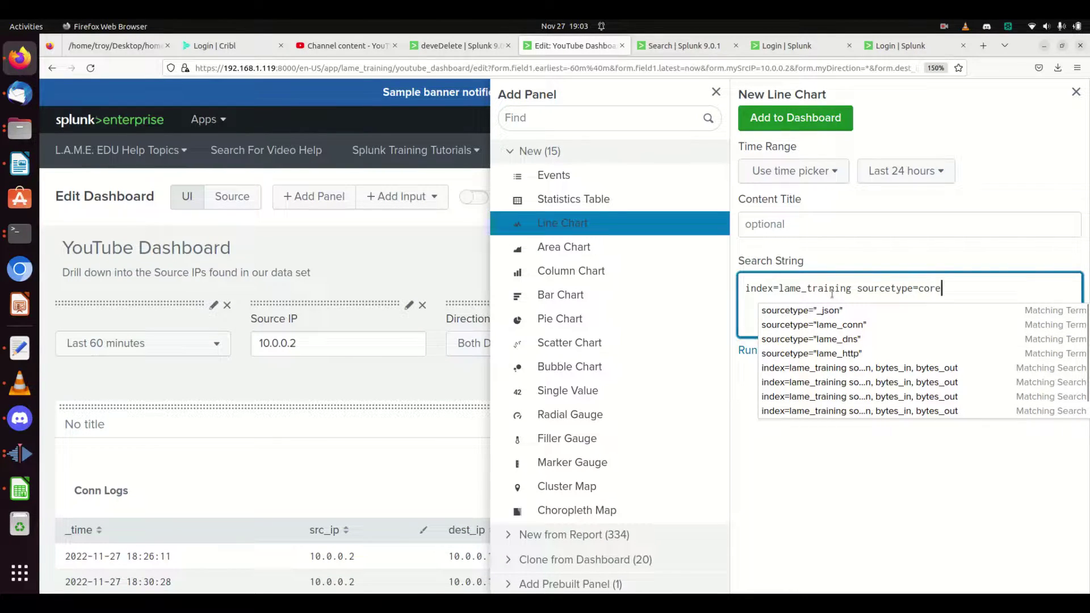
text(e_conn)
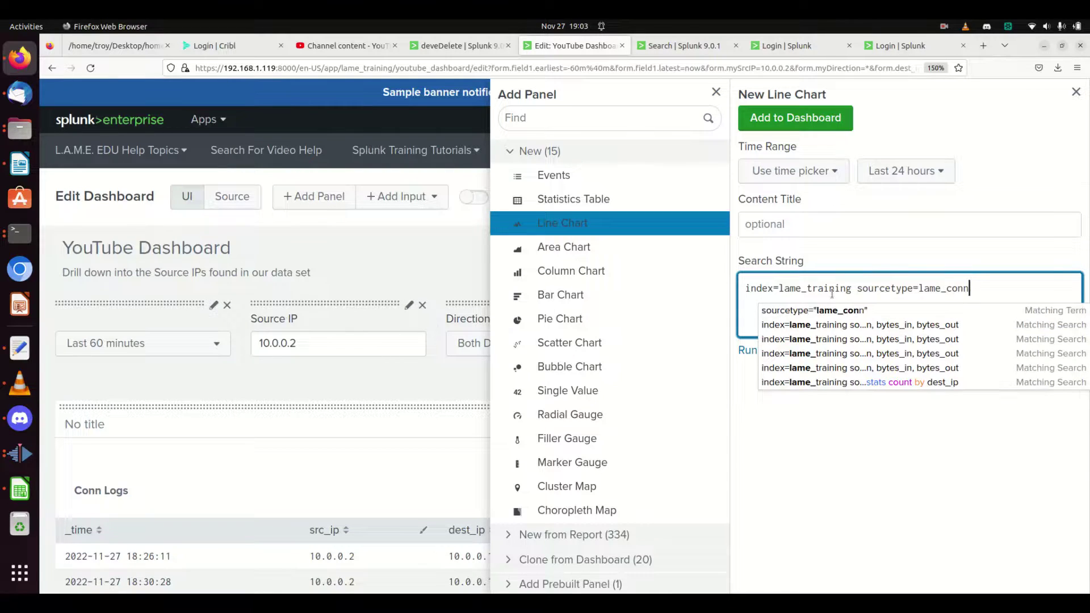
text(src_ip="$mySrcIP$" direction=$myDirection$ dest_ip IN ($dest_ip$))
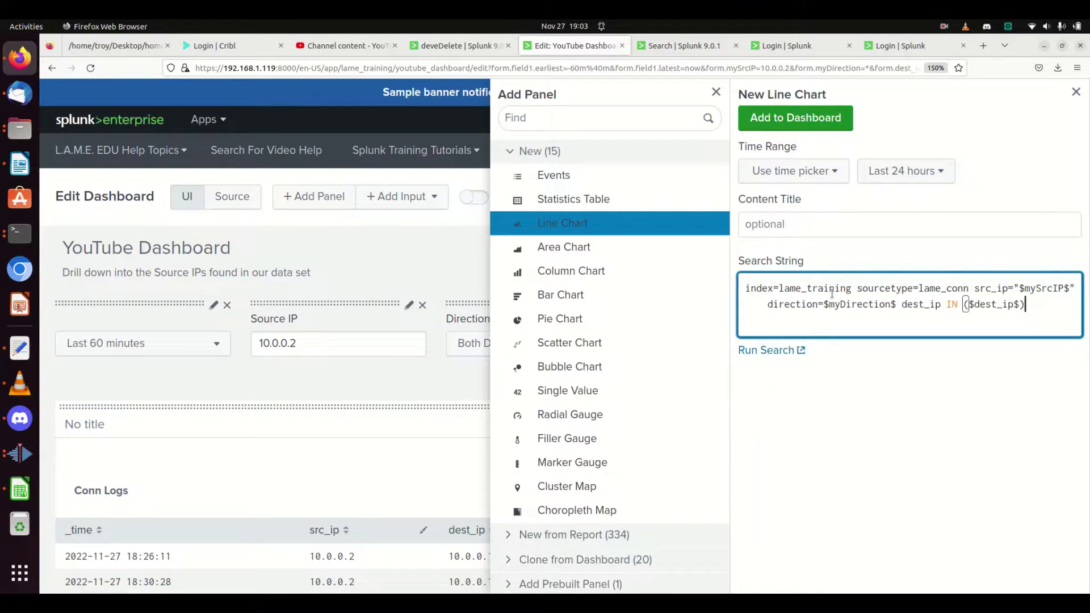
- Append "| stats count by bytes_in" on a new line of the search and add the line chart to the dashboard
key(shift+Return)
text(| stats c)
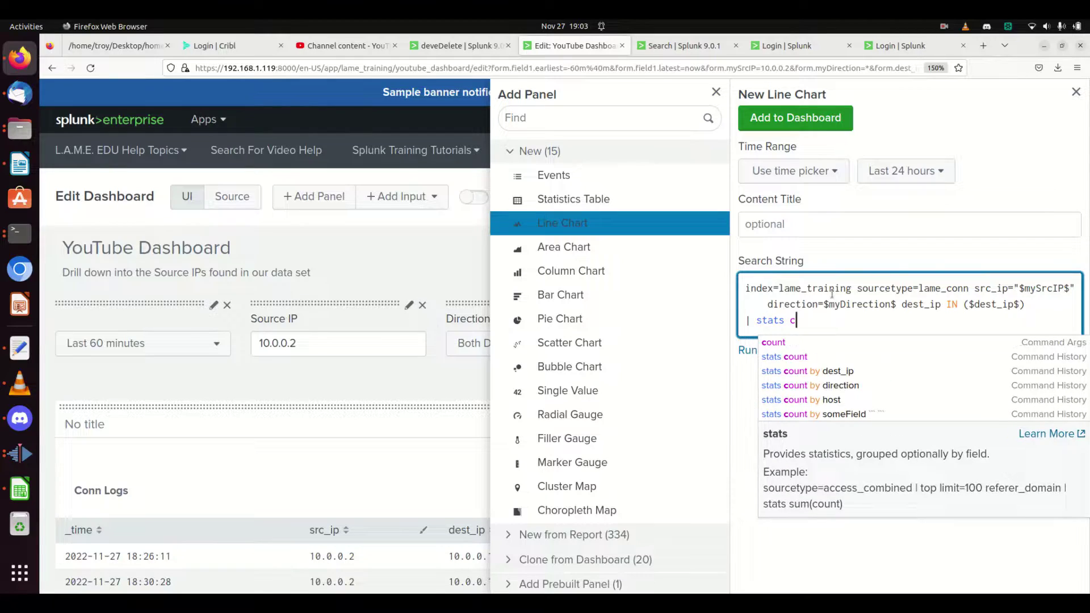
key(BackSpace)
text(sum()
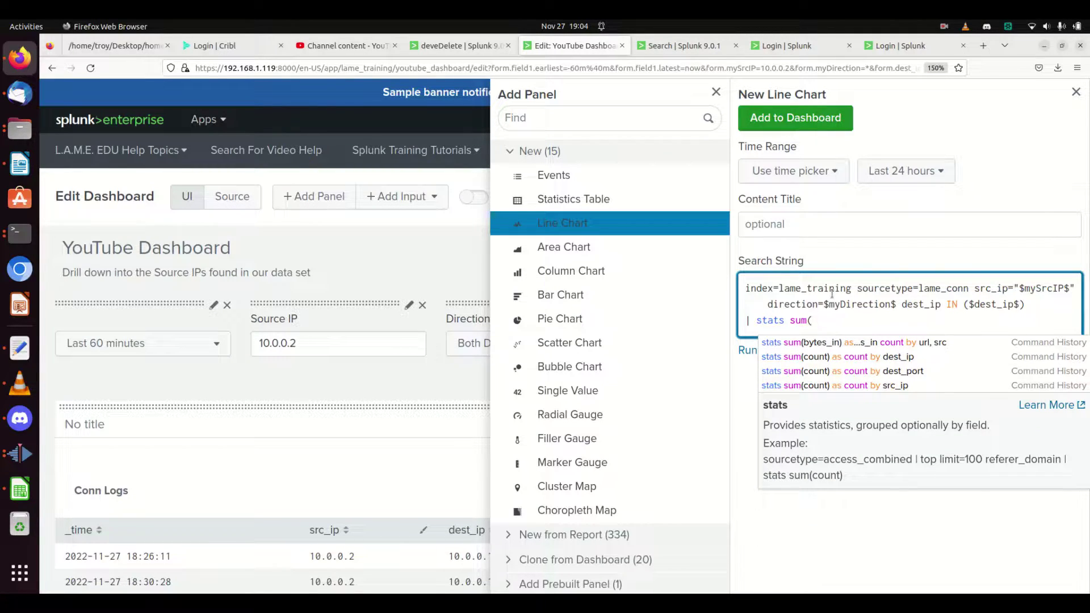
key(BackSpace)
key(BackSpace)
key(BackSpace)
key(BackSpace)
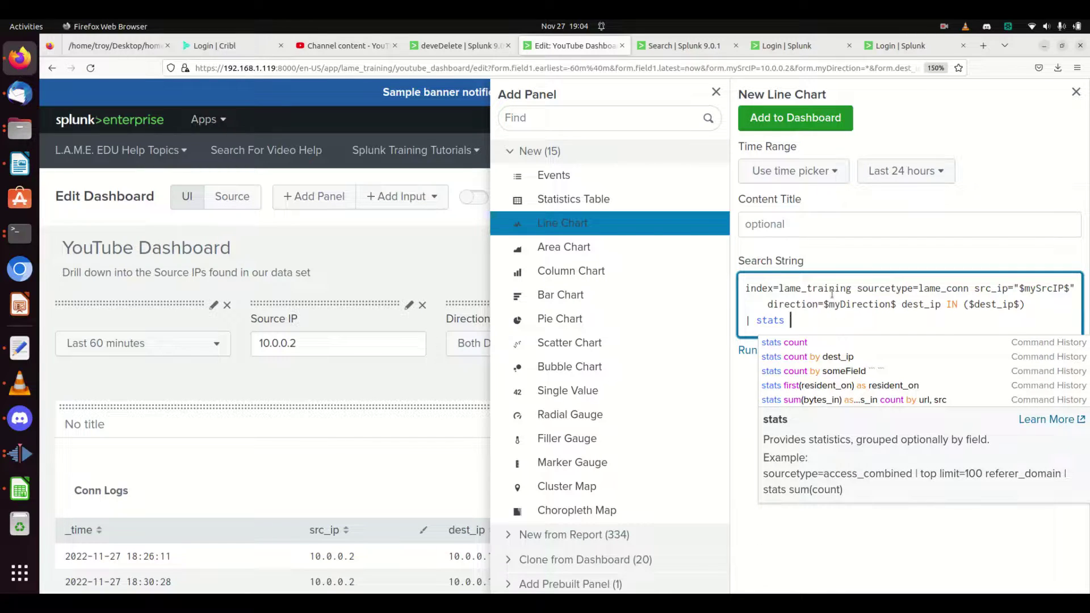
text(count by bytes-in)
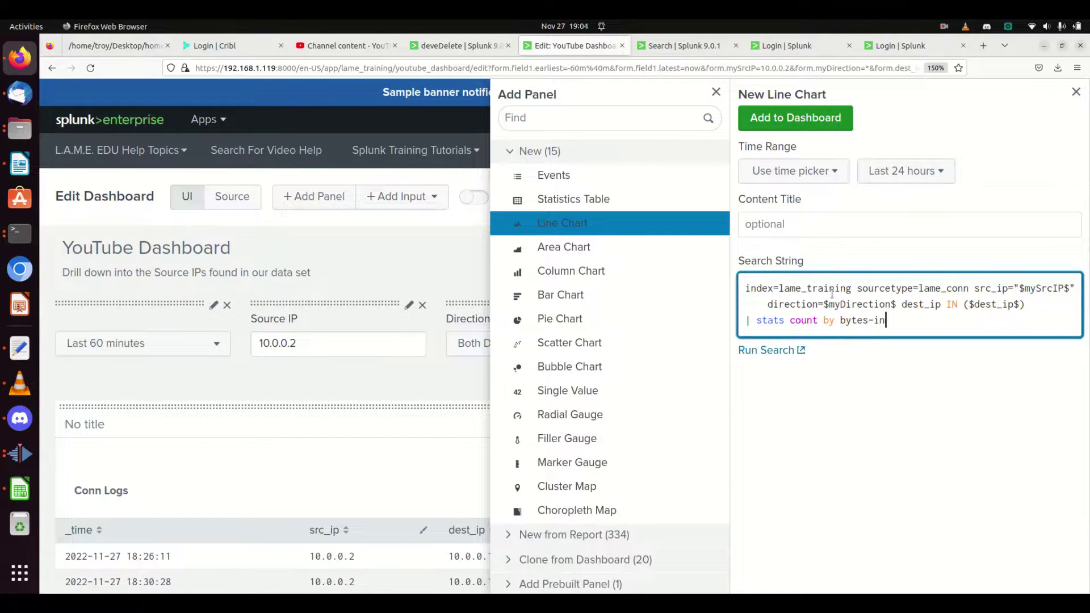
key(BackSpace)
text(_in)
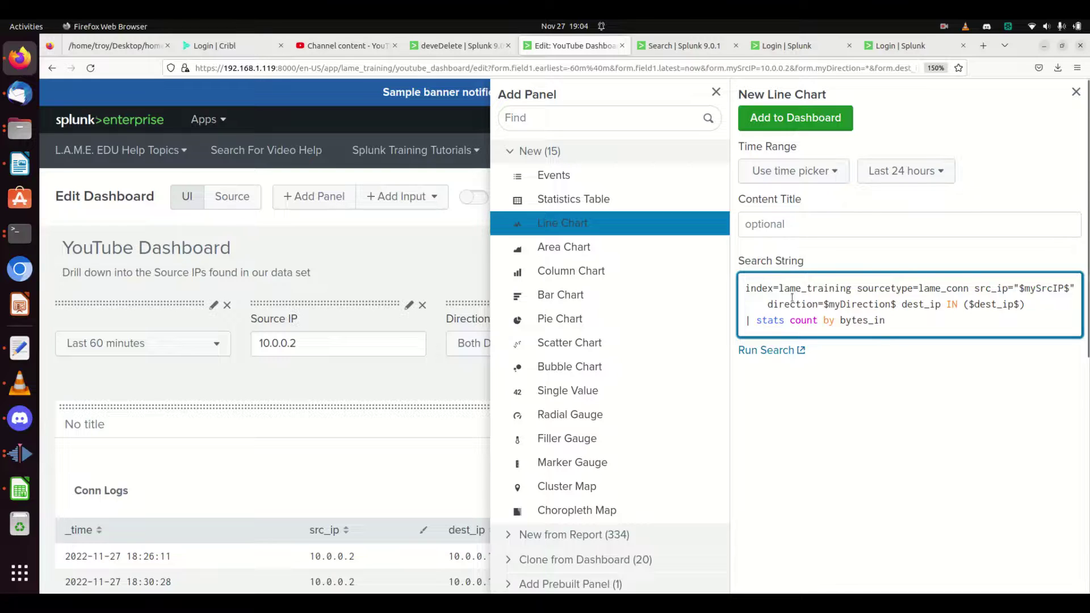
click(796, 121)
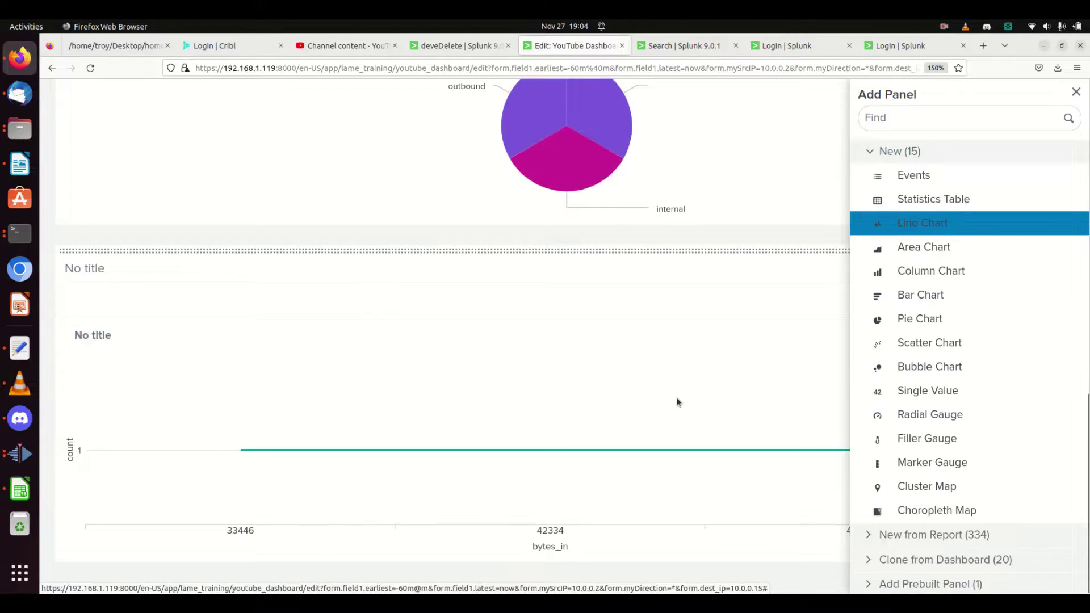
- Place the line chart panel beside the Direction Percentages pie chart and title the chart "Count of Bytes In"
click(690, 363)
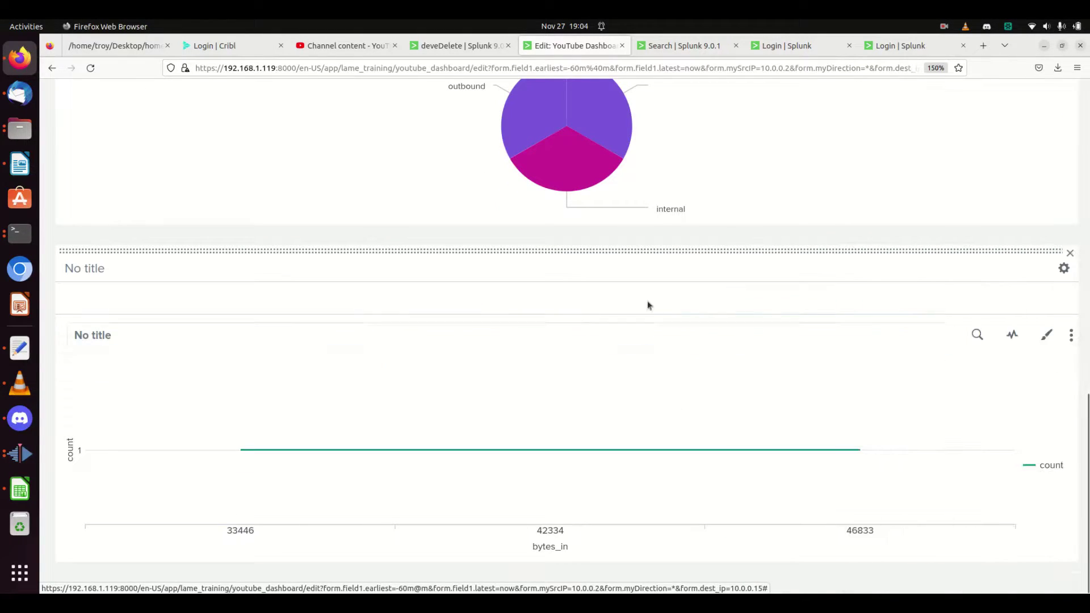
drag(652, 253, 818, 263)
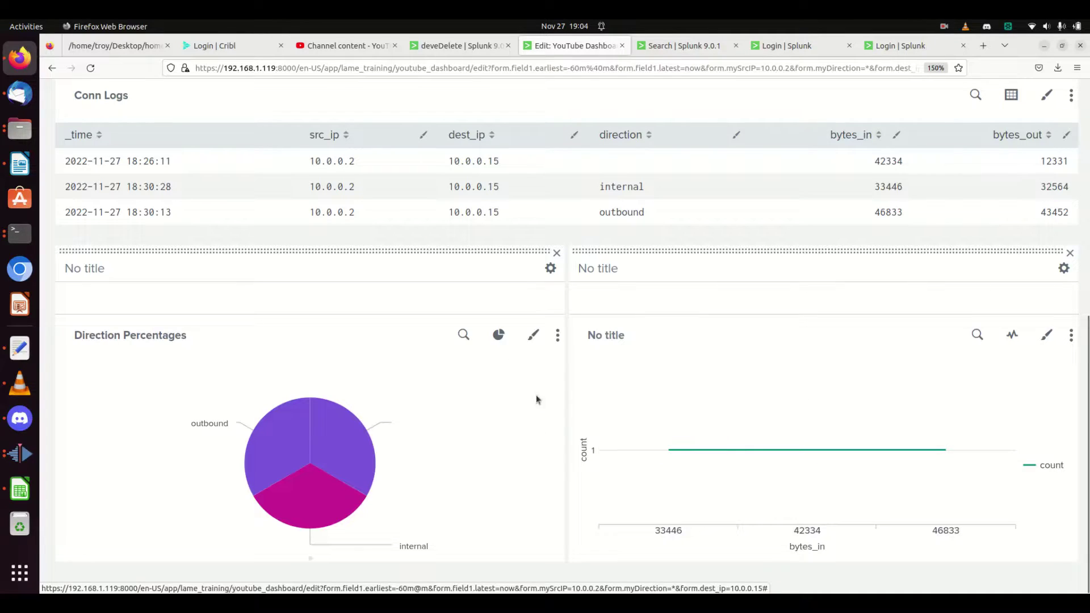
click(660, 329)
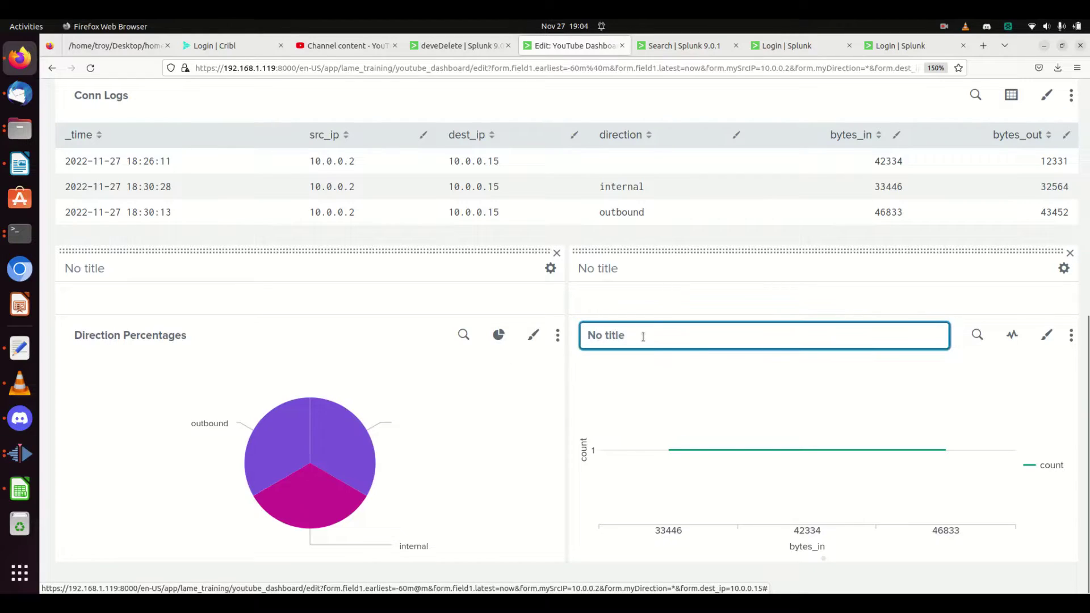
text(Count of )
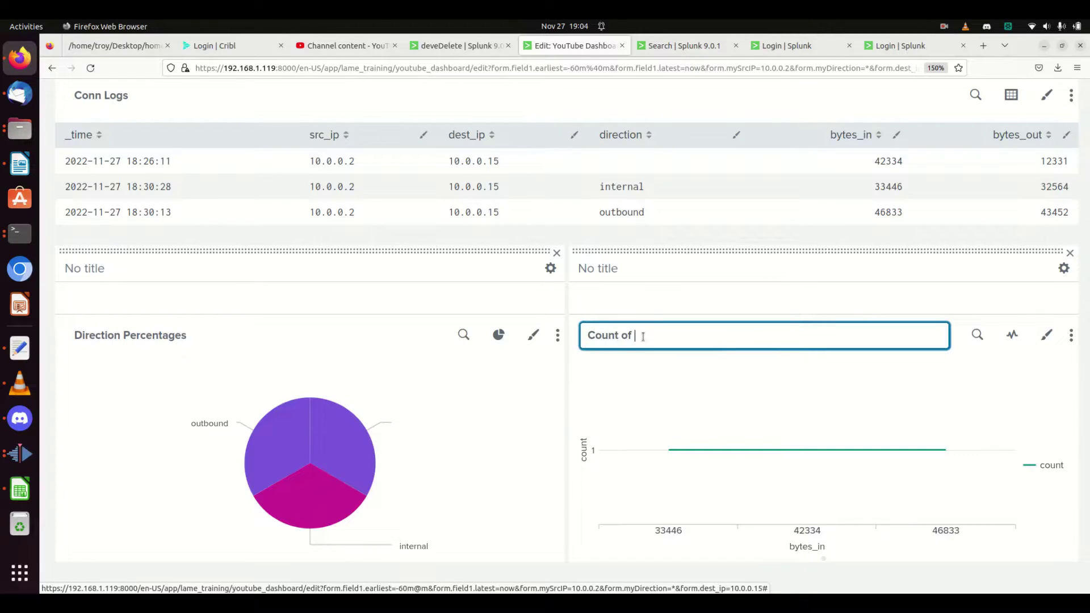
text(Bytes In)
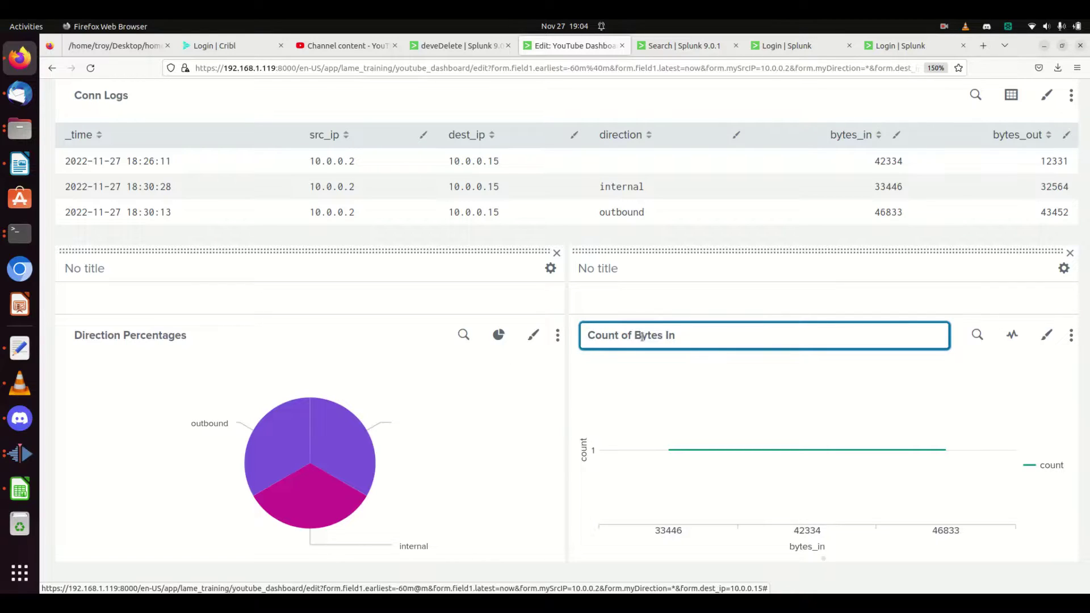
click(747, 256)
drag(746, 256, 522, 375)
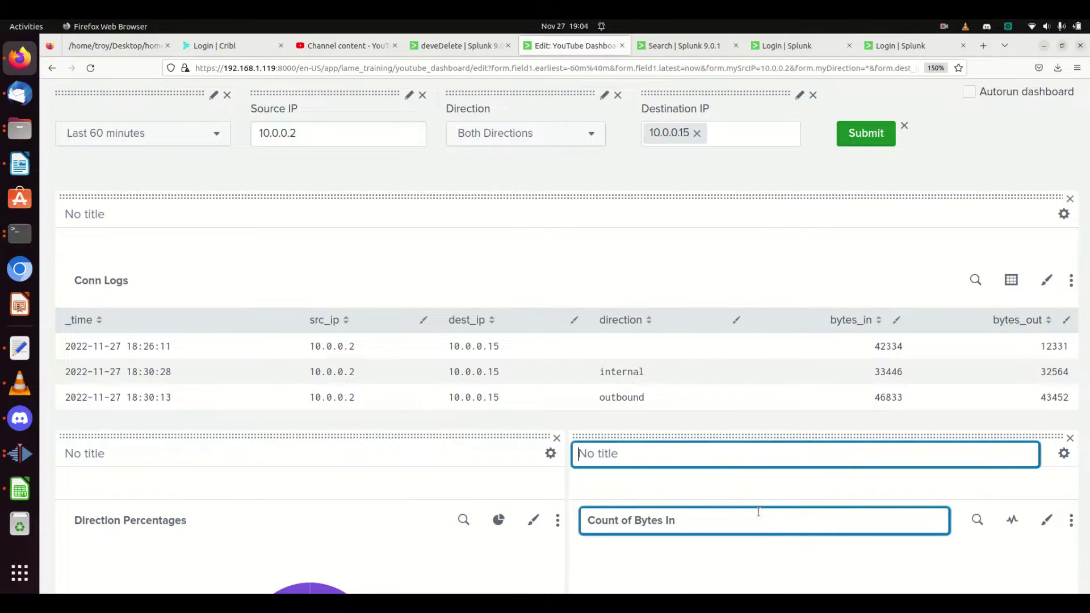
- Examine the base search and the table fields in the Conn Logs panel's query, and close it without changes
scroll(676, 455, up, 5)
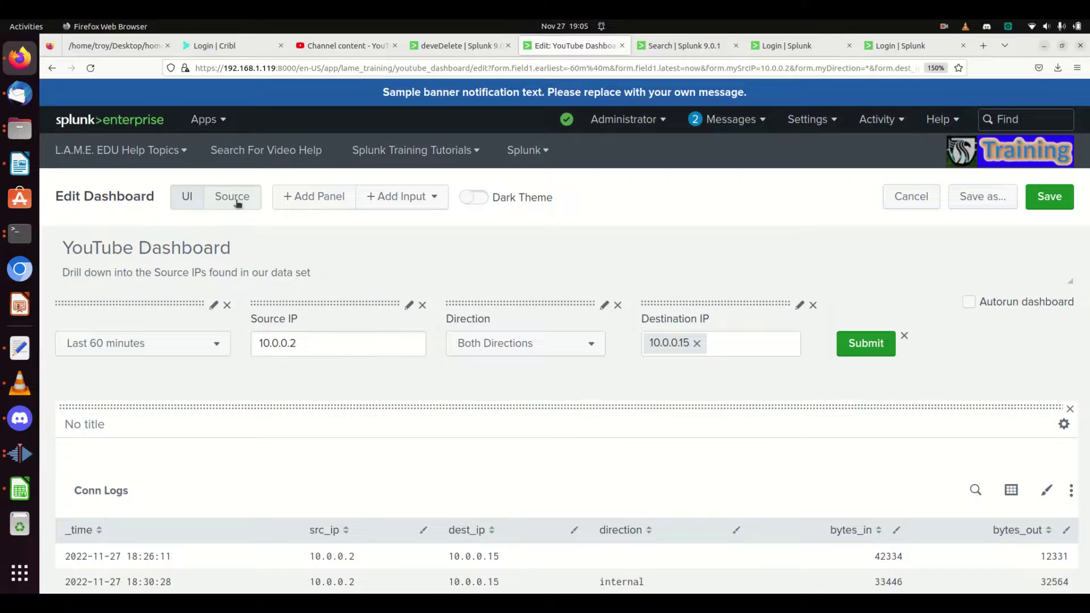
click(975, 489)
drag(413, 224, 692, 240)
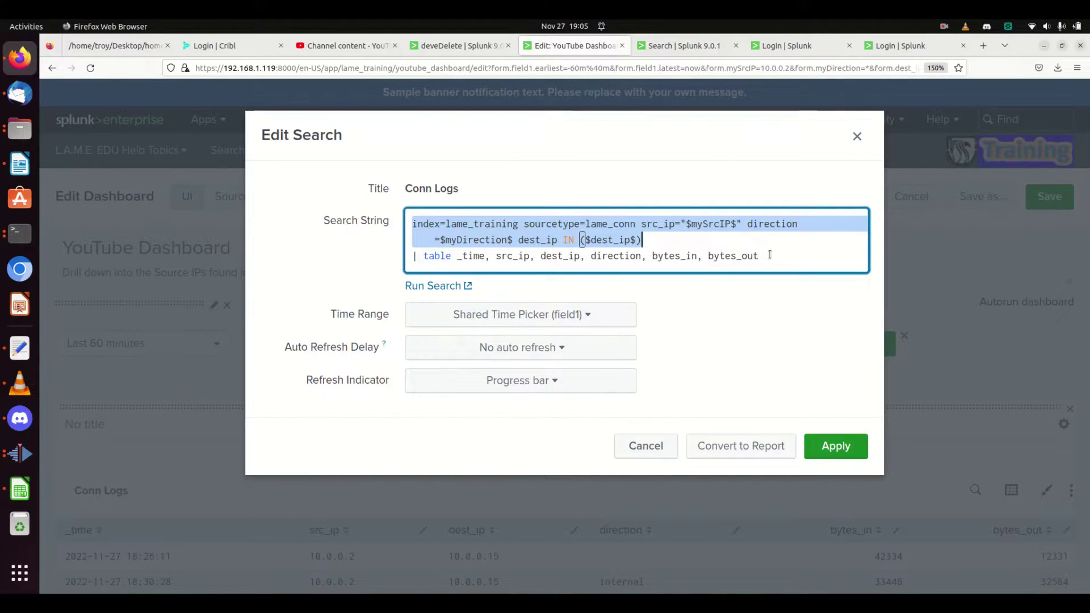
drag(761, 256, 652, 256)
click(652, 255)
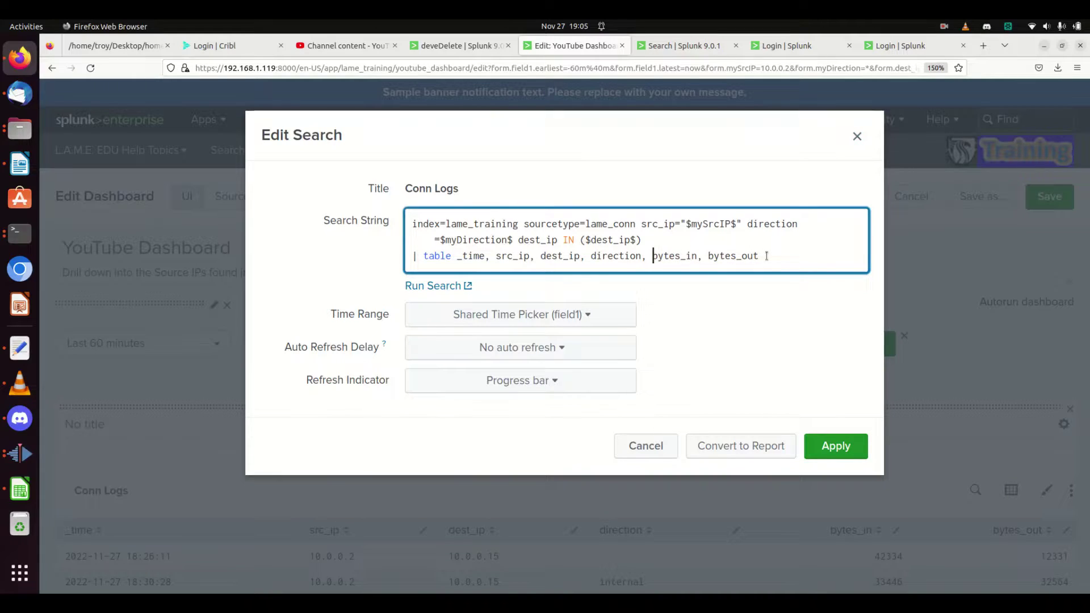
drag(760, 255, 399, 213)
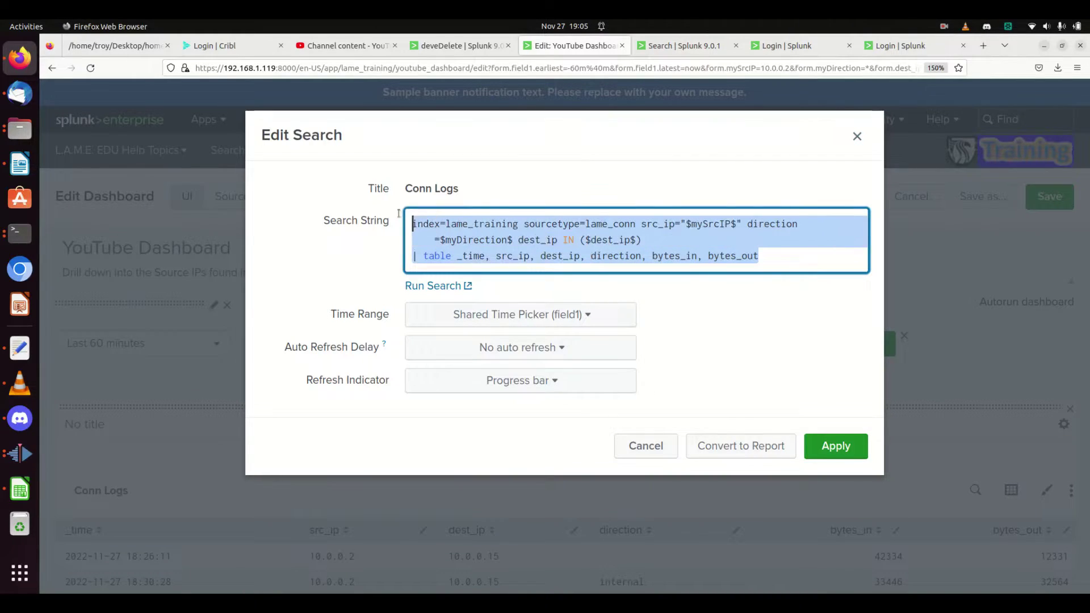
click(497, 242)
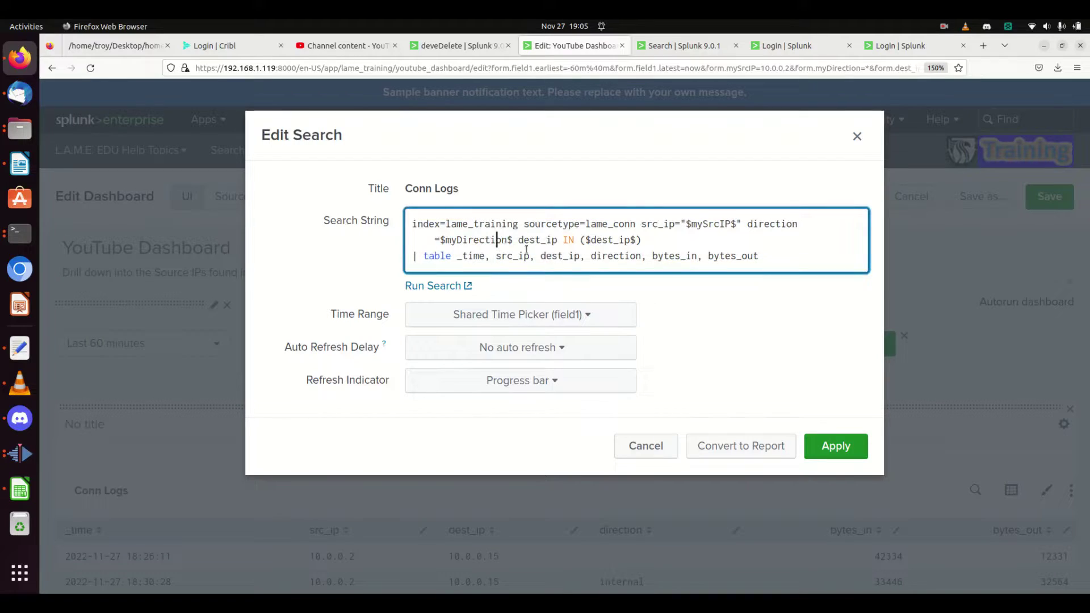
click(645, 446)
- Review the dashboard's inputs, the Conn Logs table and the two chart panels below it
scroll(659, 462, down, 2)
scroll(660, 466, down, 4)
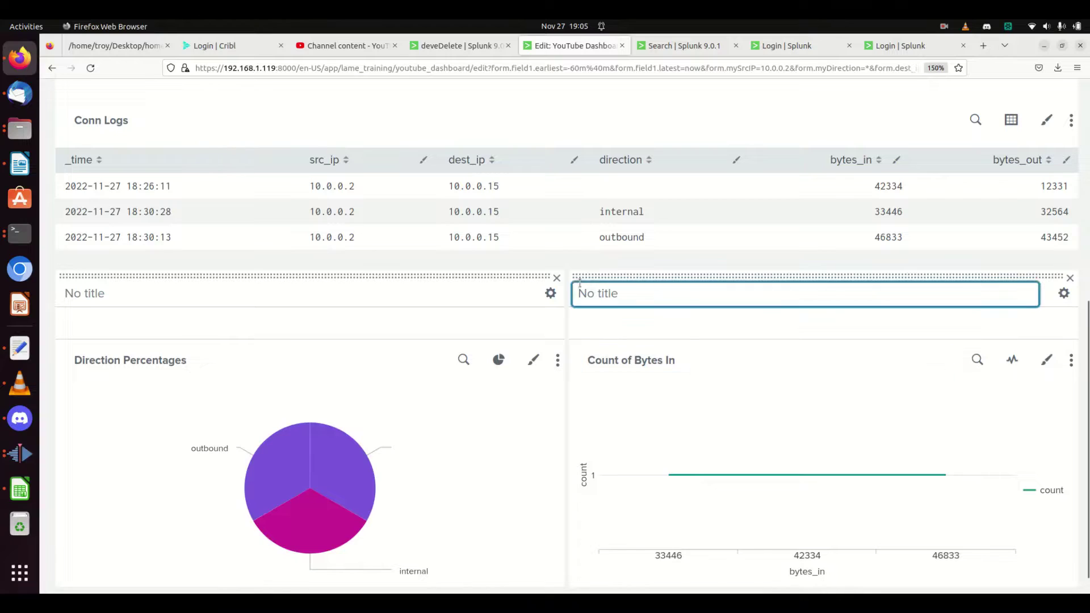
scroll(683, 240, up, 3)
scroll(684, 239, up, 1)
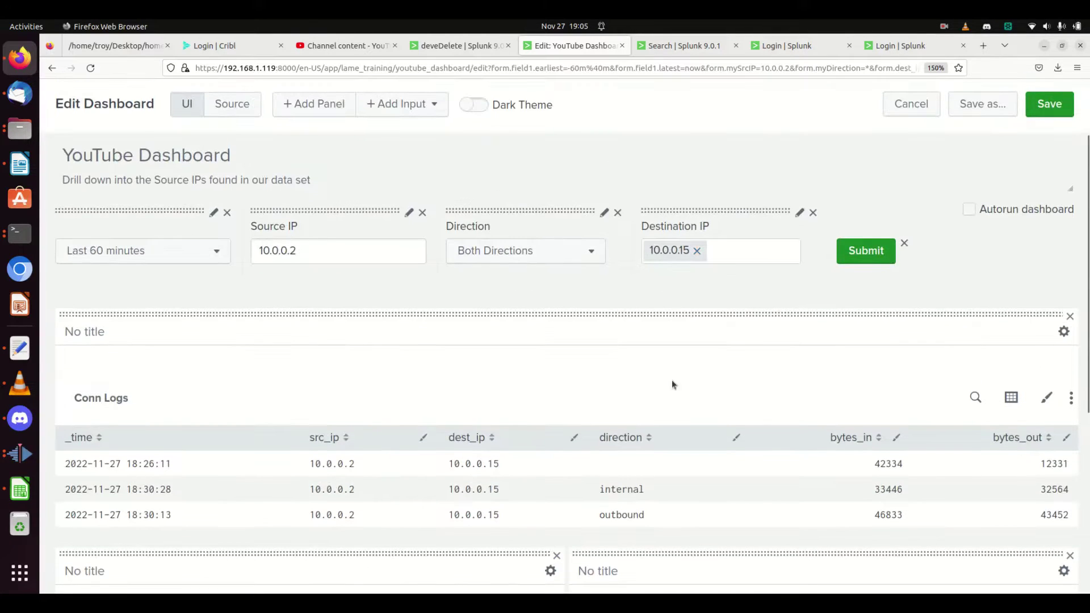
scroll(560, 480, down, 3)
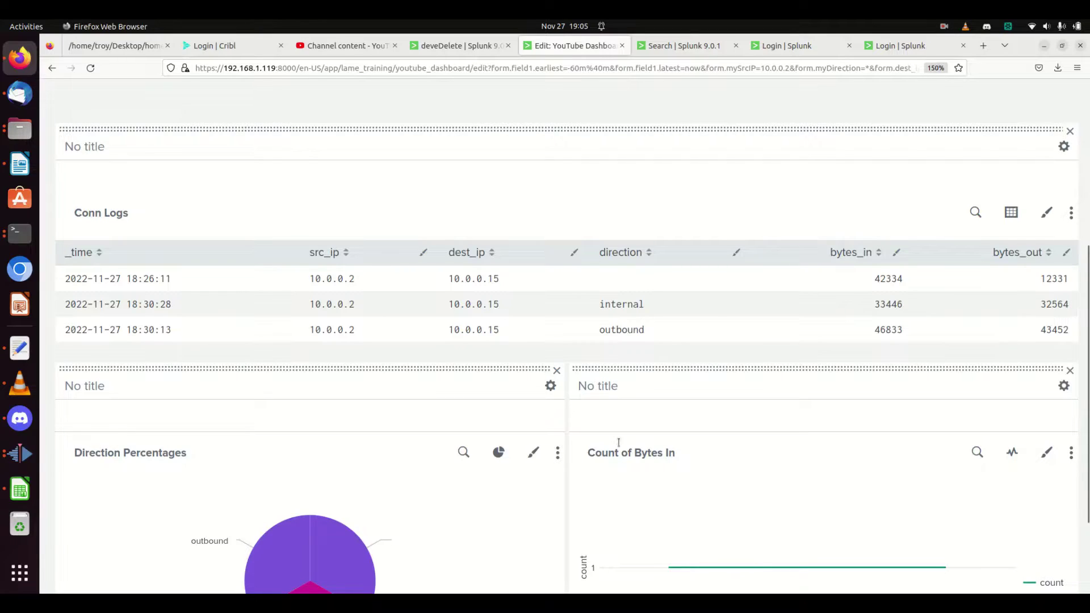
scroll(718, 375, up, 3)
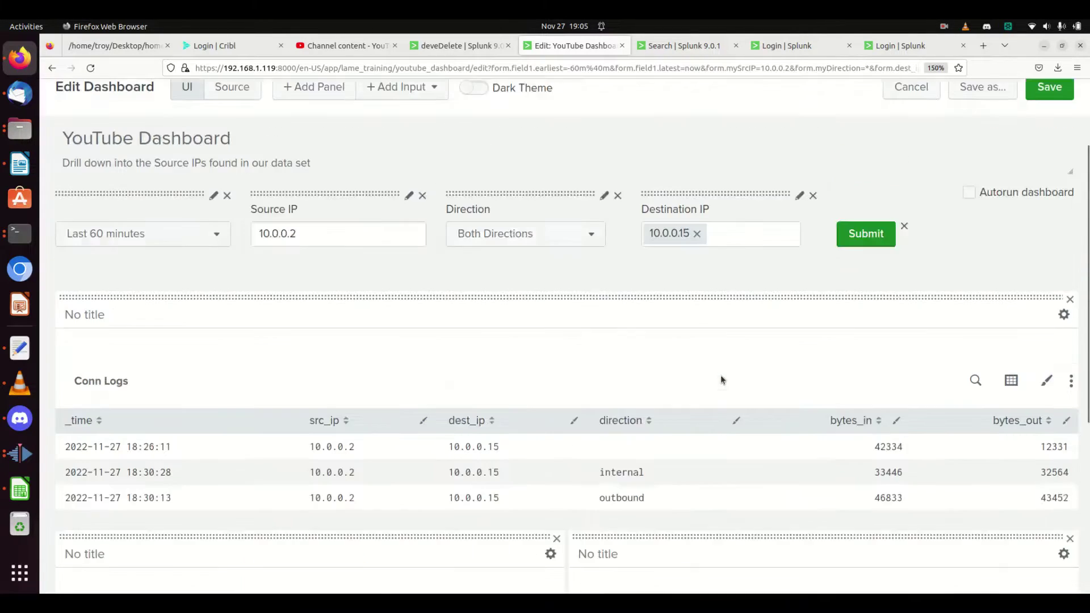
scroll(669, 356, up, 2)
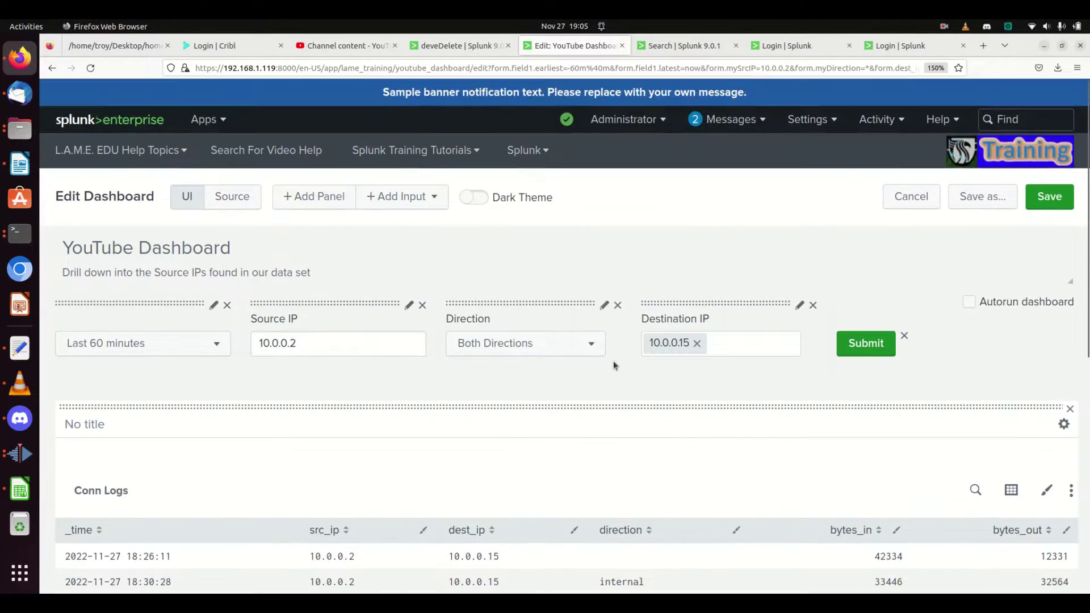
click(303, 247)
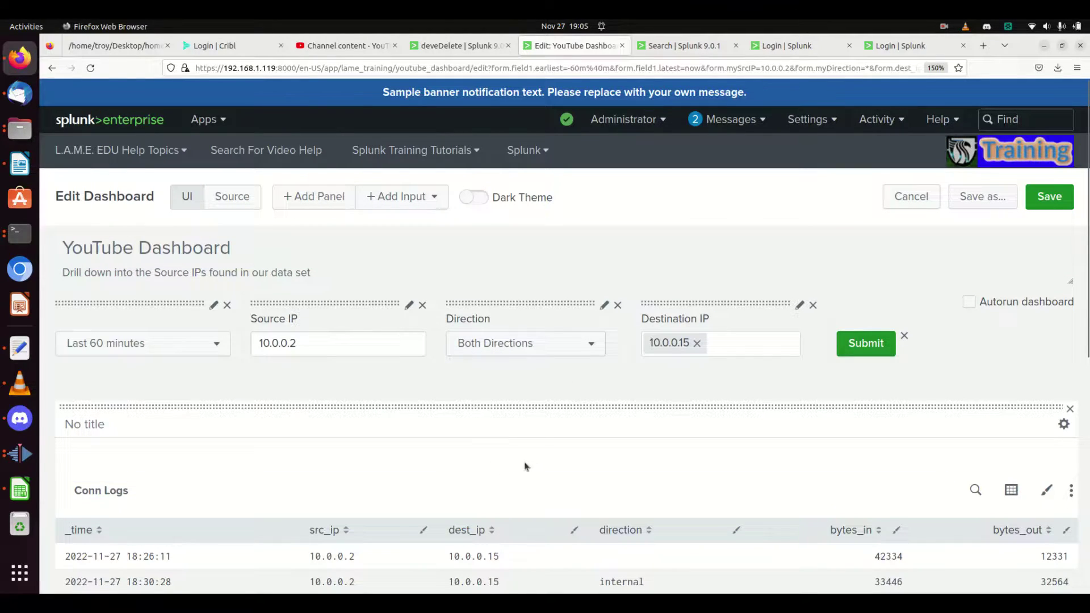
scroll(526, 467, down, 3)
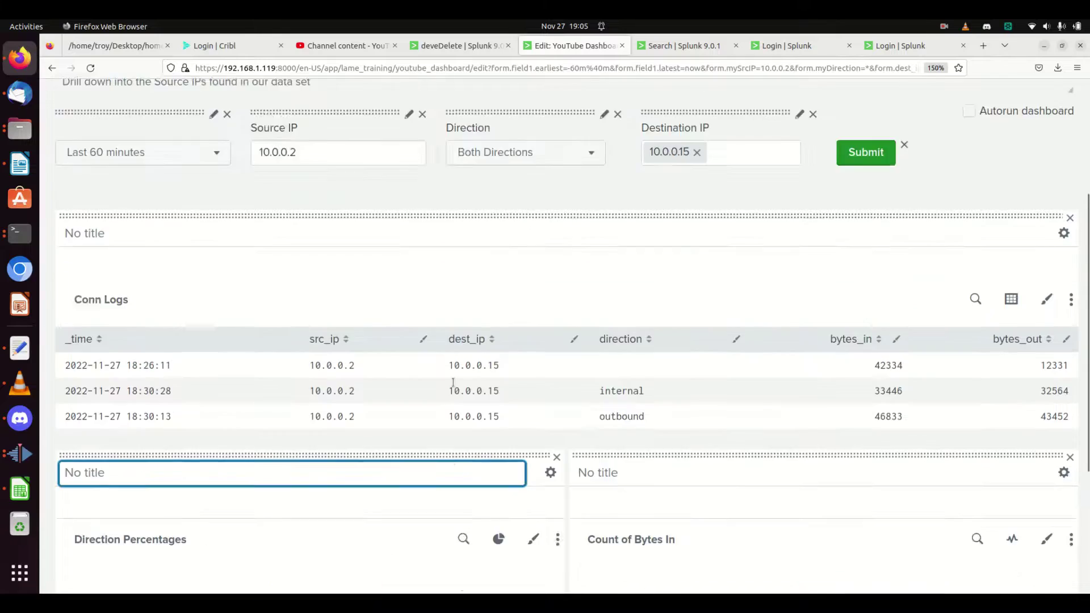
scroll(452, 383, up, 2)
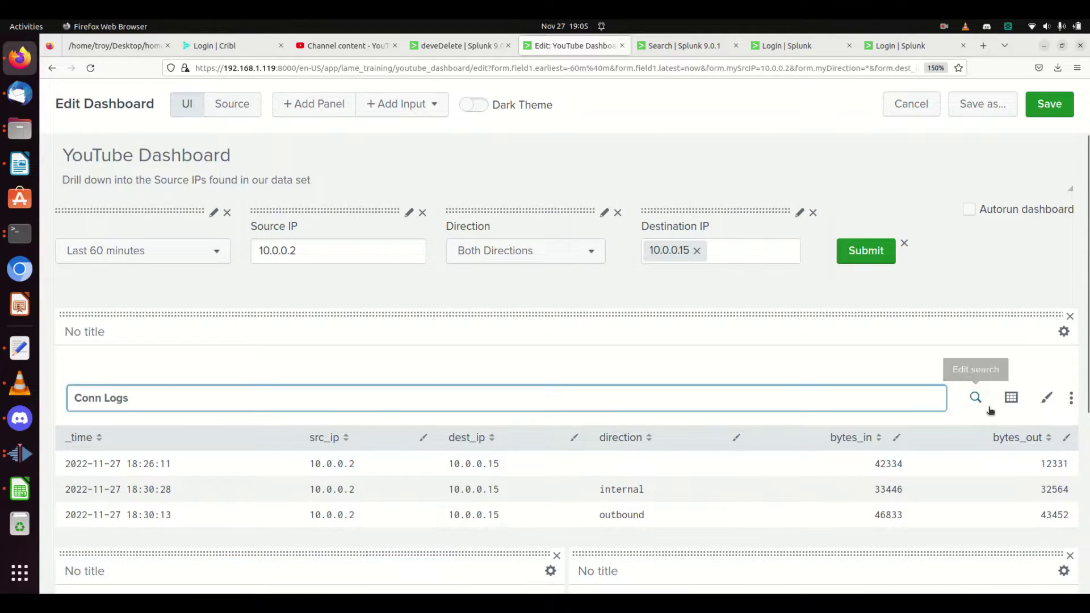
- Open the dashboard's source code and examine the XML definitions of its inputs
scroll(462, 267, up, 2)
click(232, 208)
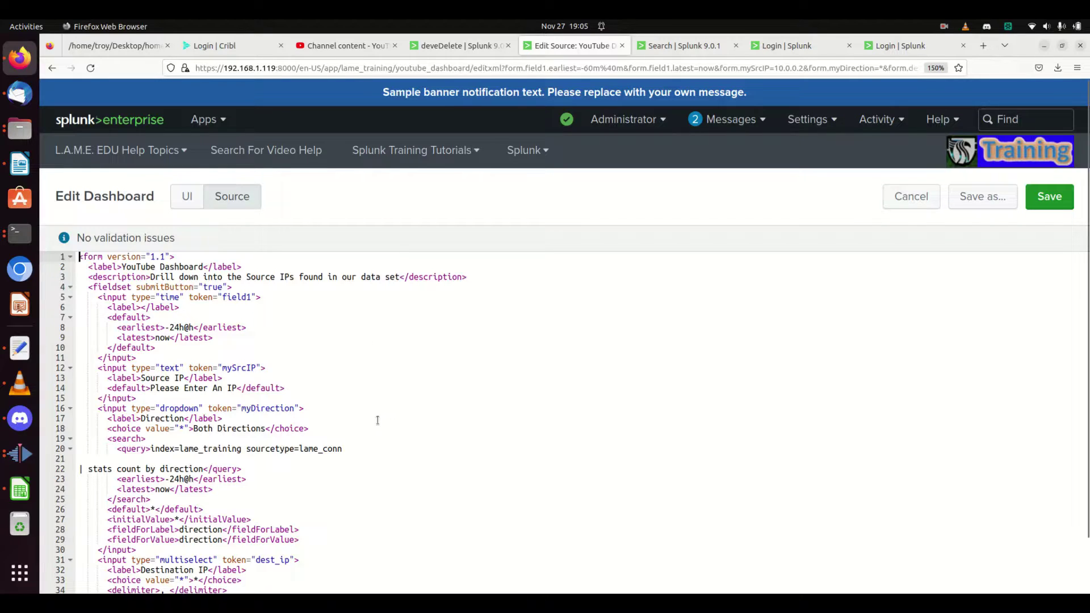
scroll(344, 429, down, 3)
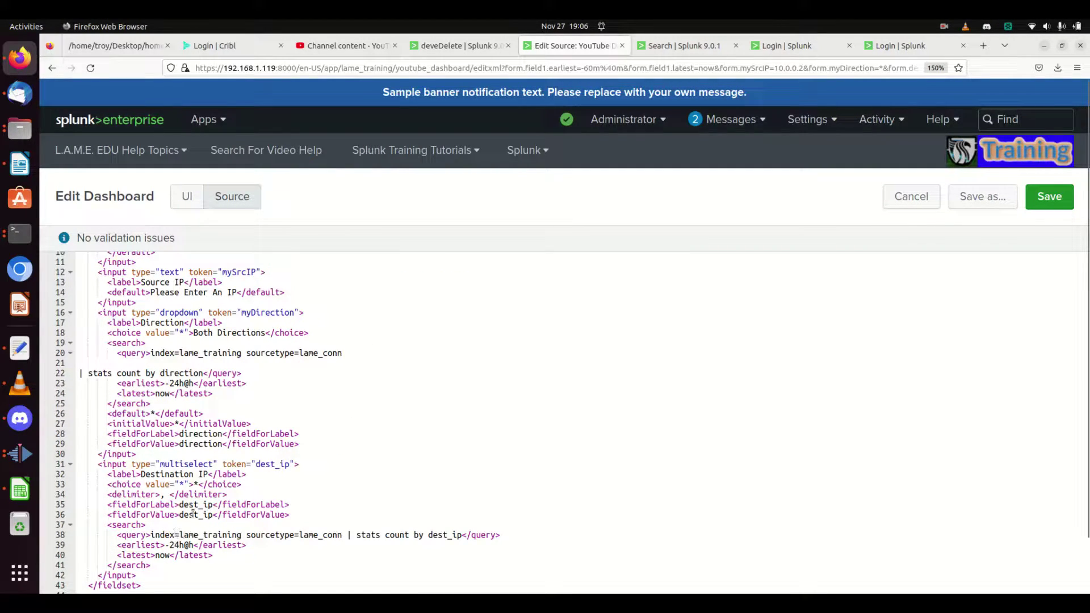
- Copy the Conn Logs panel's whole search block and paste it on a new line below the dashboard's description
scroll(199, 449, up, 3)
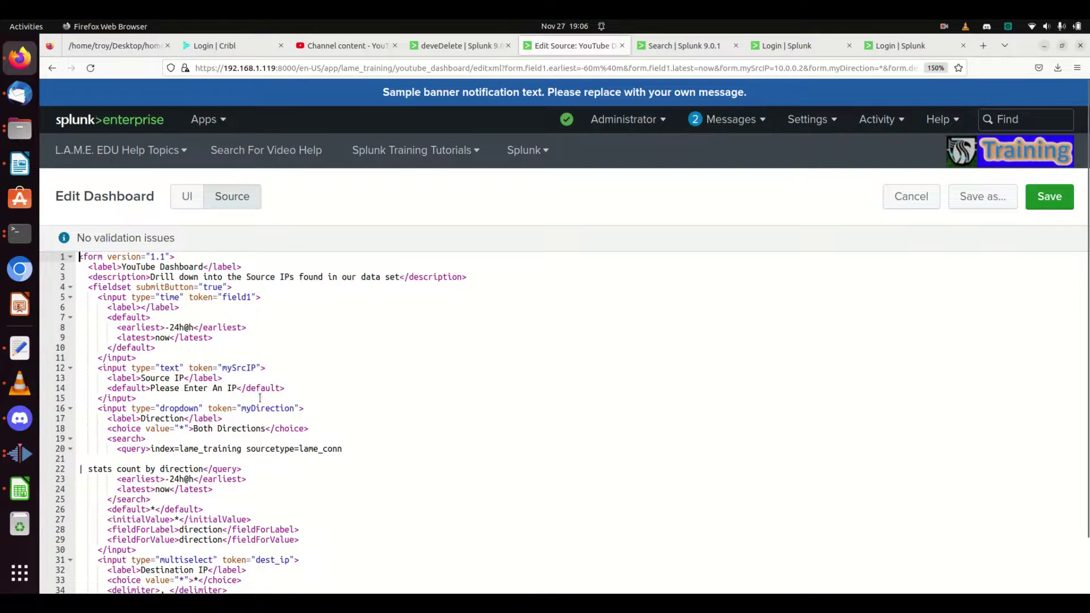
scroll(260, 398, down, 7)
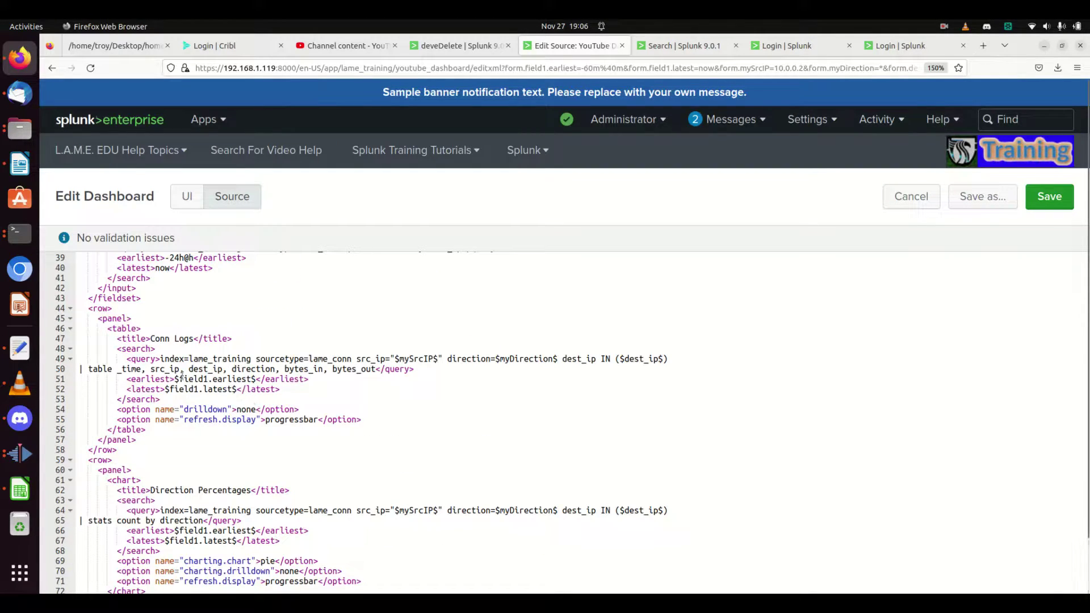
drag(118, 348, 170, 399)
key(ctrl+c)
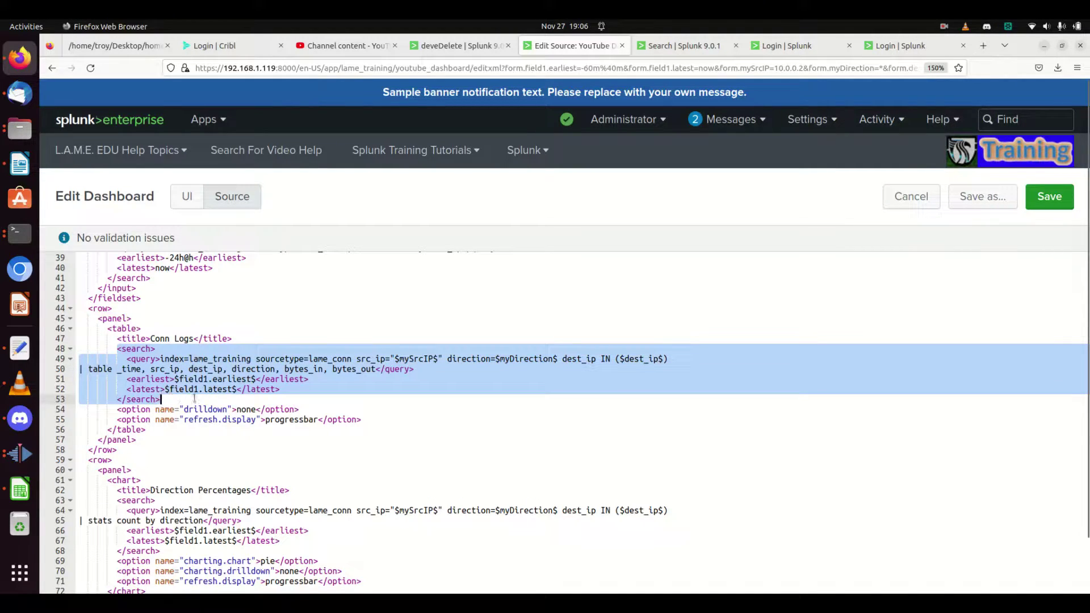
scroll(201, 395, up, 7)
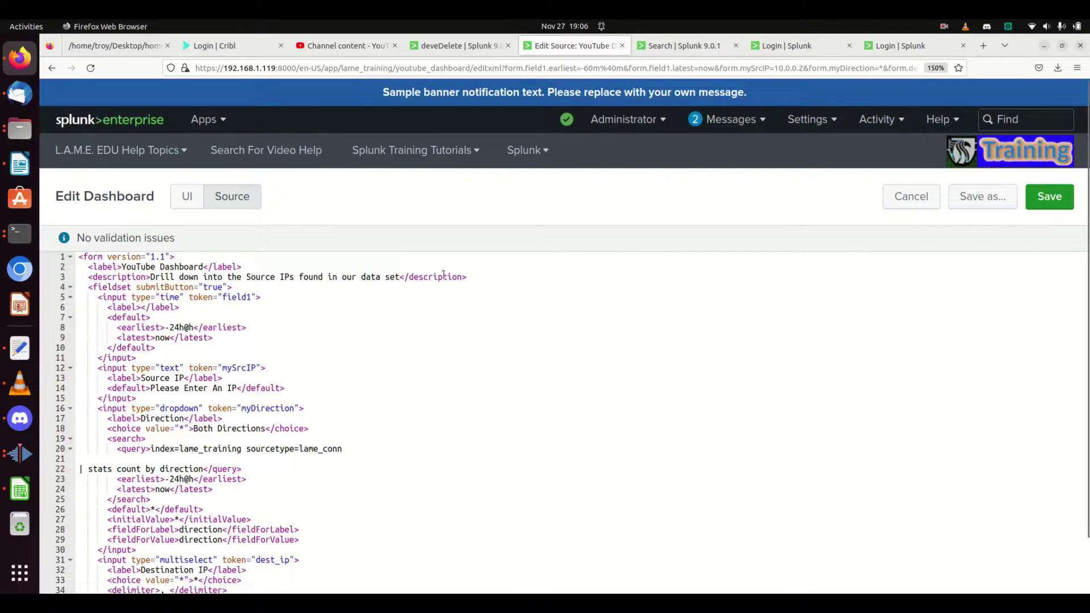
click(472, 276)
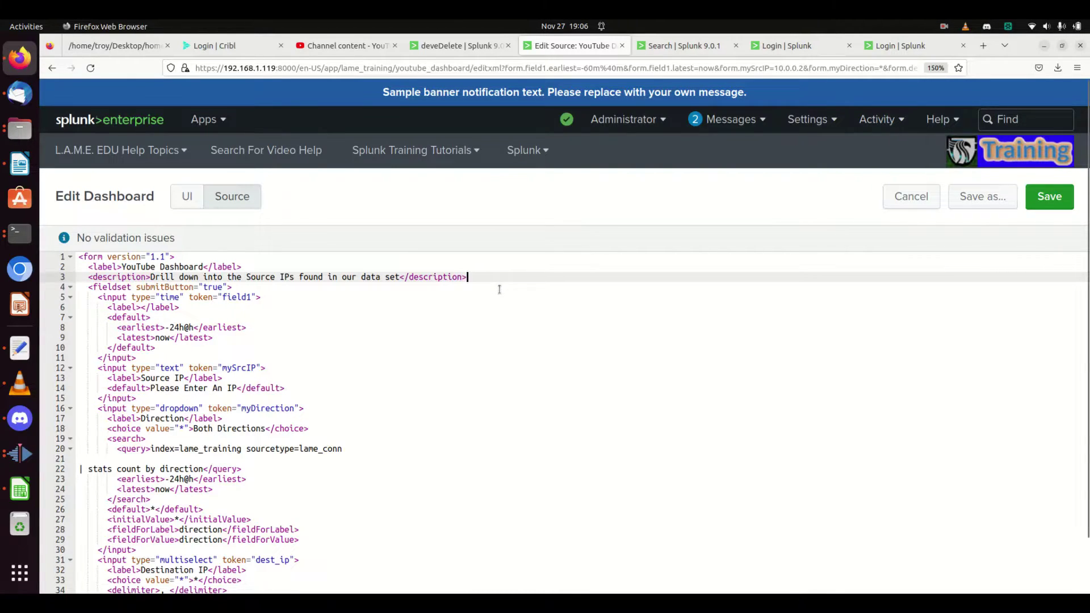
key(Return)
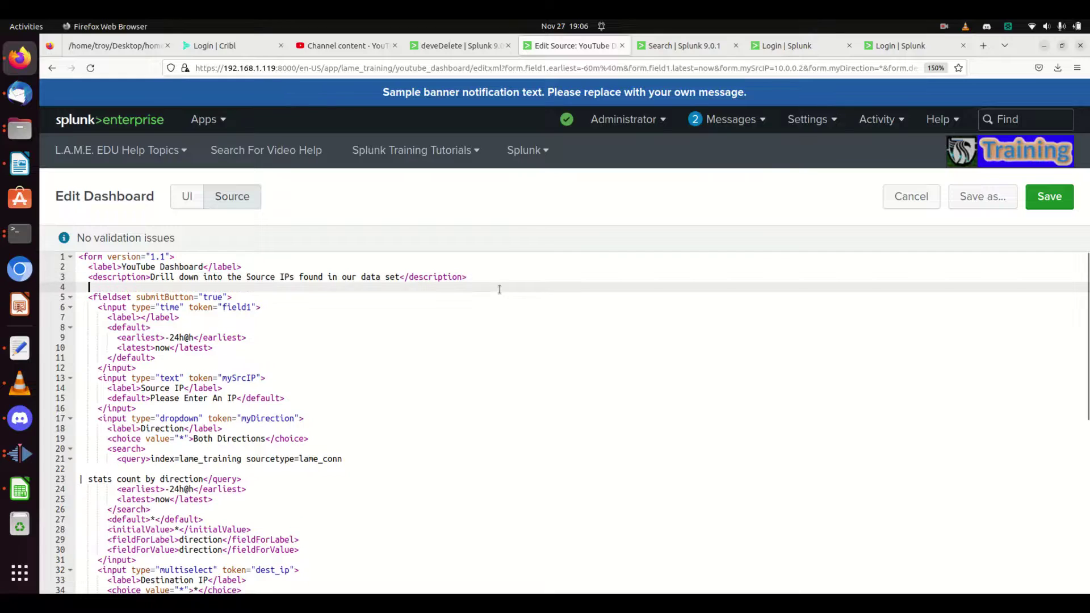
key(ctrl+v)
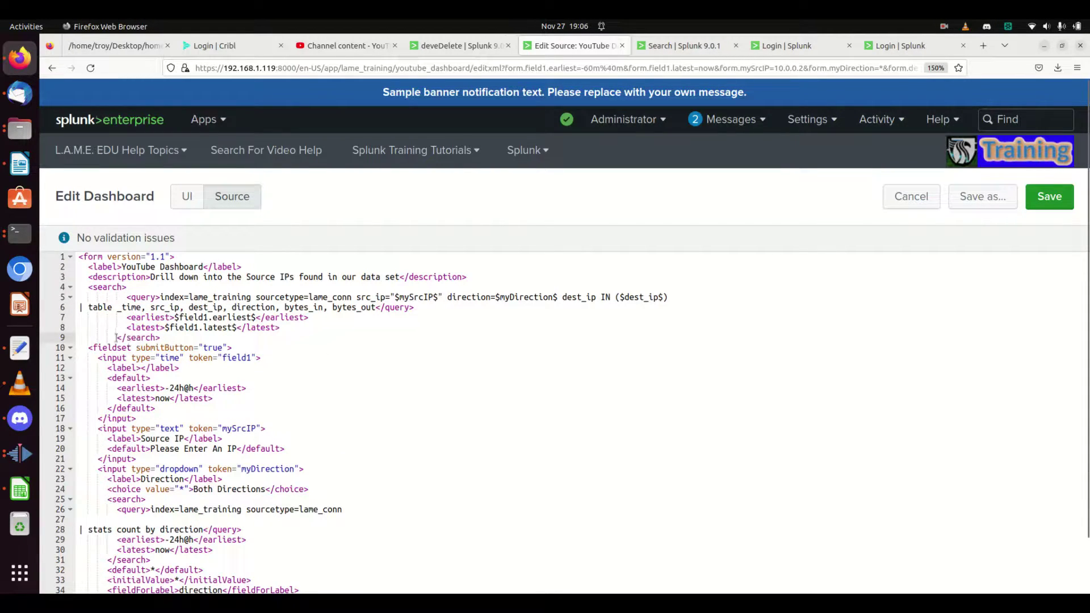
- Align the pasted block's closing search tag with its opening tag by reducing its indentation
key(BackSpace)
key(BackSpace)
key(BackSpace)
key(BackSpace)
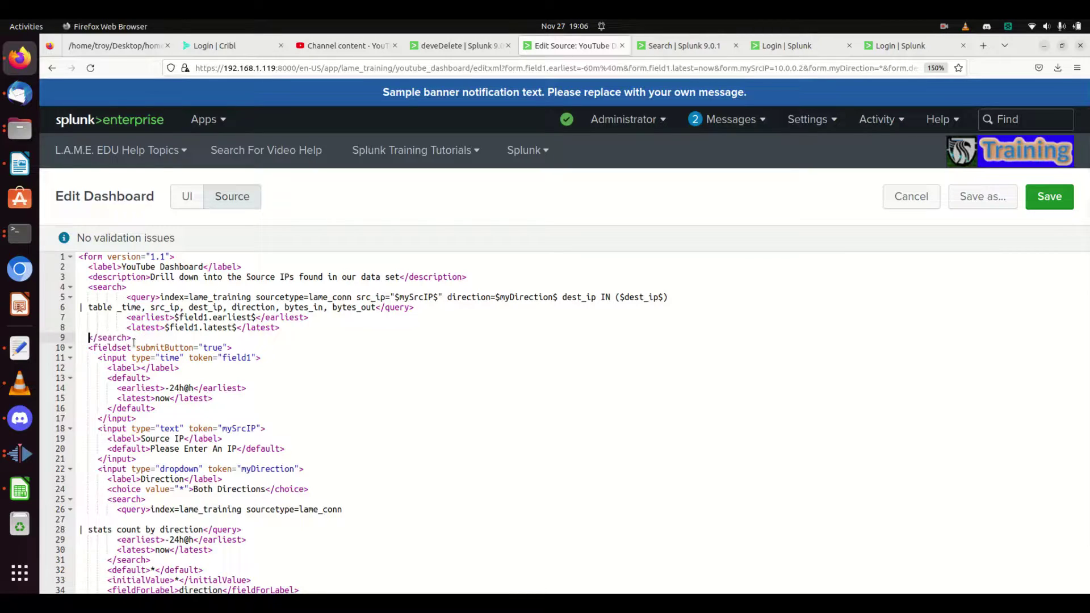
key(Tab)
- Add the attribute id="myBaseID" to the pasted search's opening tag and indent its table line beneath the query
key(Up)
key(Up)
key(Up)
key(Up)
key(Up)
text(base="myBaseID")
click(227, 317)
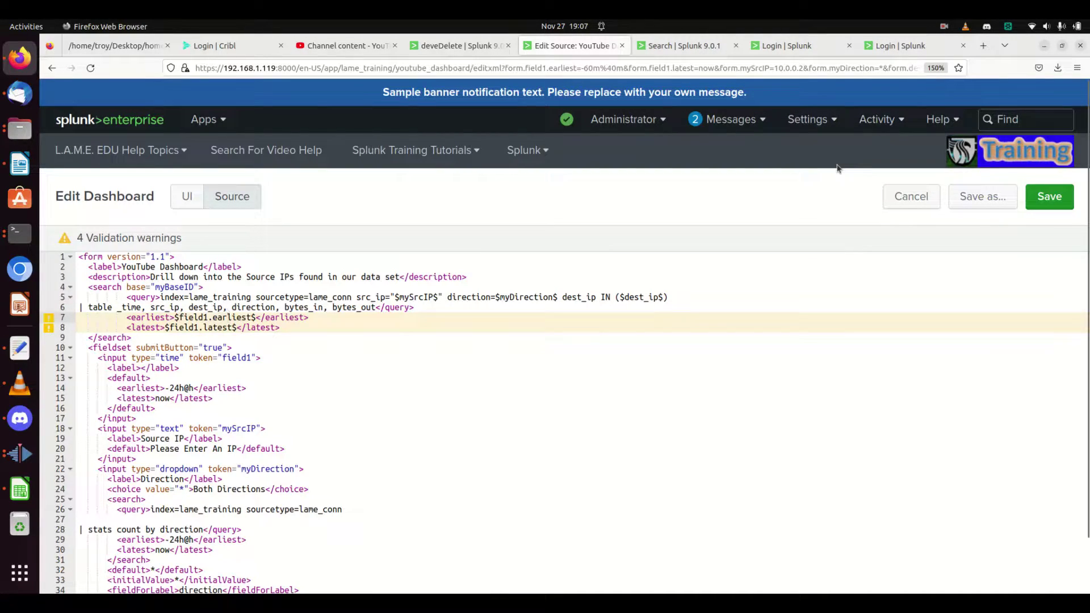
double_click(137, 287)
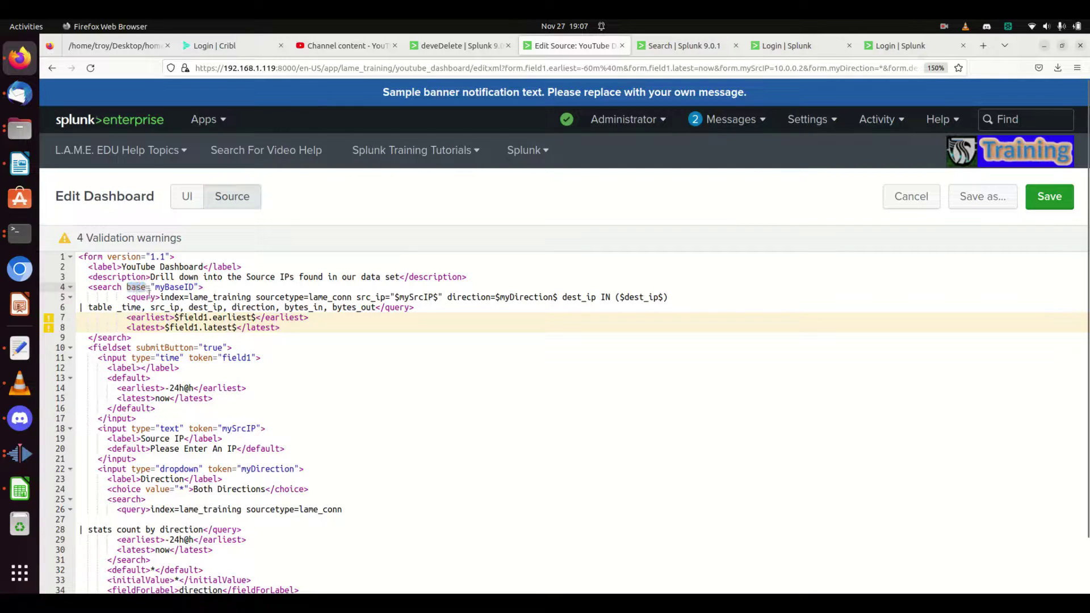
text(id)
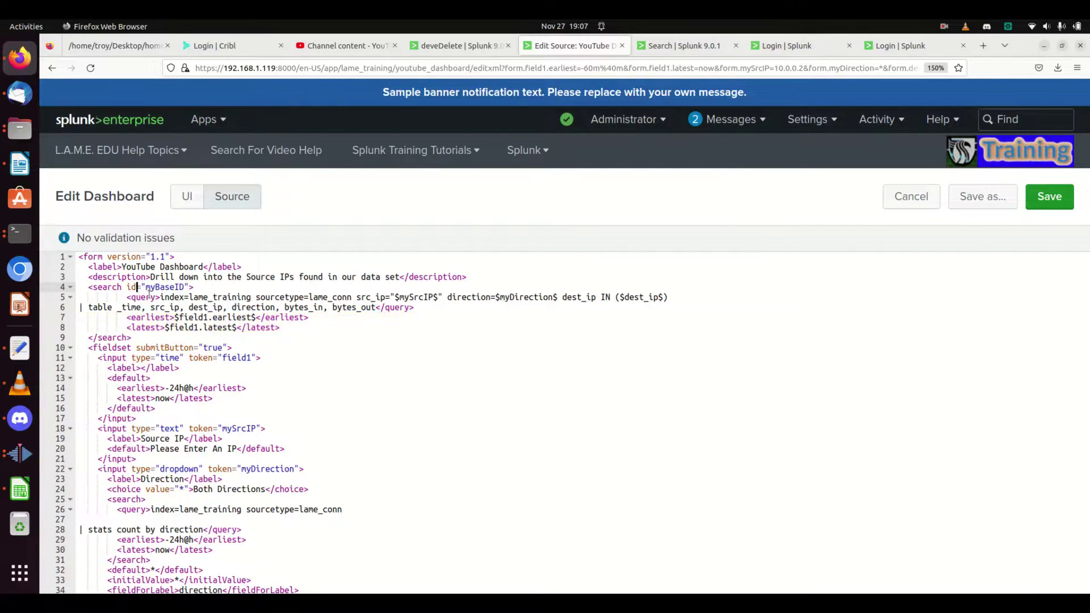
key(Down)
key(Down)
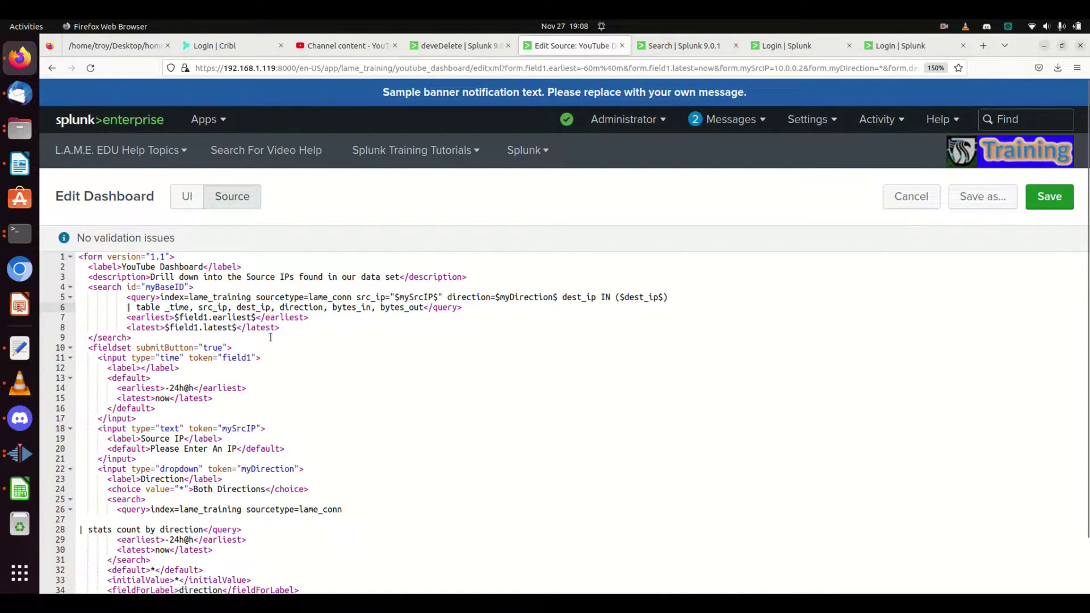
- Make the Conn Logs panel's search use the shared search by adding base="myBaseID" to its opening search tag
scroll(254, 394, down, 9)
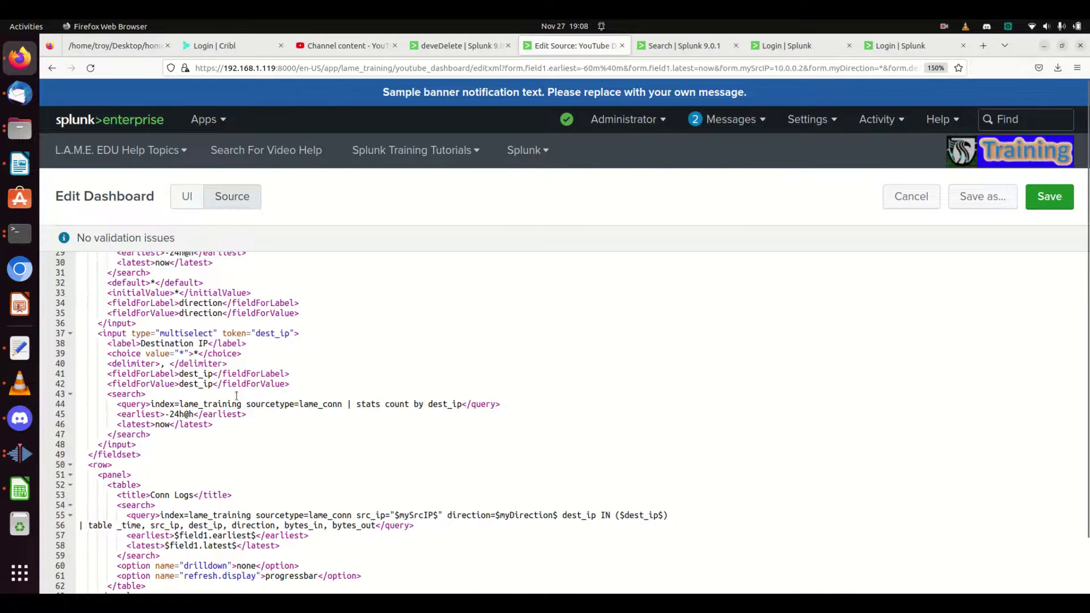
scroll(237, 395, down, 3)
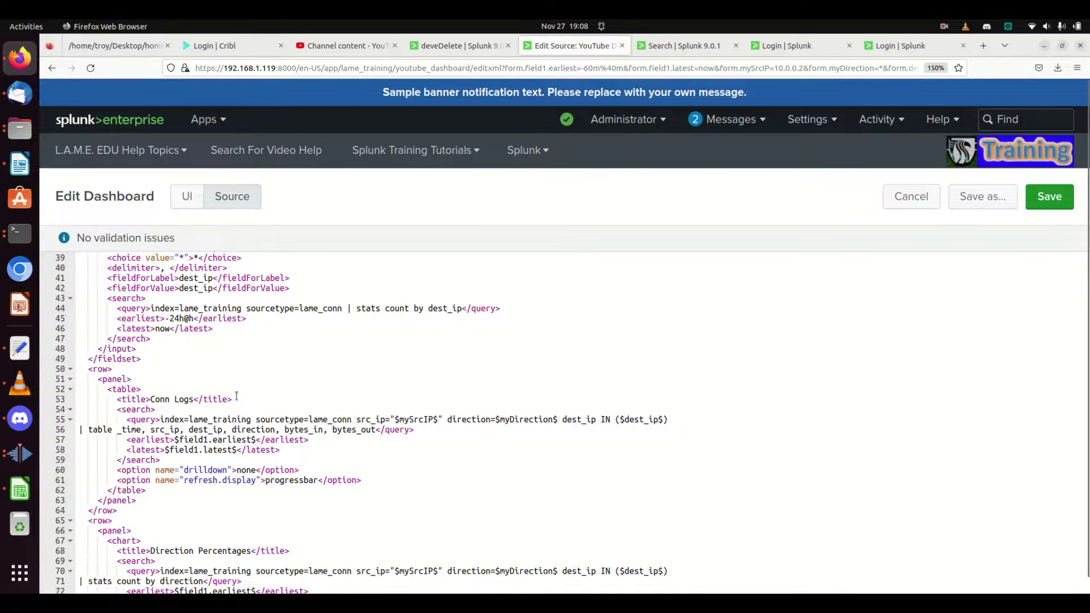
click(154, 409)
key(BackSpace)
text(ba)
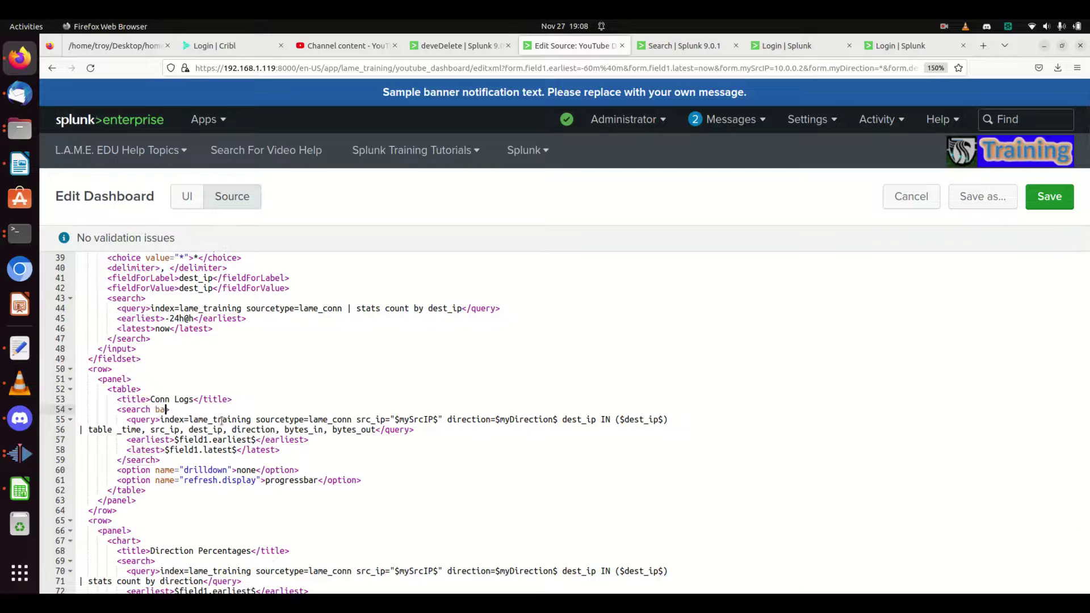
text(se=)
scroll(221, 390, up, 10)
scroll(221, 389, up, 3)
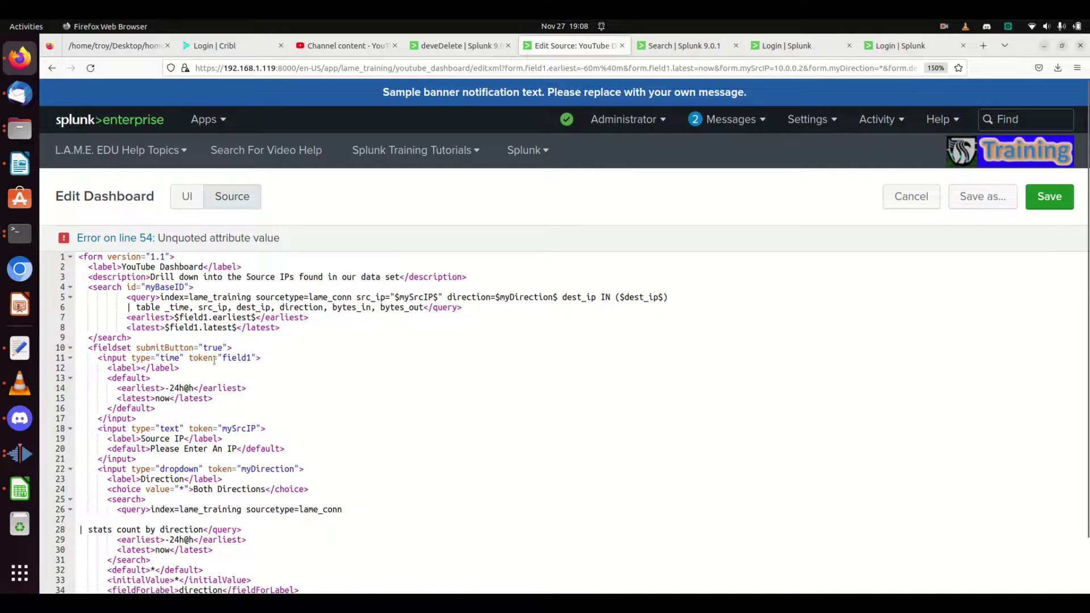
scroll(214, 360, down, 15)
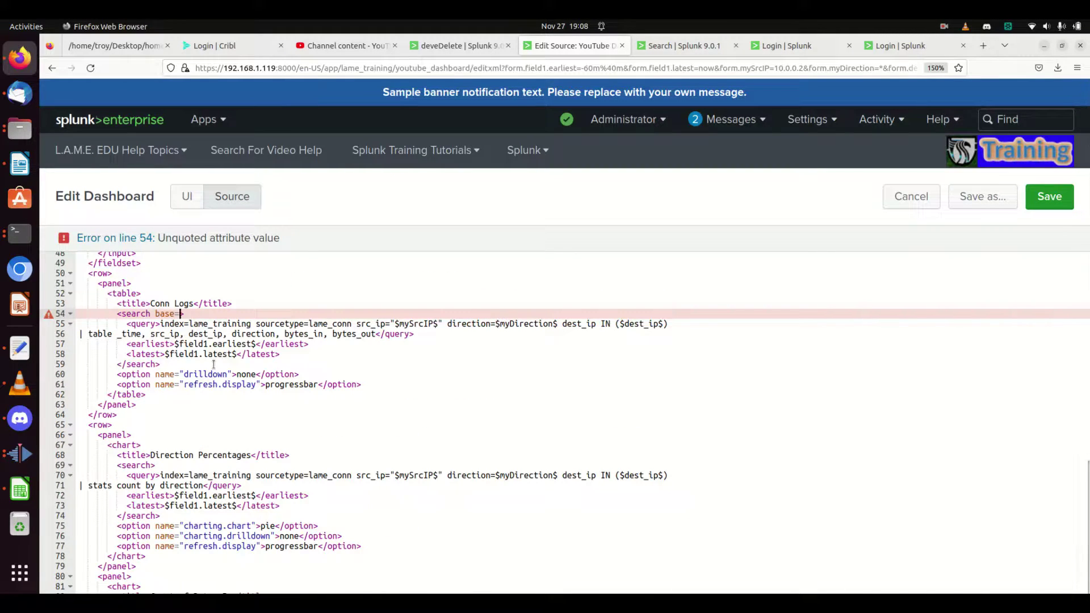
text("myBaseI)
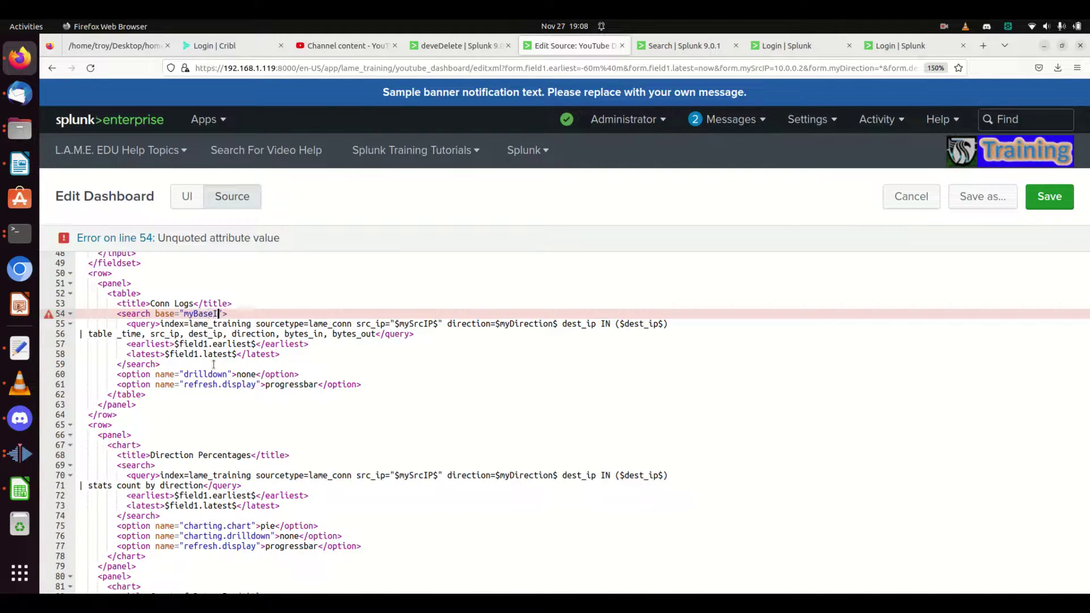
text(D)
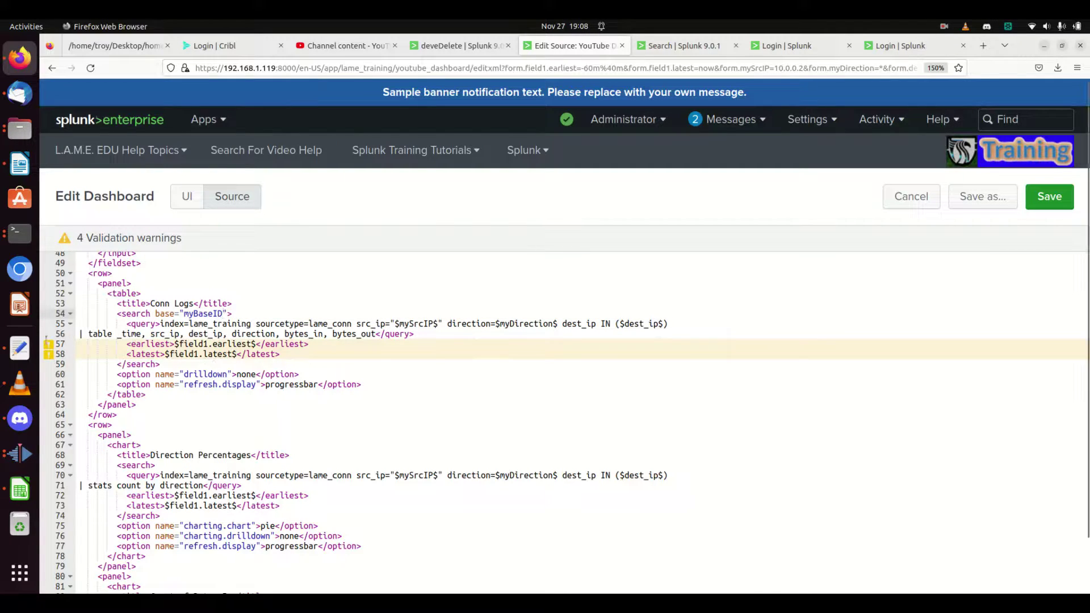
- Delete the earliest and latest time elements from the Conn Logs panel's search
mouse_move(50, 352)
drag(123, 343, 319, 354)
key(BackSpace)
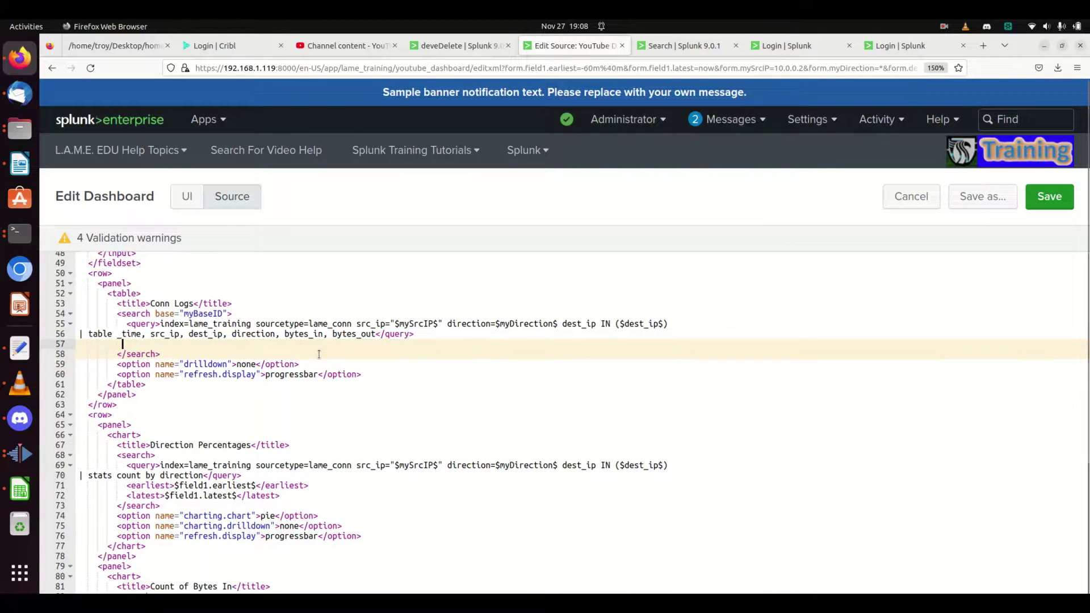
- Remove the index, sourcetype and filter terms from the Conn Logs query so it starts directly with the table command
scroll(294, 354, up, 10)
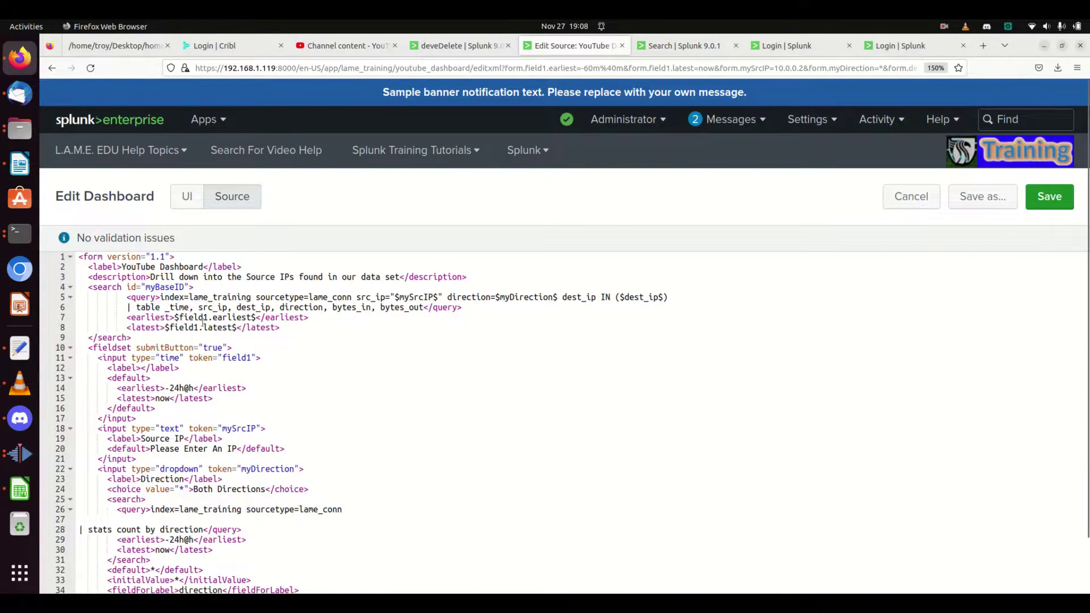
scroll(250, 354, down, 10)
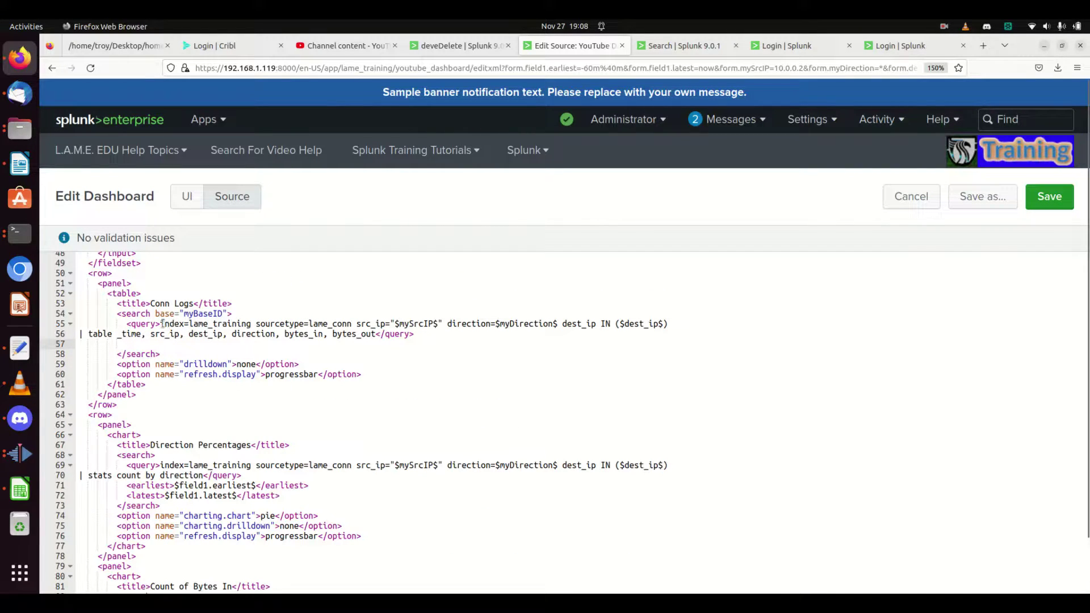
drag(160, 324, 683, 327)
key(ctrl+x)
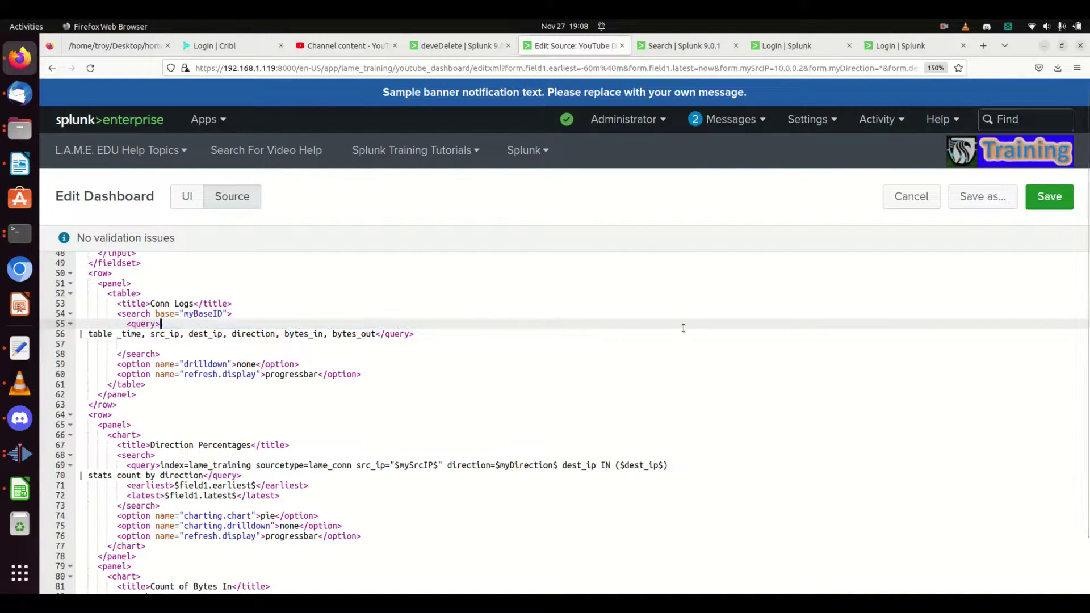
key(Delete)
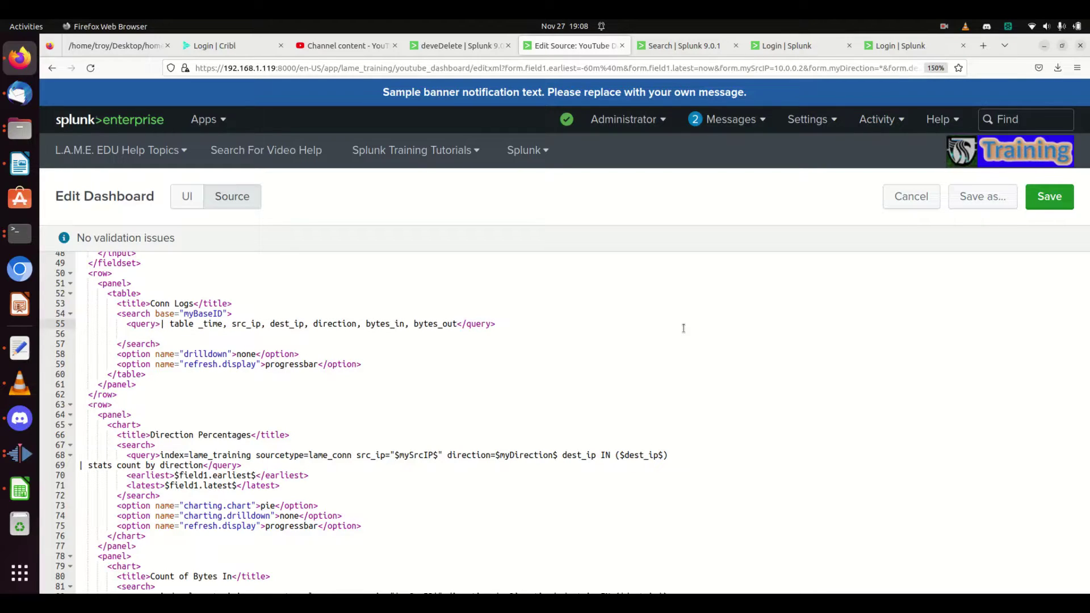
- Examine the myBaseID search's query and table fields and compare them with the Conn Logs query that references it
scroll(375, 355, up, 10)
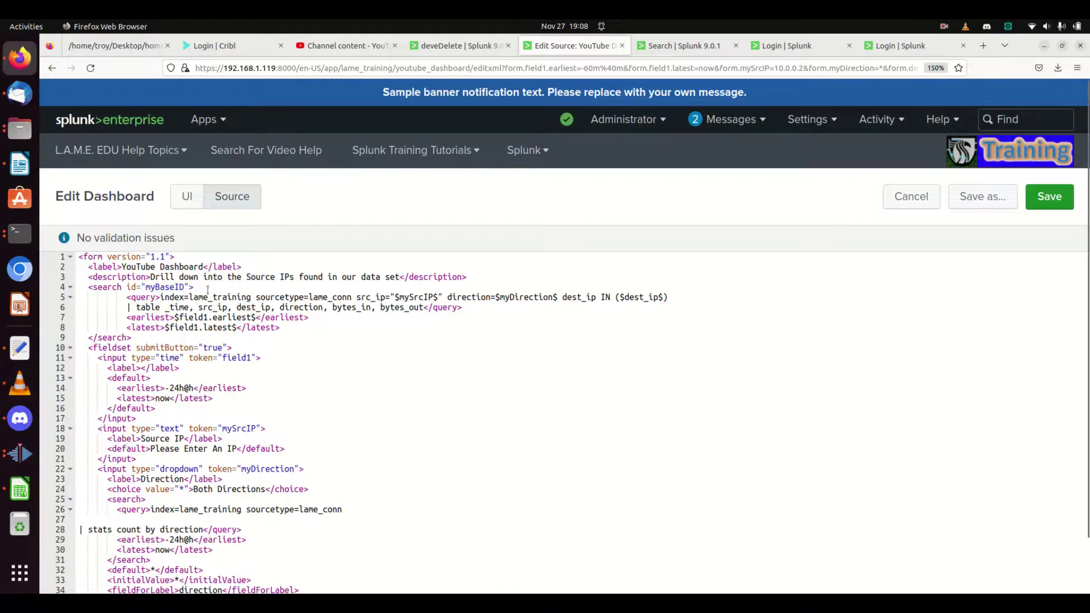
scroll(351, 386, down, 8)
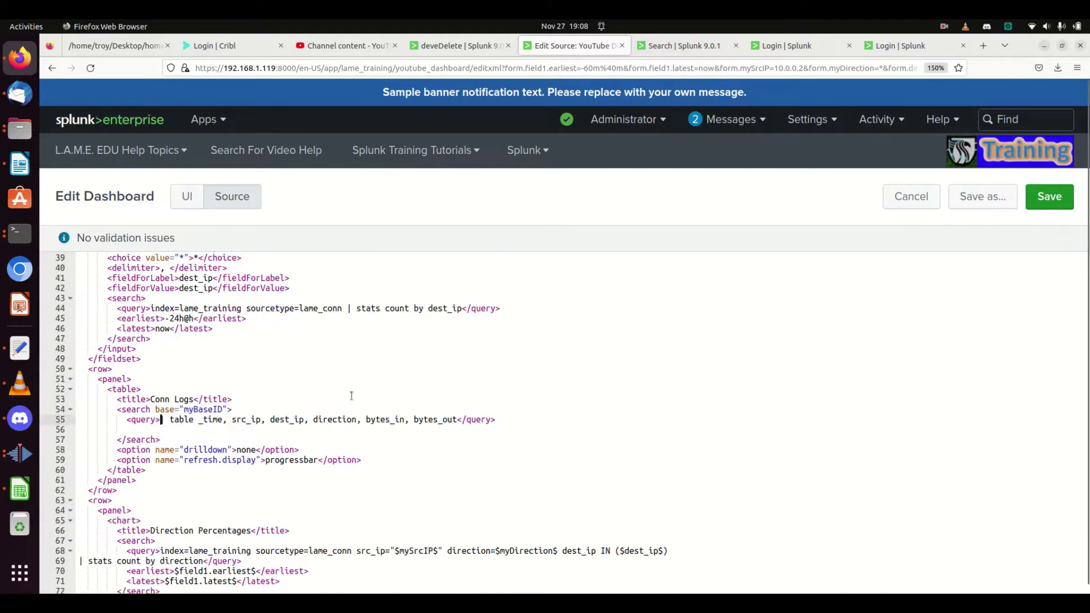
click(159, 421)
scroll(437, 414, up, 4)
scroll(389, 391, up, 4)
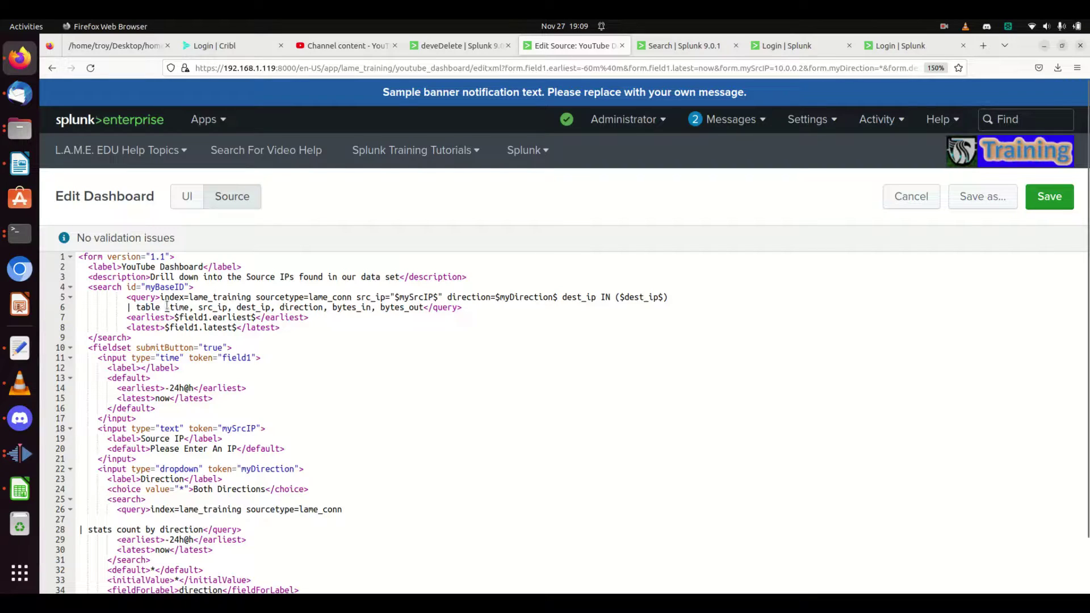
drag(166, 307, 191, 307)
mouse_move(176, 307)
mouse_down()
mouse_move(131, 307)
mouse_move(170, 297)
mouse_move(175, 307)
mouse_up()
click(683, 301)
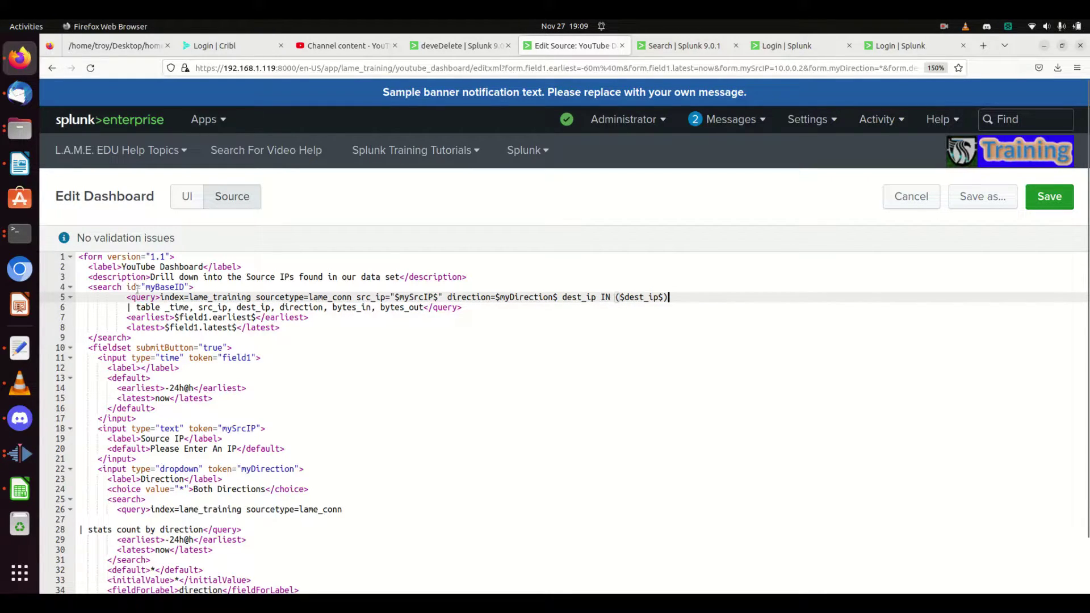
drag(130, 307, 430, 307)
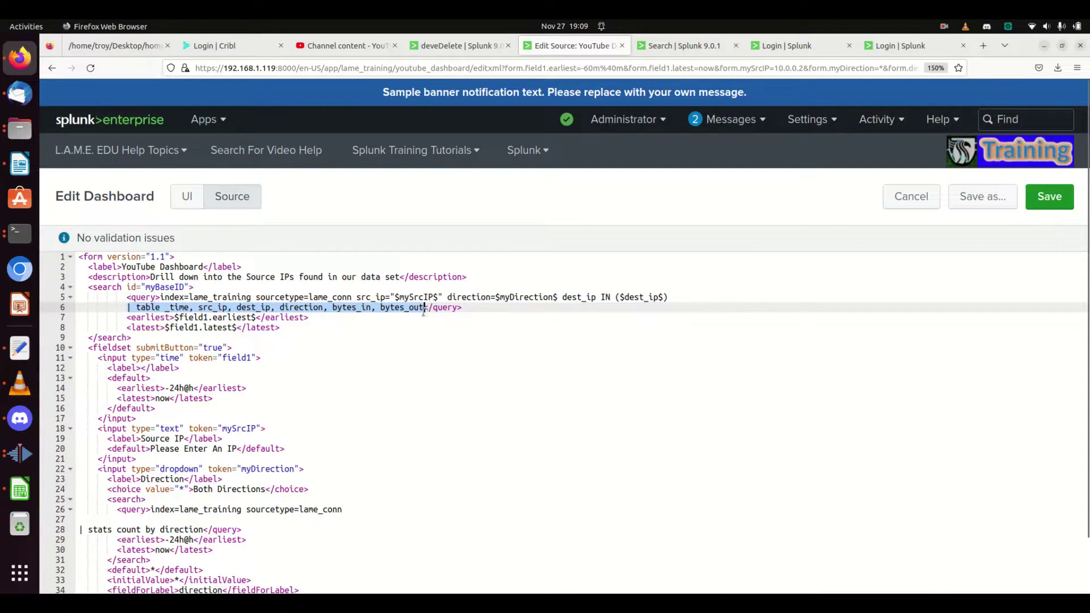
scroll(293, 320, down, 7)
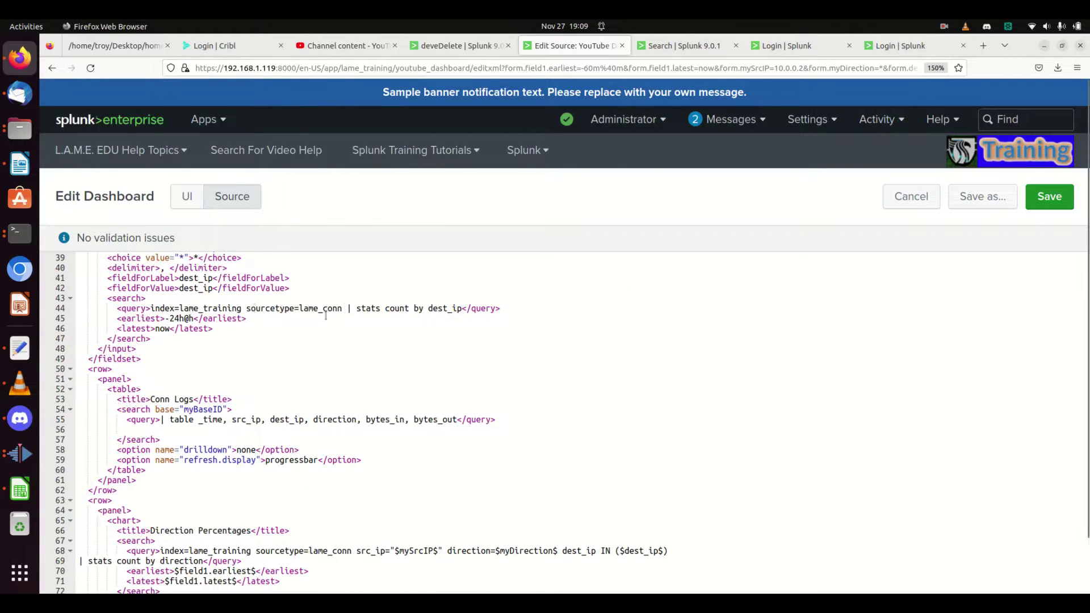
scroll(225, 326, up, 4)
scroll(242, 360, down, 4)
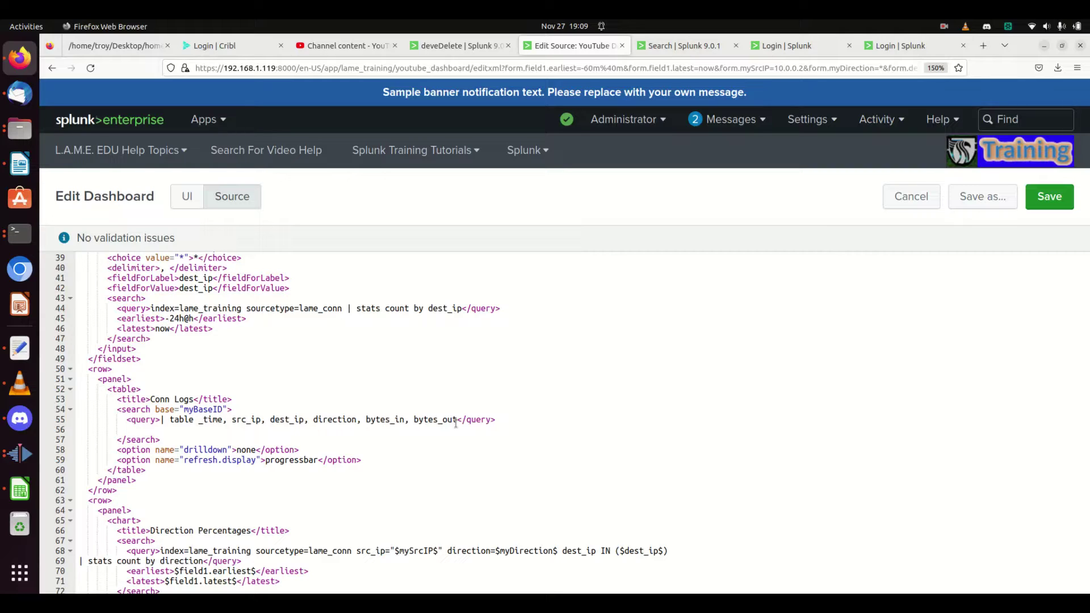
- Add base="myBaseID" to the Direction Percentages chart's search tag and delete its earliest and latest time elements
click(151, 537)
text(base="M)
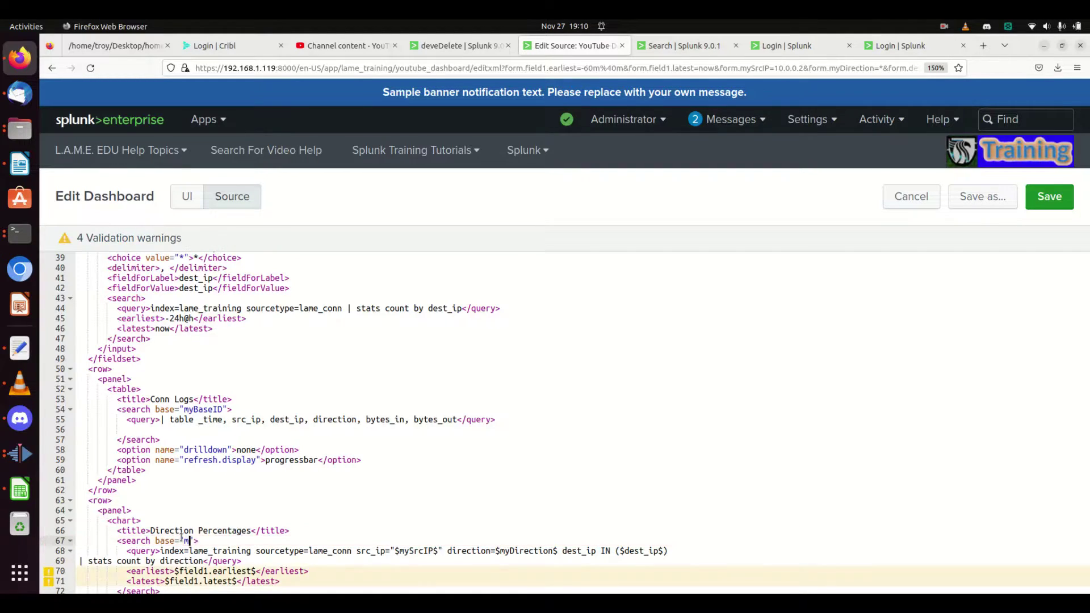
text(yBaseID)
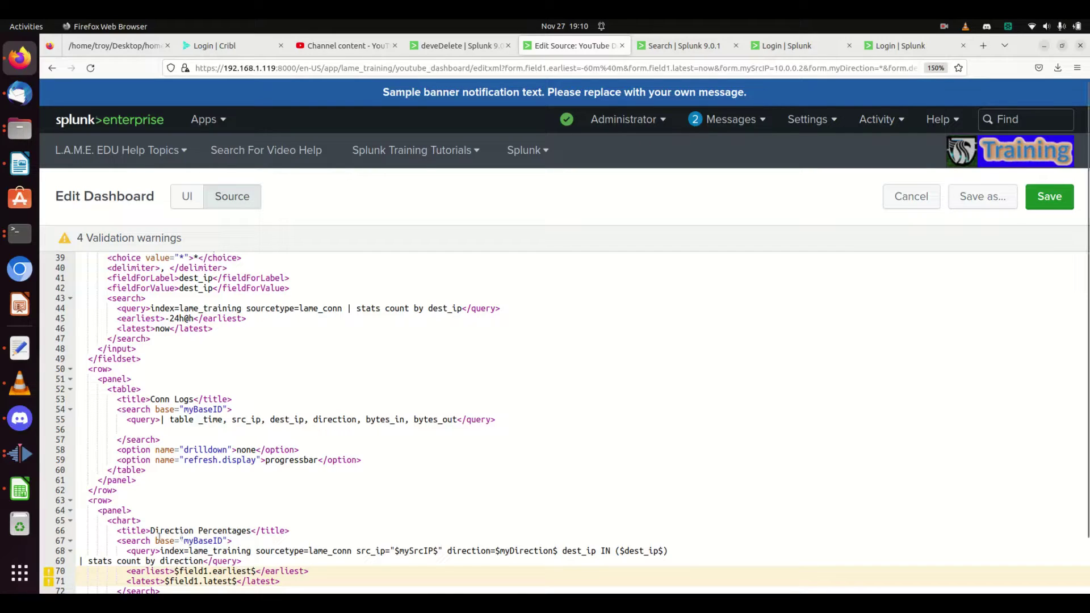
scroll(181, 537, down, 5)
click(228, 463)
drag(120, 424, 285, 433)
key(BackSpace)
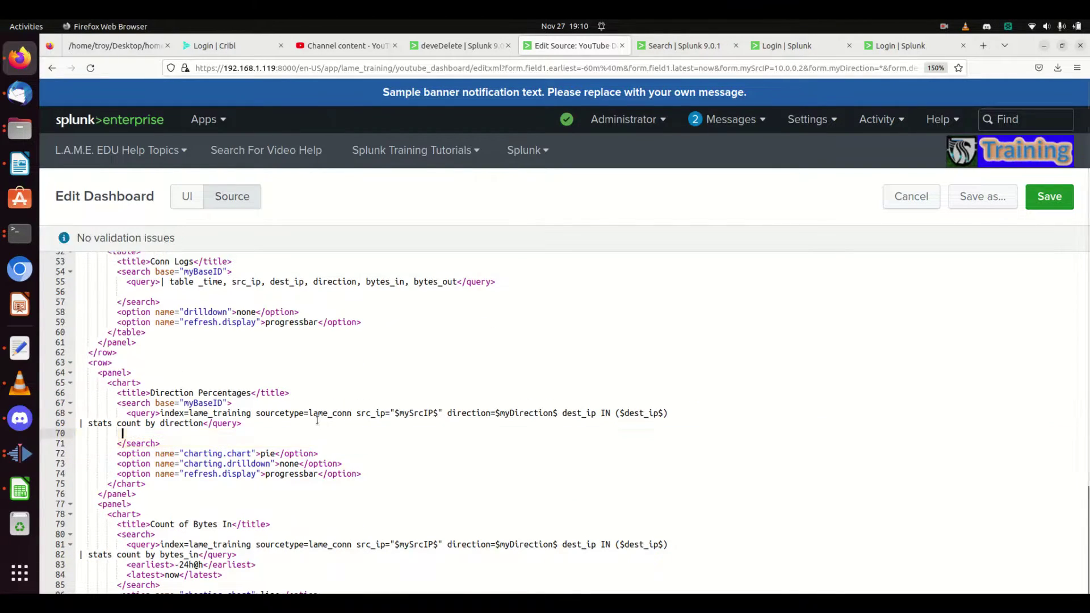
- Remove the index, sourcetype and filter terms from the Direction Percentages query so it starts directly with the stats command
click(80, 423)
key(BackSpace)
key(BackSpace)
key(BackSpace)
key(BackSpace)
key(BackSpace)
key(BackSpace)
key(BackSpace)
key(BackSpace)
key(BackSpace)
key(BackSpace)
key(BackSpace)
key(BackSpace)
key(BackSpace)
key(BackSpace)
key(BackSpace)
key(BackSpace)
key(BackSpace)
key(BackSpace)
key(BackSpace)
key(BackSpace)
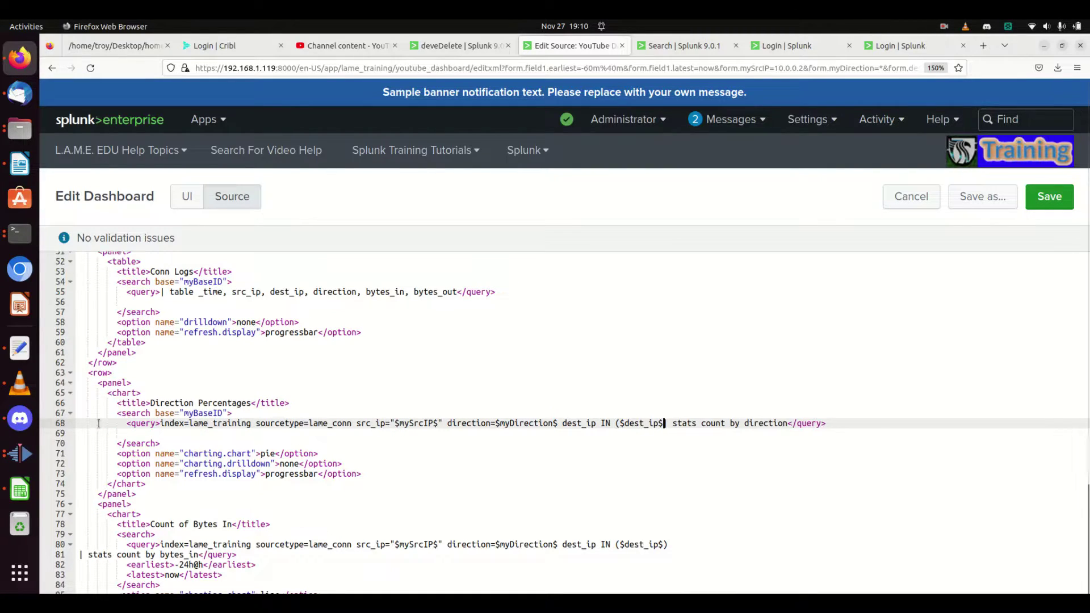
key(BackSpace)
key(BackSpace)
key(BackSpace)
key(BackSpace)
key(BackSpace)
key(BackSpace)
key(BackSpace)
key(BackSpace)
key(BackSpace)
key(BackSpace)
key(BackSpace)
key(BackSpace)
key(BackSpace)
key(BackSpace)
key(BackSpace)
key(BackSpace)
key(BackSpace)
key(BackSpace)
key(BackSpace)
key(BackSpace)
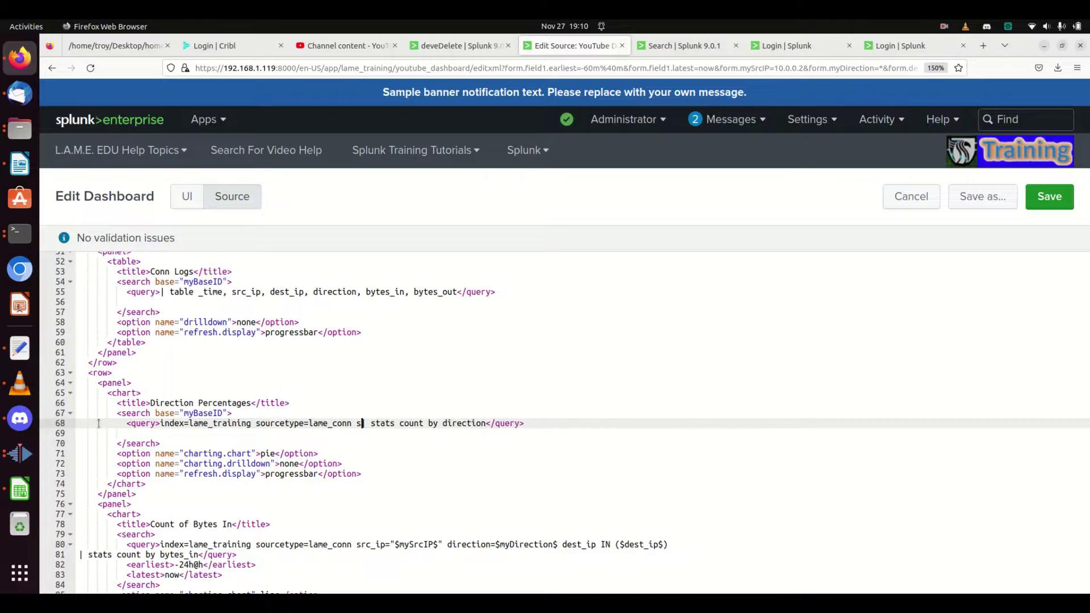
key(BackSpace)
key(BackSpace)
key(BackSpace)
key(BackSpace)
key(BackSpace)
key(BackSpace)
key(BackSpace)
key(BackSpace)
key(BackSpace)
key(BackSpace)
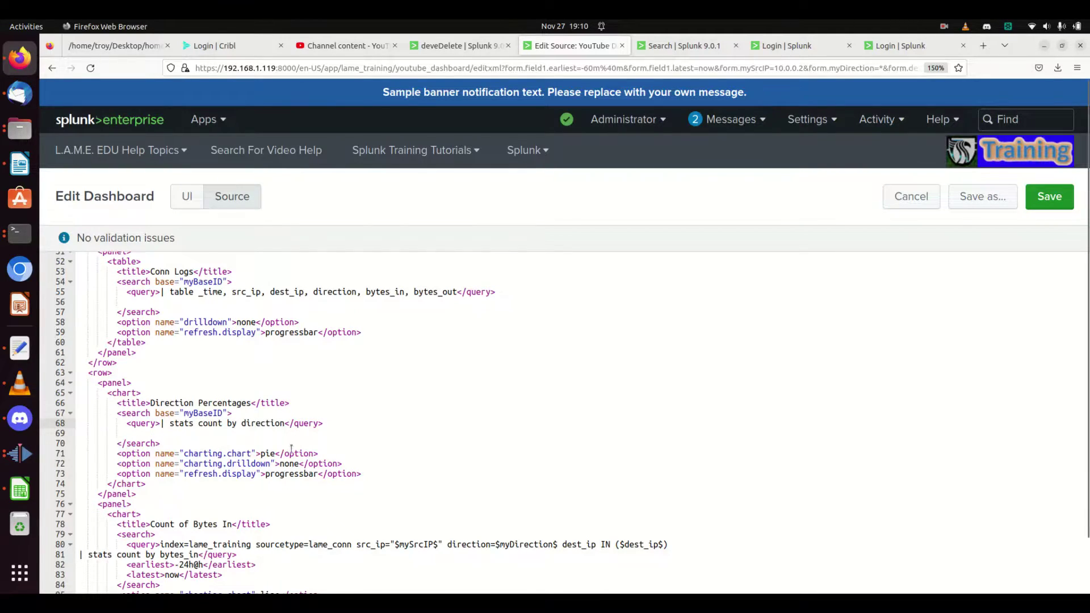
- Check the direction field in the myBaseID search's table command against the Direction Percentages query and save the dashboard source
scroll(291, 448, up, 10)
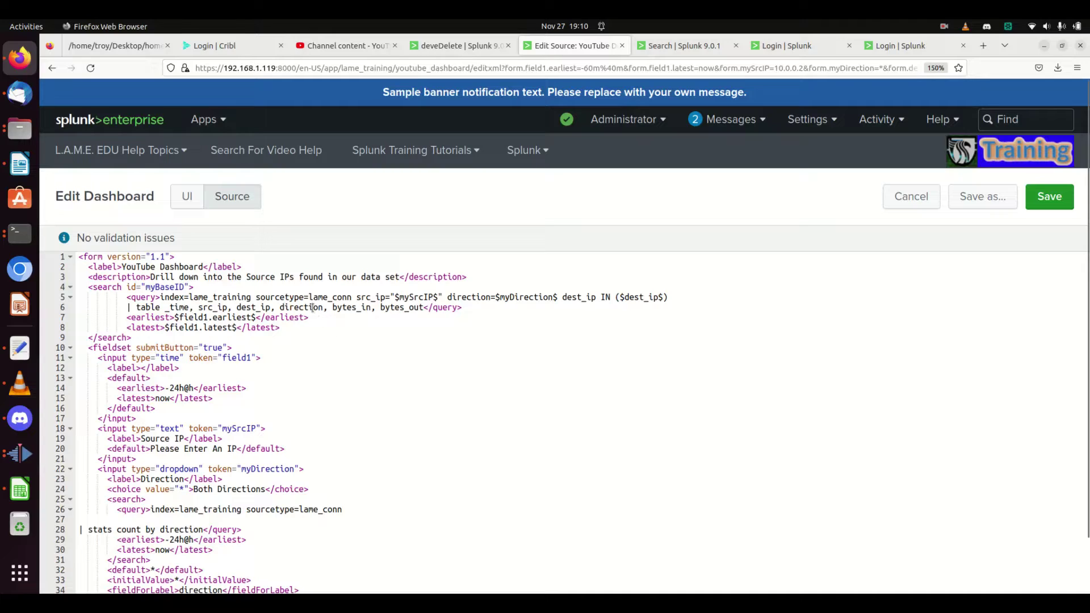
double_click(313, 307)
scroll(337, 442, down, 8)
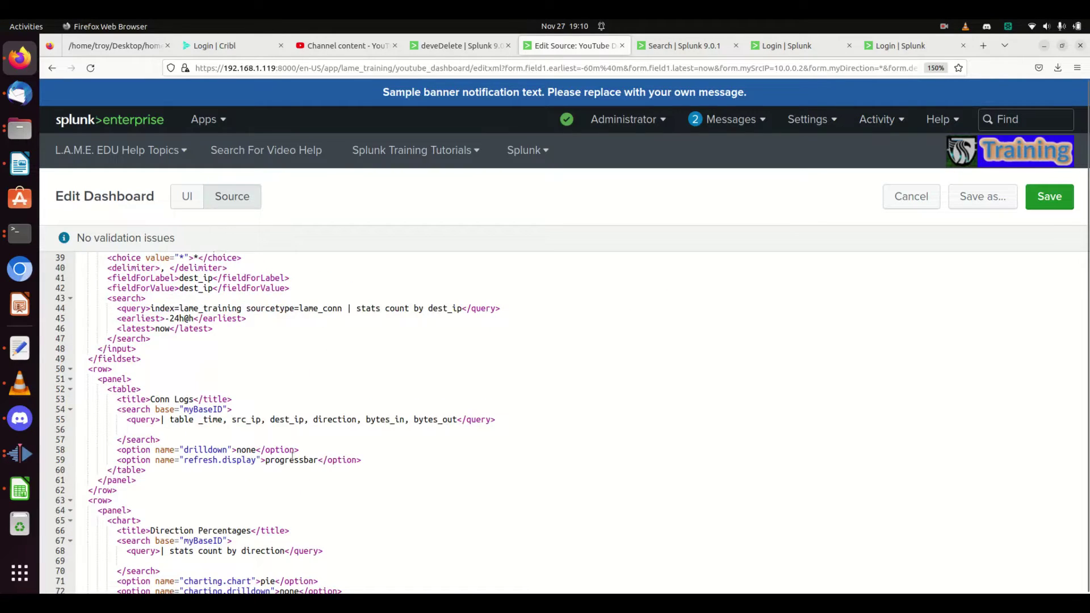
scroll(253, 459, down, 4)
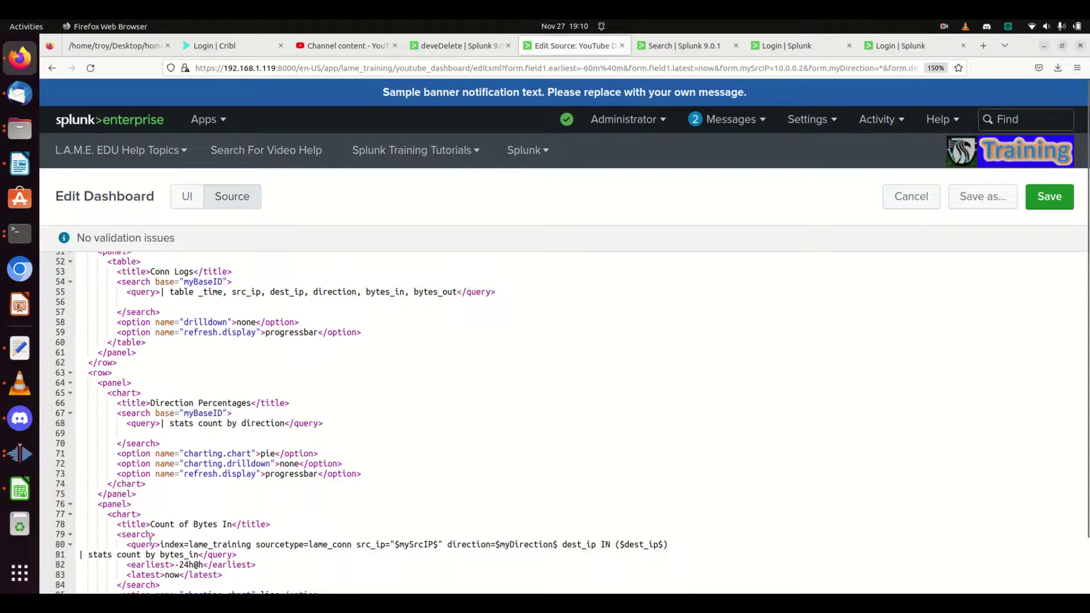
double_click(210, 543)
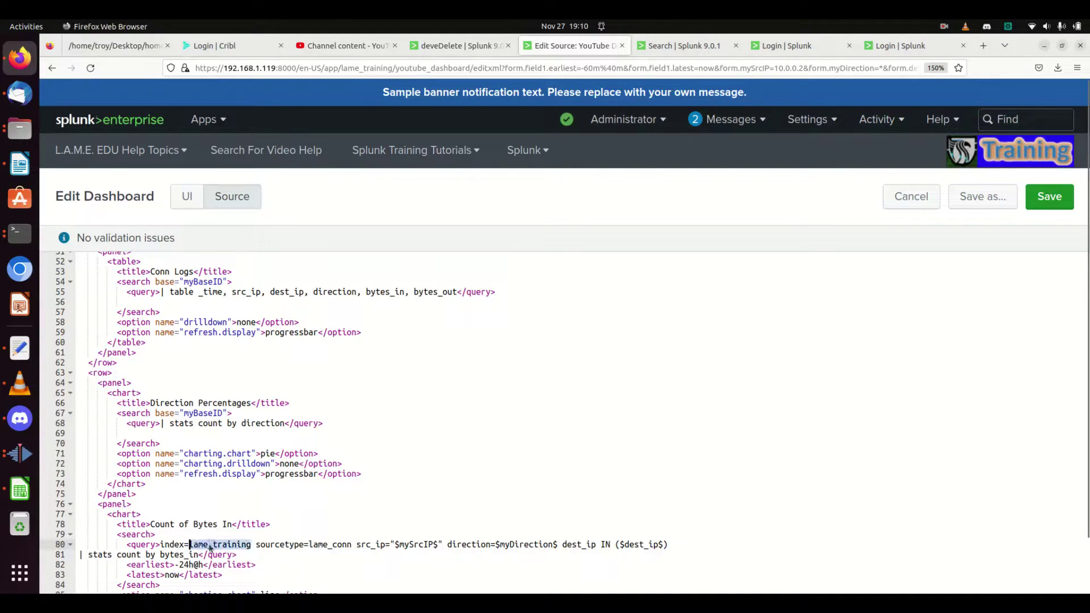
click(1069, 209)
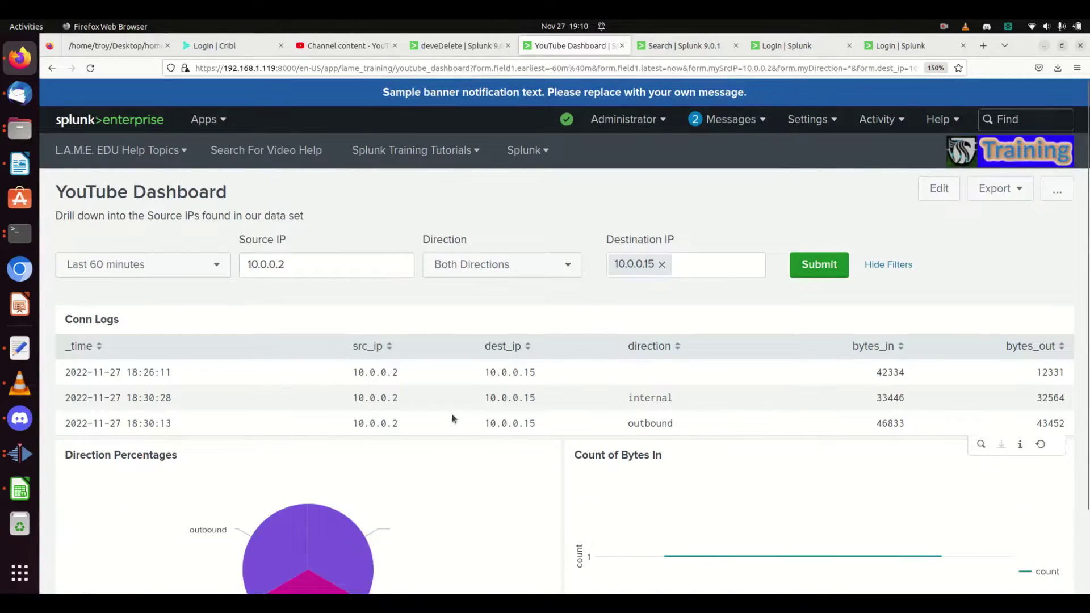
- Review the dashboard's charts, then open the dashboard for editing and inspect the Conn Logs panel's search string without changing it
scroll(423, 464, down, 3)
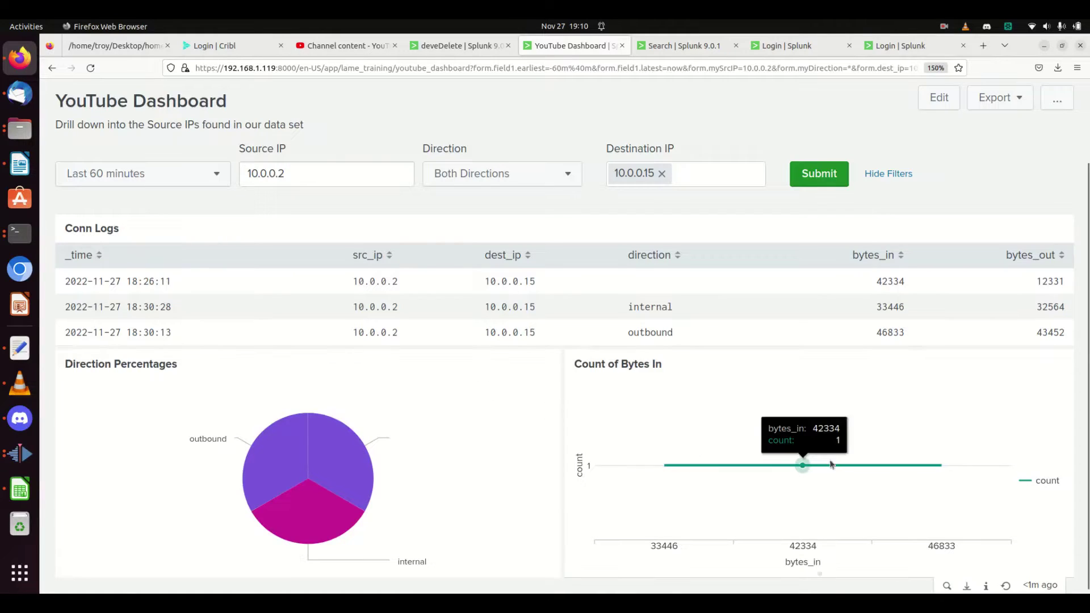
mouse_move(893, 469)
scroll(908, 335, up, 3)
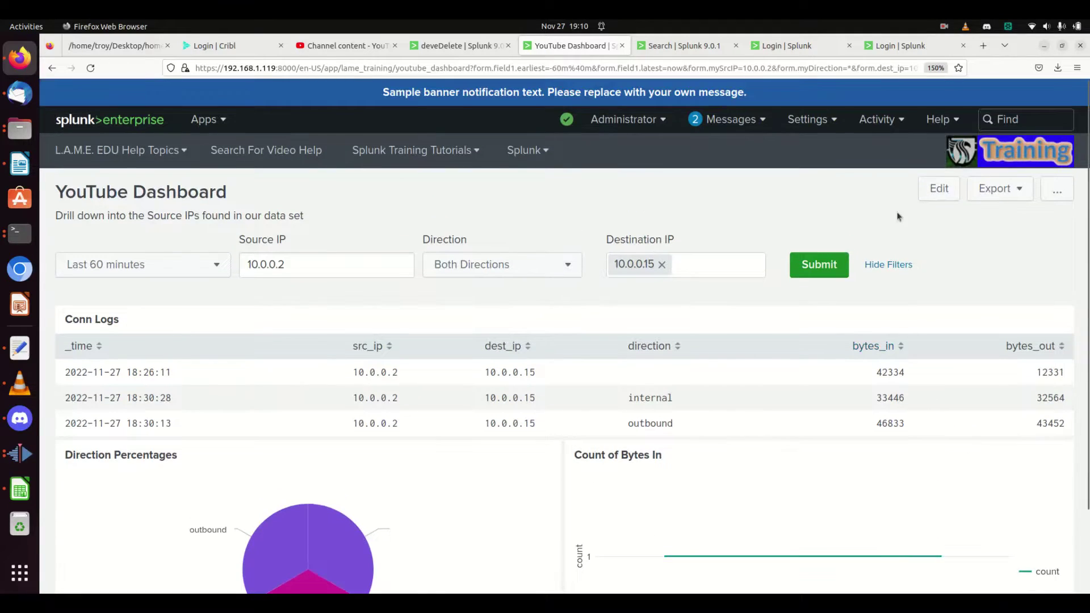
click(928, 198)
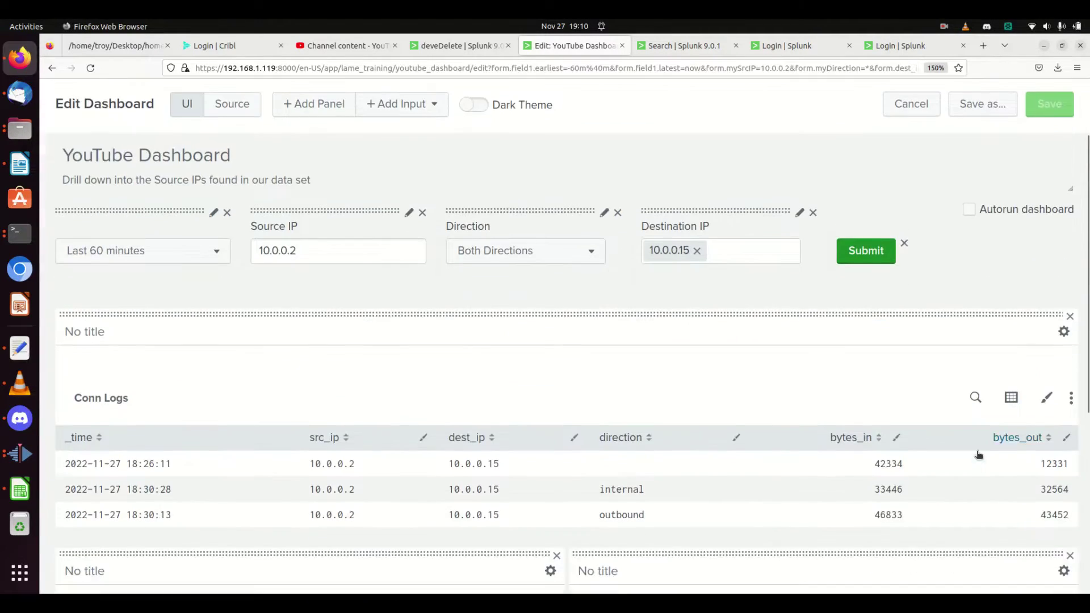
click(972, 399)
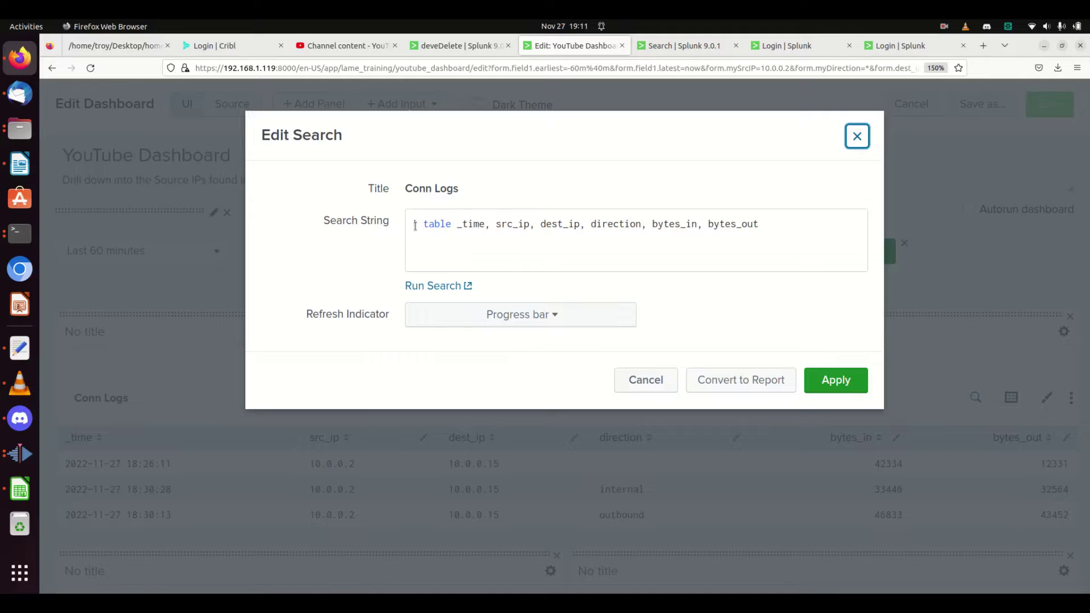
click(655, 381)
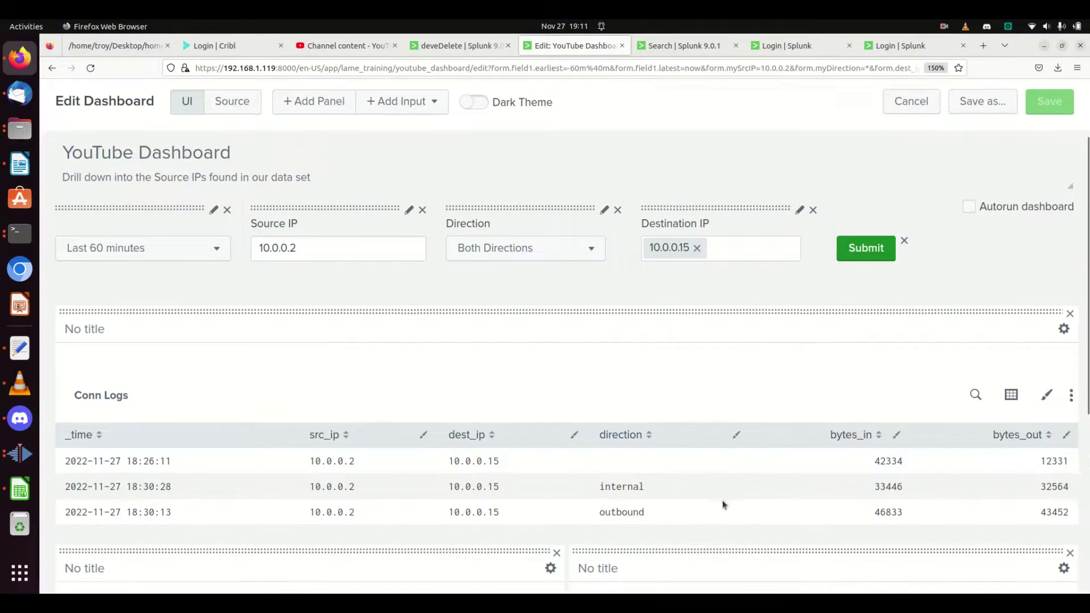
- Reduce the Count of Bytes In panel's search string to "| stats count by bytes_in" and apply it
scroll(721, 501, down, 5)
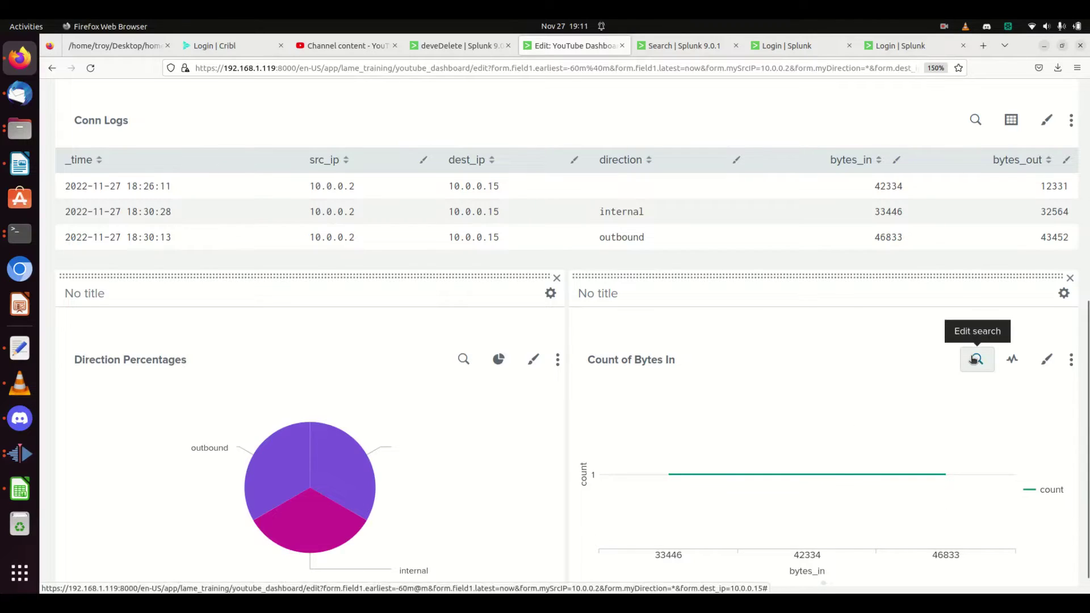
click(977, 359)
drag(642, 241, 374, 198)
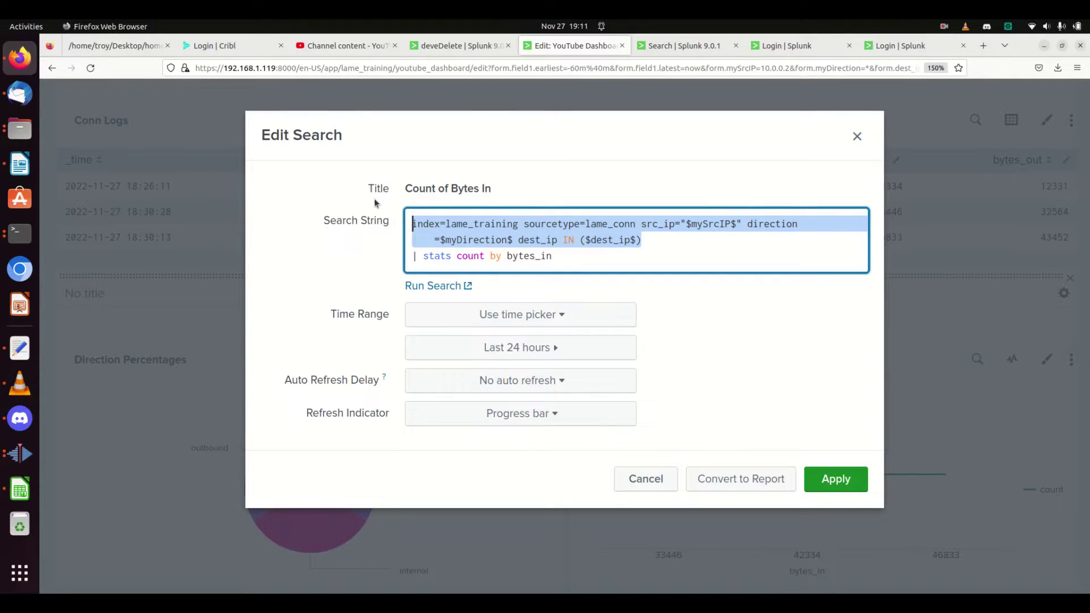
key(Delete)
key(Delete)
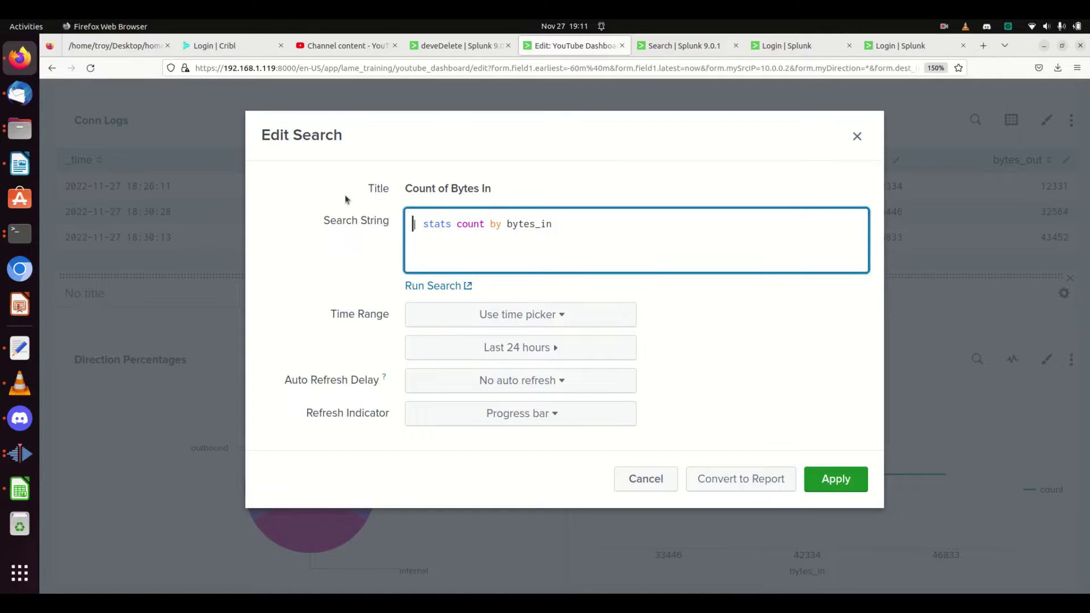
click(828, 489)
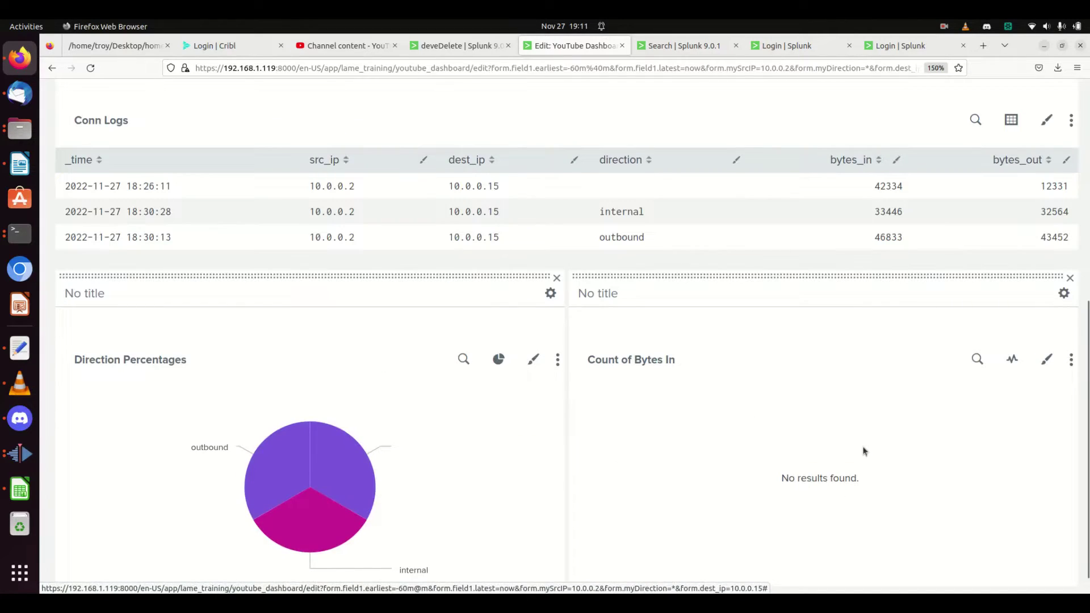
- Add base="myBaseID" to the Count of Bytes In chart's search tag in the dashboard source
scroll(815, 396, up, 5)
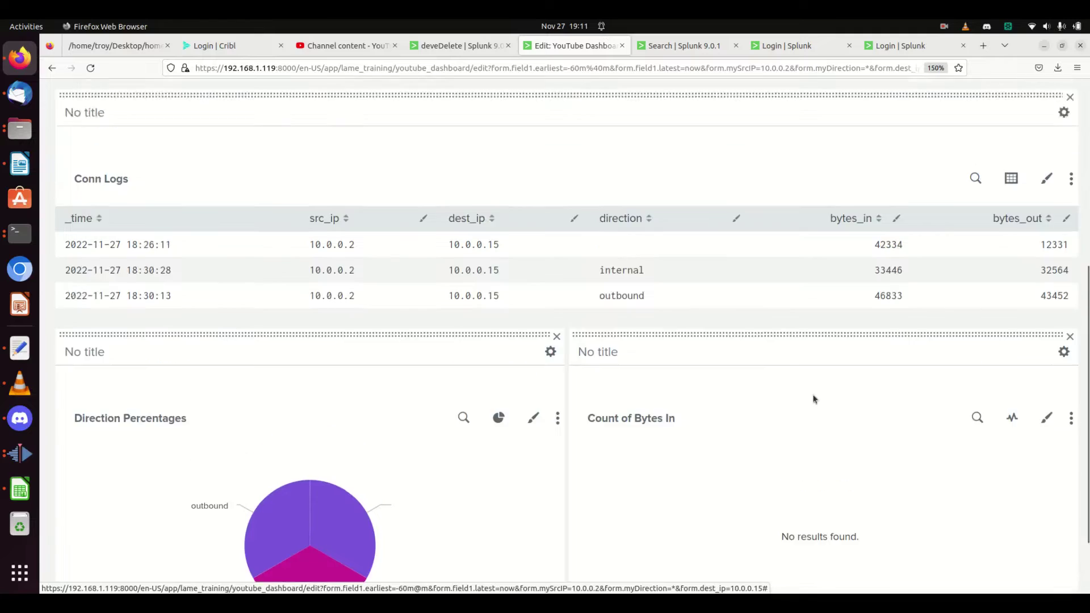
click(216, 198)
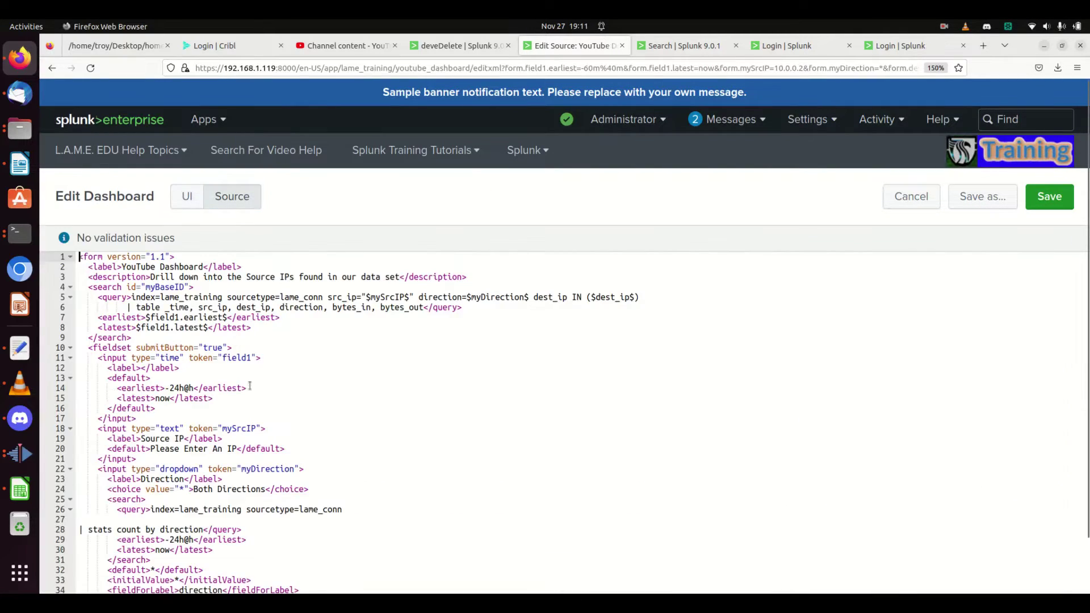
scroll(270, 450, down, 10)
scroll(257, 483, down, 2)
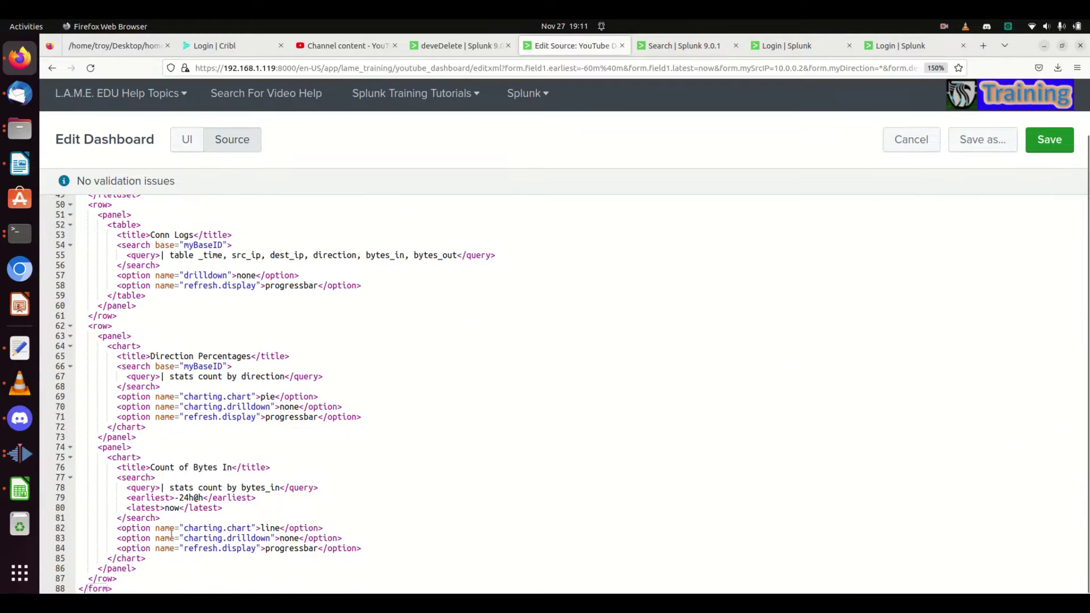
click(149, 477)
text(| sta)
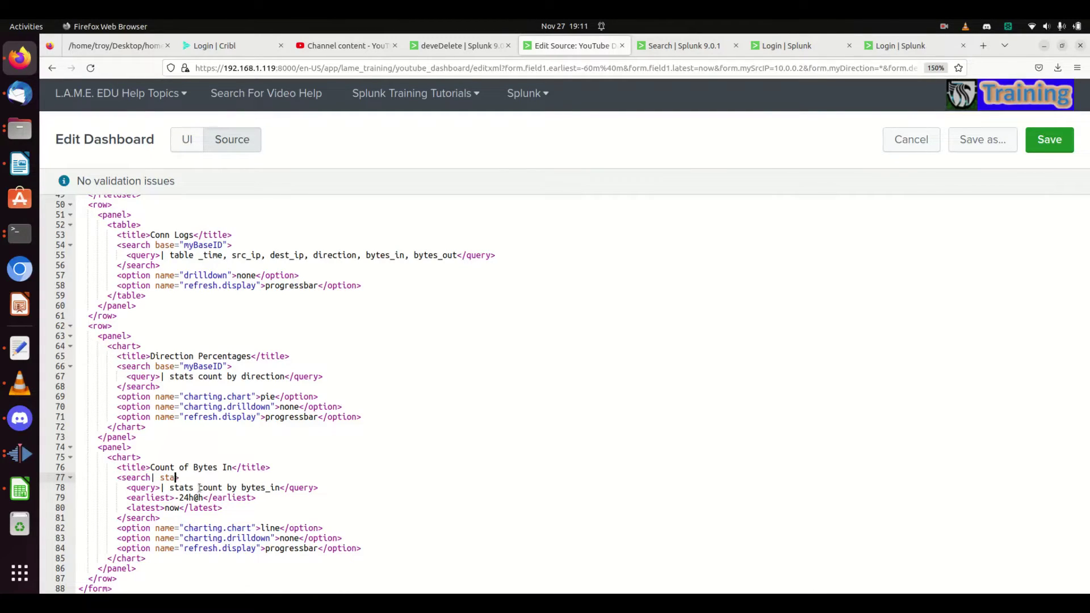
key(BackSpace)
key(BackSpace)
key(BackSpace)
text(base="m)
text(yBaseID)
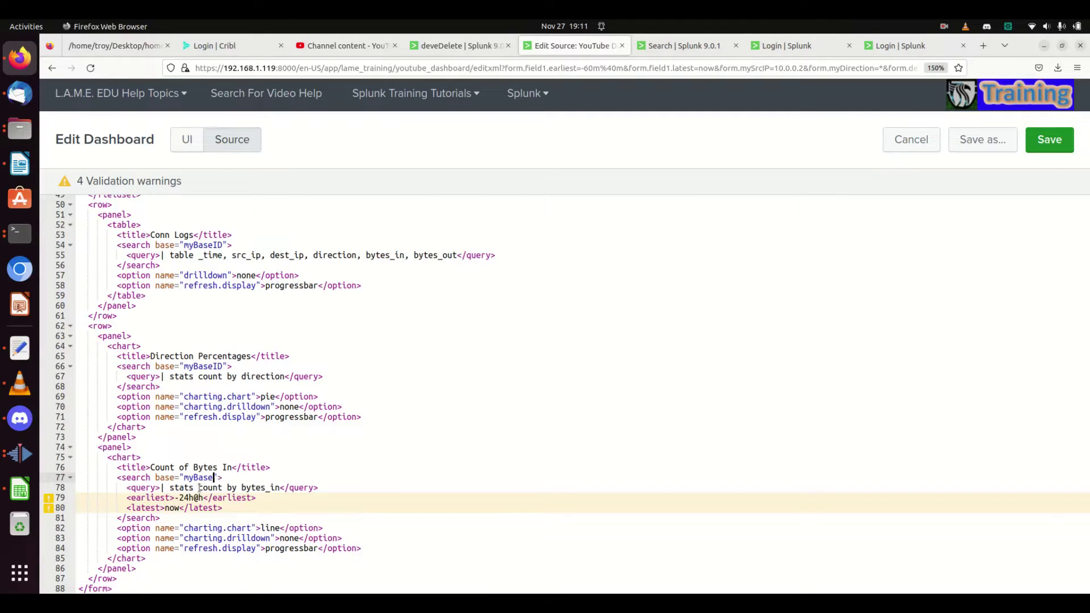
- Delete the earliest and latest time elements from the Count of Bytes In search and save the dashboard
key(Down)
key(Down)
key(Down)
key(BackSpace)
key(BackSpace)
key(BackSpace)
key(BackSpace)
key(BackSpace)
key(BackSpace)
key(BackSpace)
key(BackSpace)
key(BackSpace)
key(BackSpace)
key(BackSpace)
key(BackSpace)
key(BackSpace)
key(BackSpace)
key(BackSpace)
key(BackSpace)
key(BackSpace)
key(BackSpace)
key(BackSpace)
key(BackSpace)
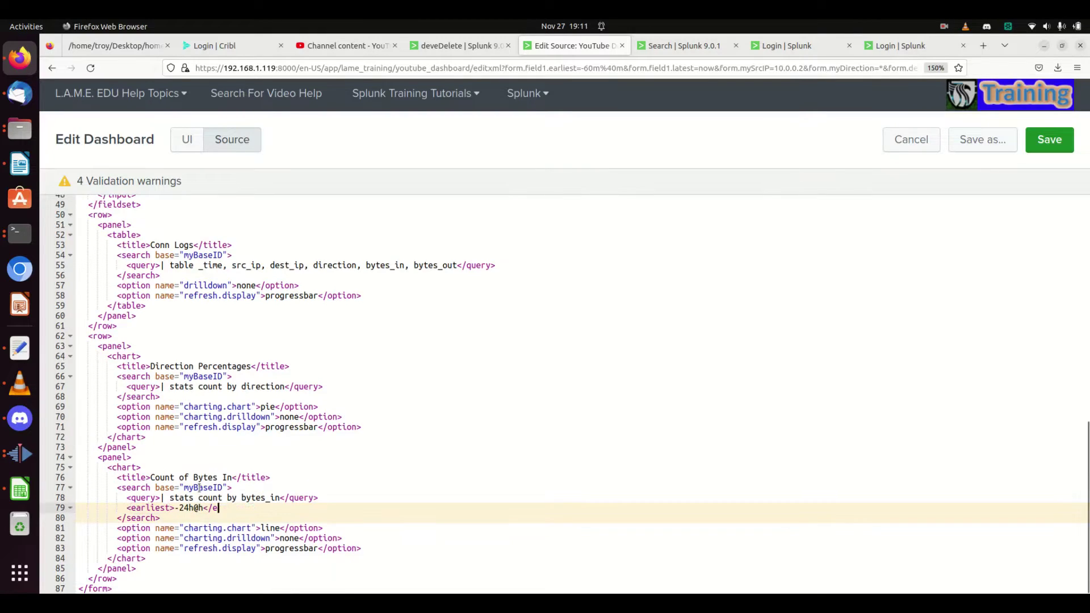
key(BackSpace)
key(BackSpace)
key(BackSpace)
key(BackSpace)
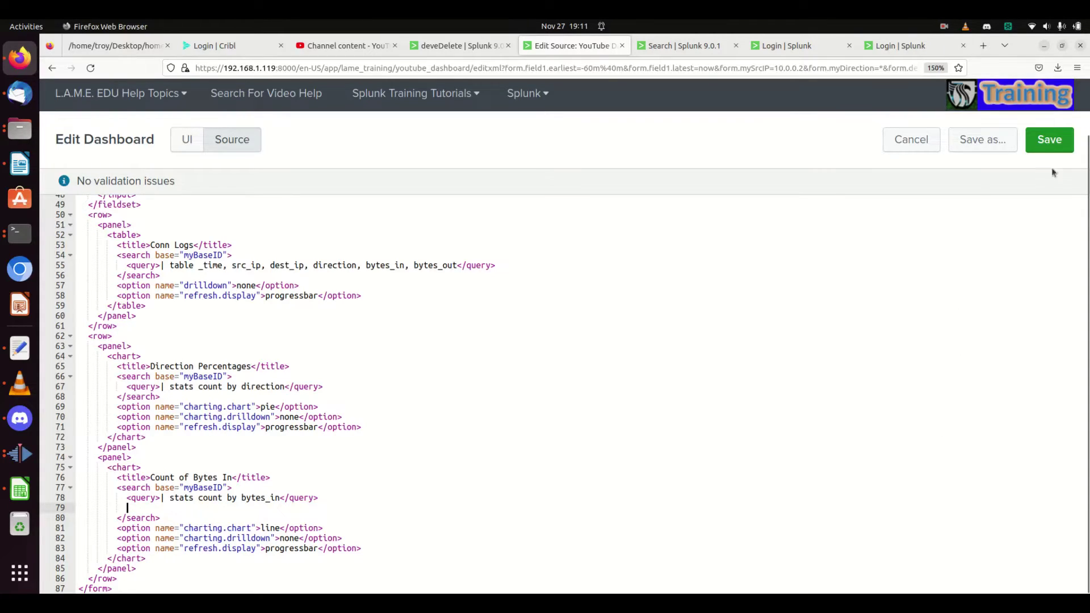
click(1050, 140)
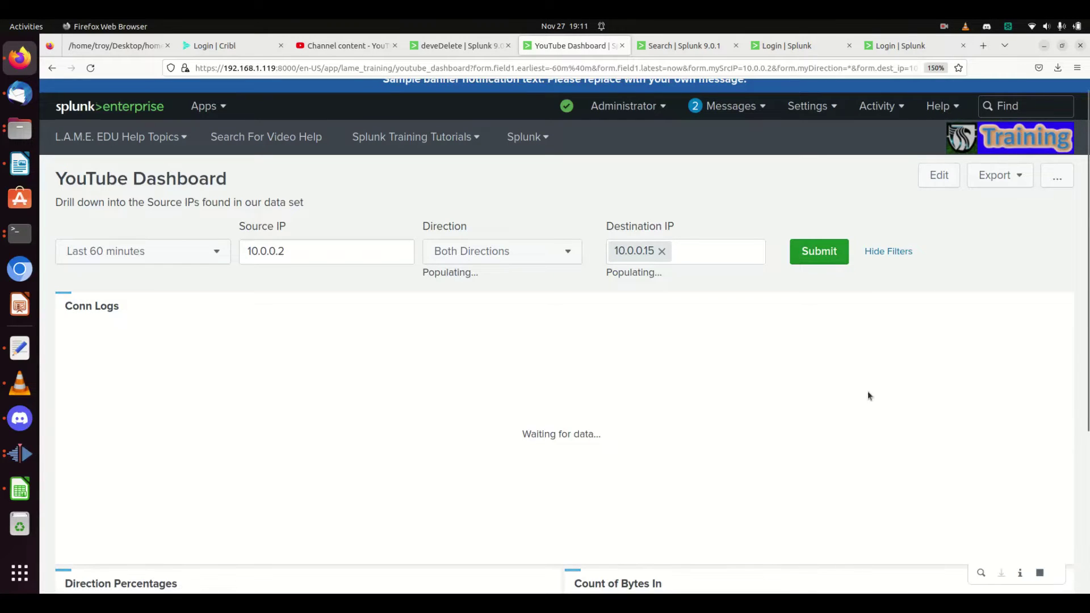
- Reset the Destination IP filter to *, submit it and review the Conn Logs table and both charts
scroll(874, 428, down, 4)
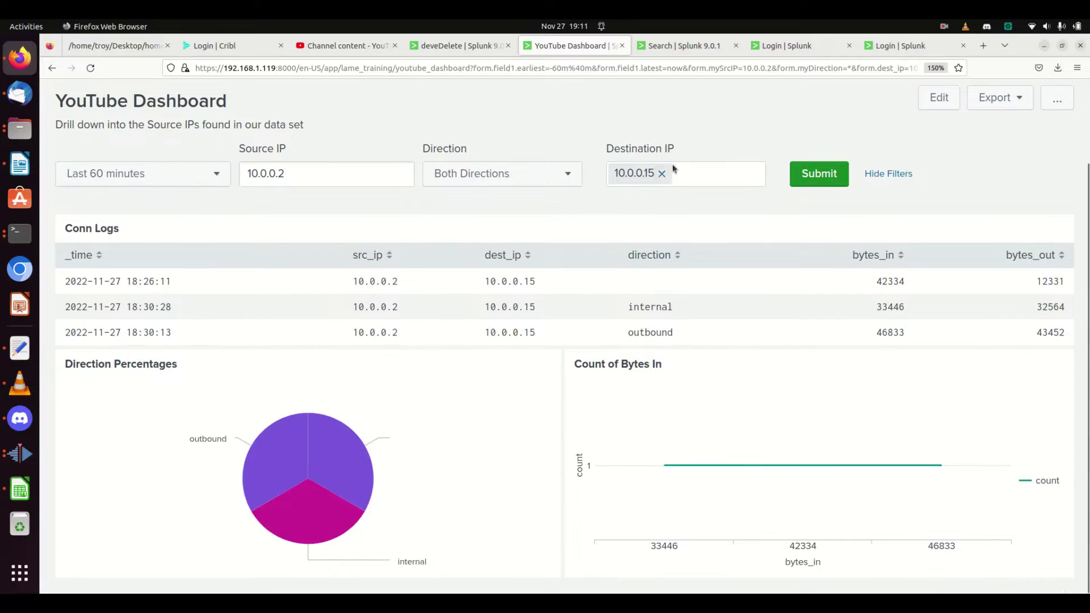
click(661, 170)
click(662, 203)
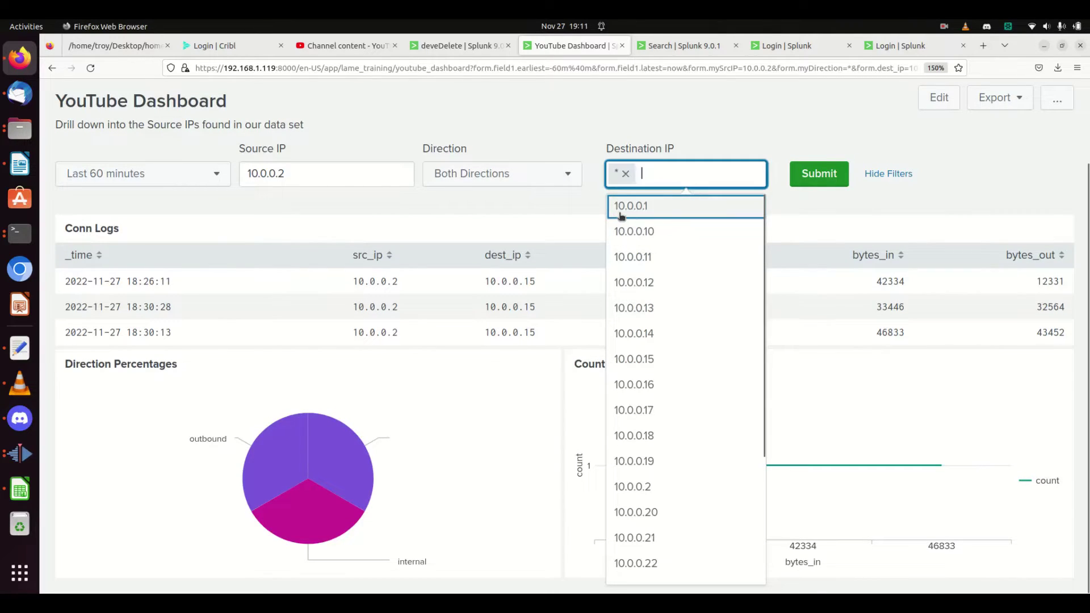
click(816, 175)
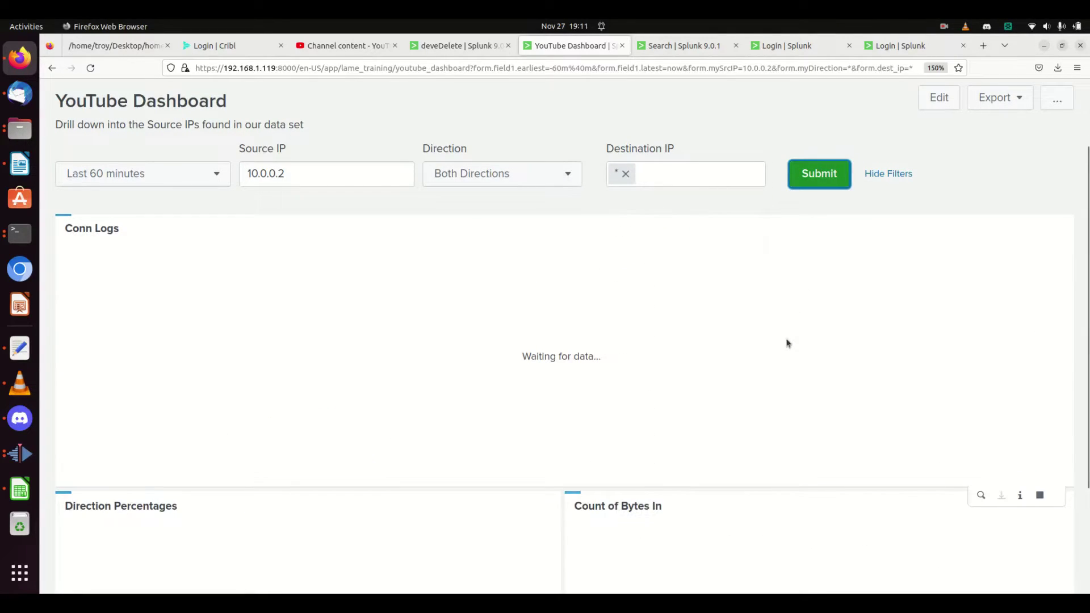
scroll(876, 373, down, 3)
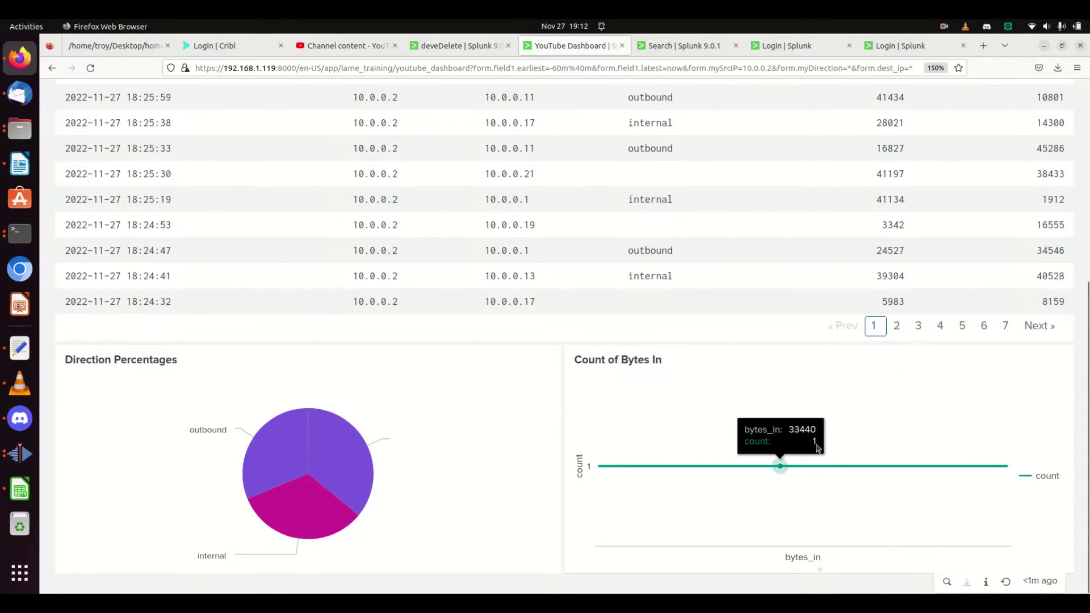
scroll(816, 448, up, 3)
scroll(836, 441, down, 2)
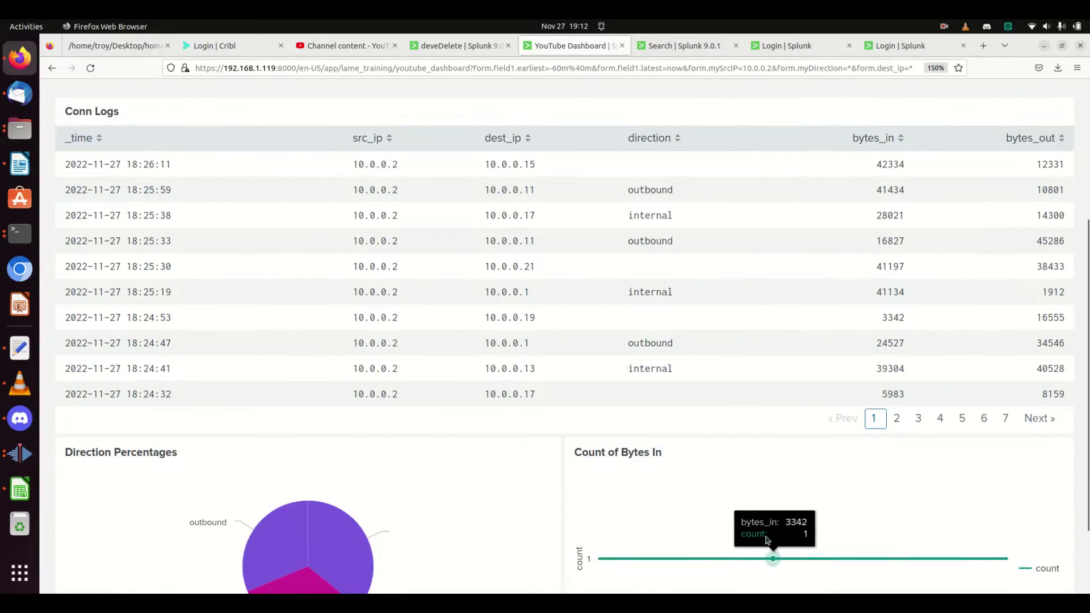
scroll(700, 562, down, 3)
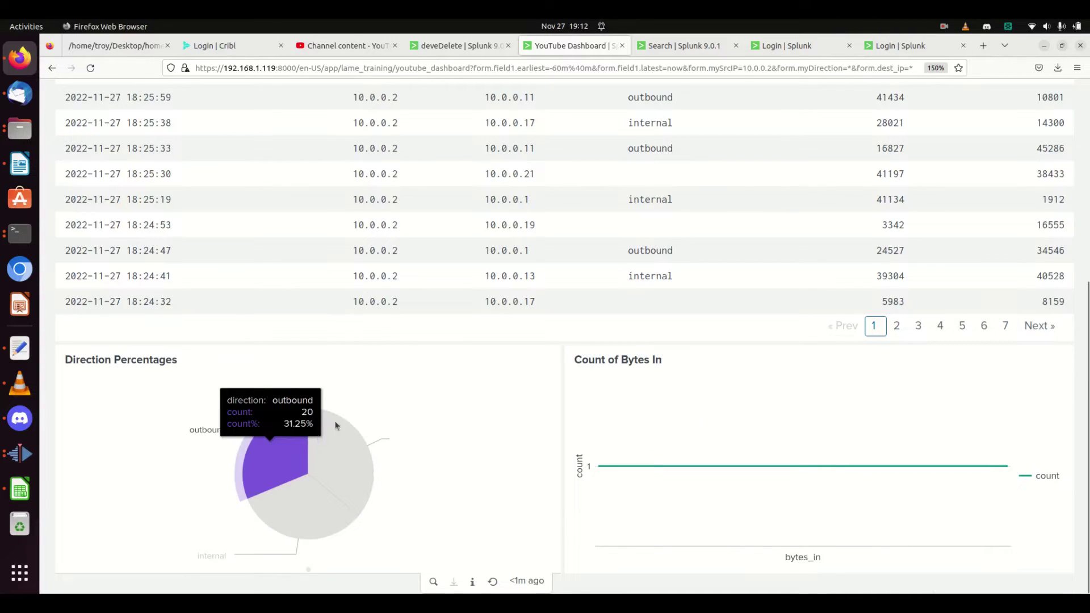
- Set the Source IP filter to * and submit the dashboard filters
scroll(363, 408, up, 5)
click(332, 267)
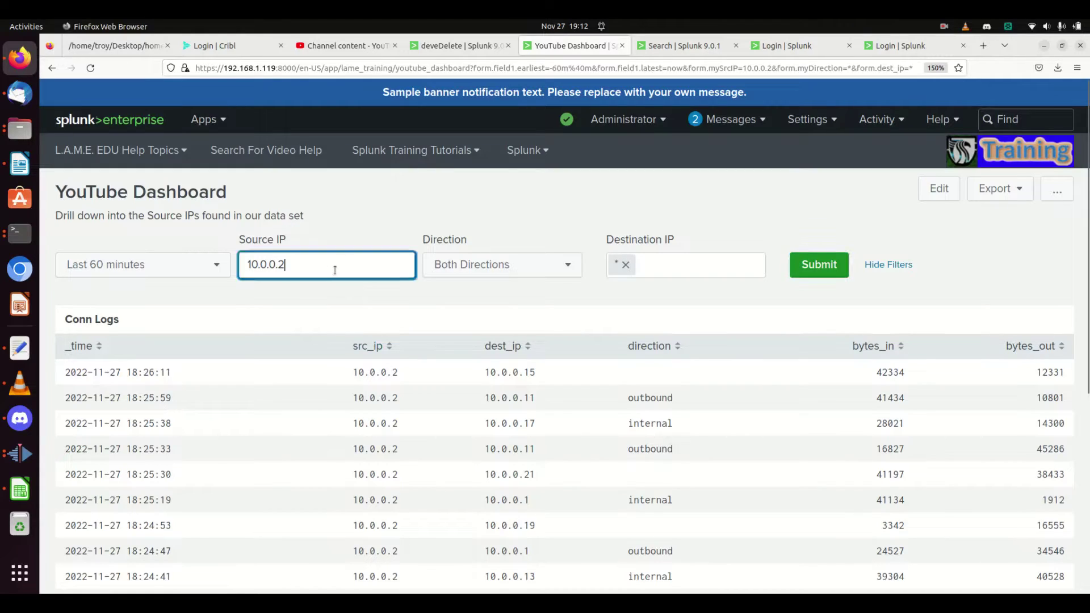
double_click(333, 266)
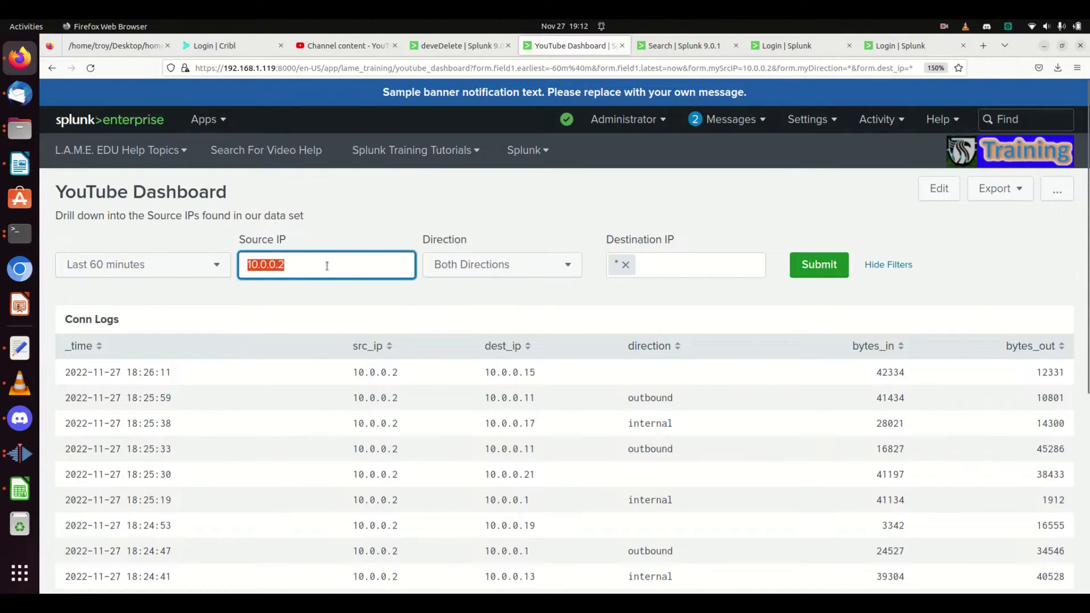
text(&)
key(BackSpace)
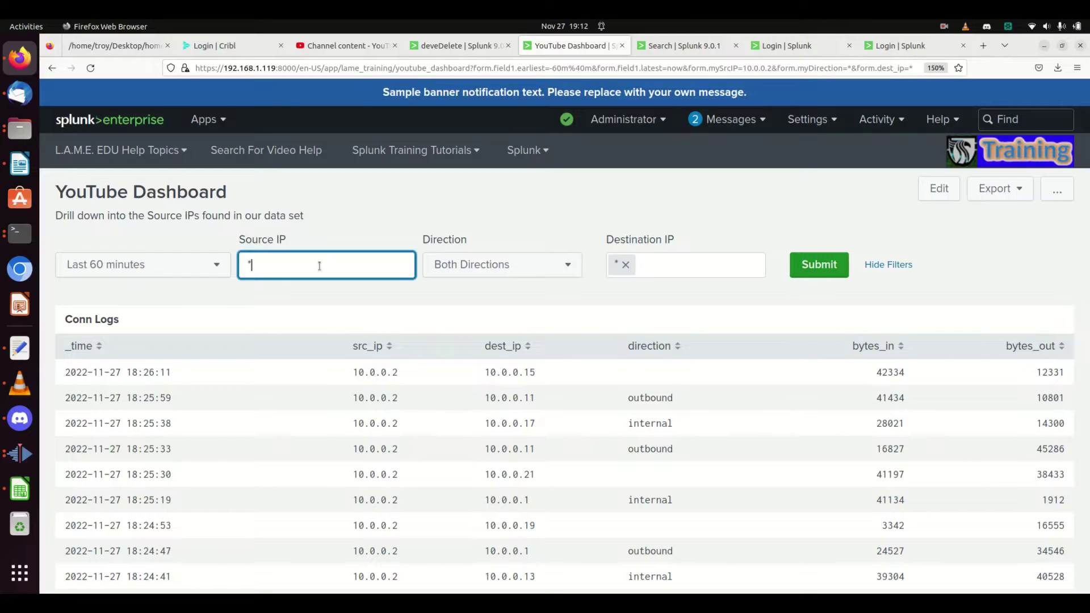
click(802, 263)
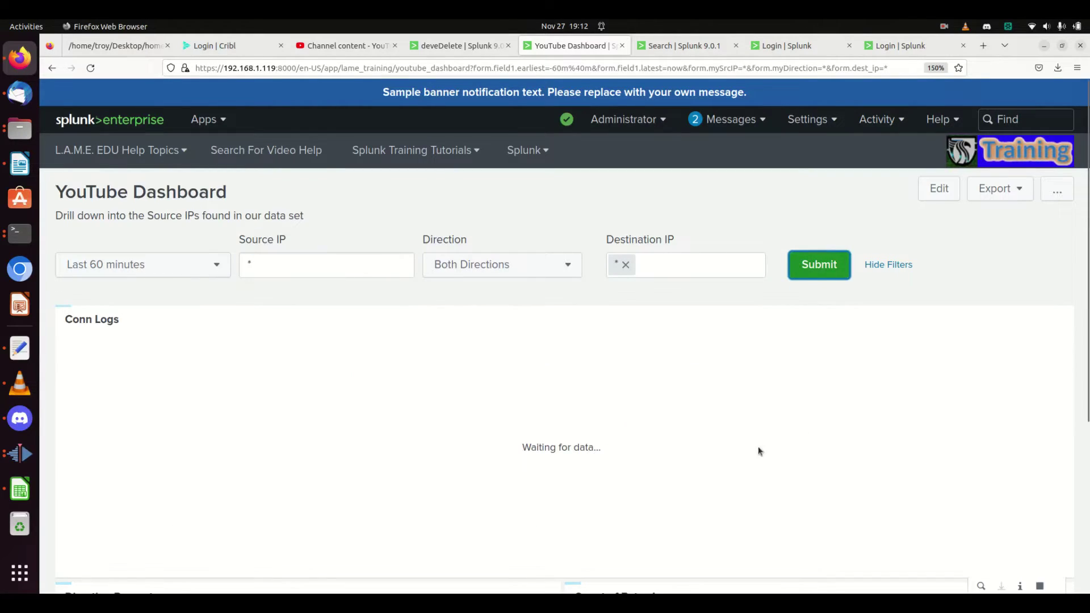
- Review the Conn Logs table and the Direction Percentages and Count of Bytes In charts with the wildcard filters applied
scroll(772, 508, down, 5)
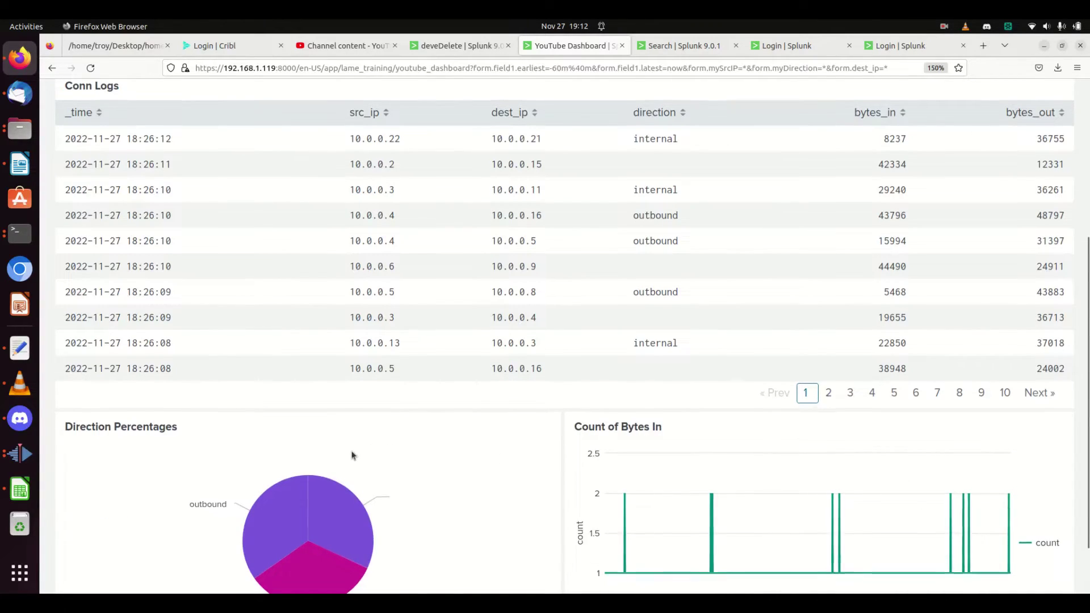
scroll(341, 448, down, 2)
scroll(443, 422, up, 10)
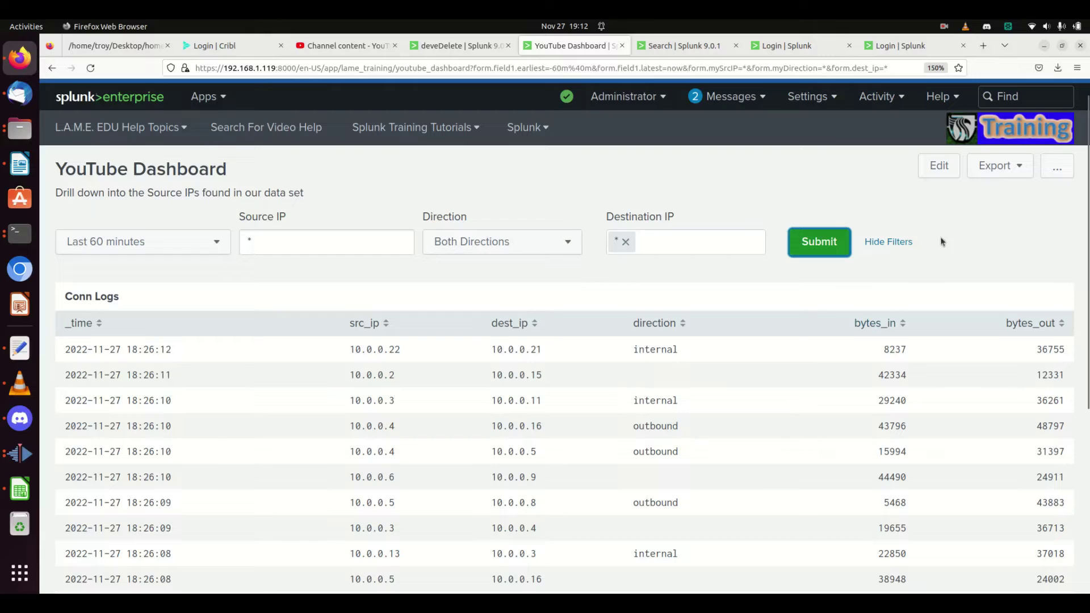
- Open the dashboard's source for editing and examine the base search and the queries behind the Direction and Destination IP inputs
click(940, 170)
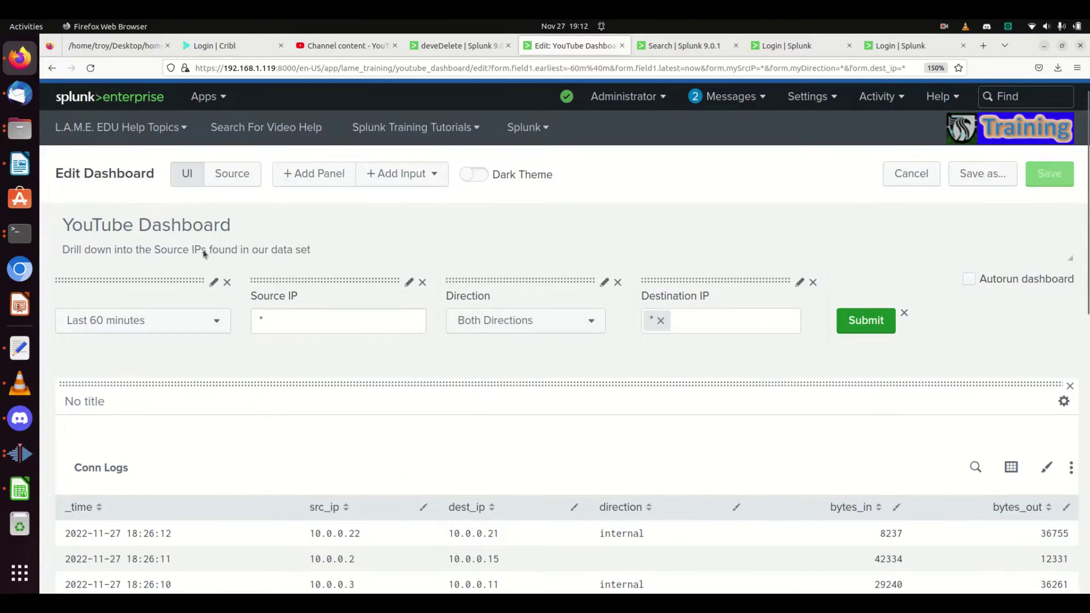
click(231, 173)
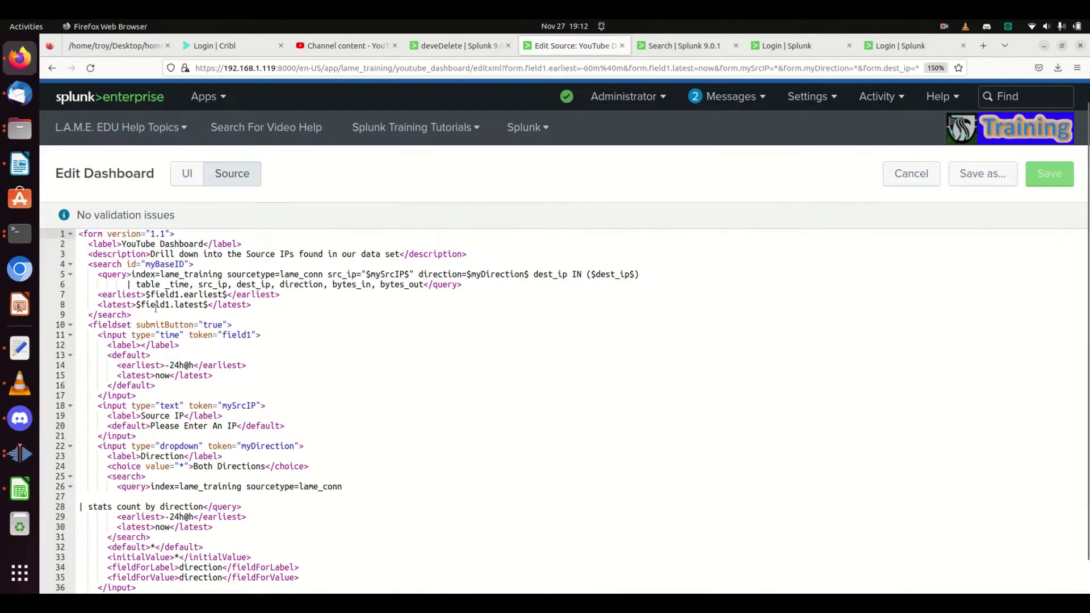
scroll(229, 452, down, 6)
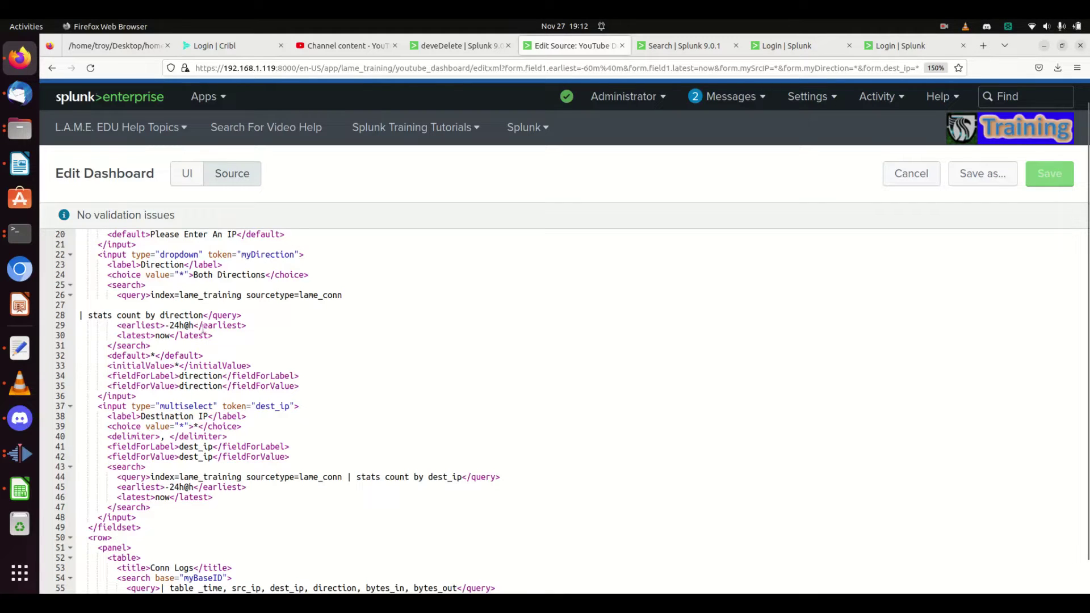
scroll(203, 328, up, 6)
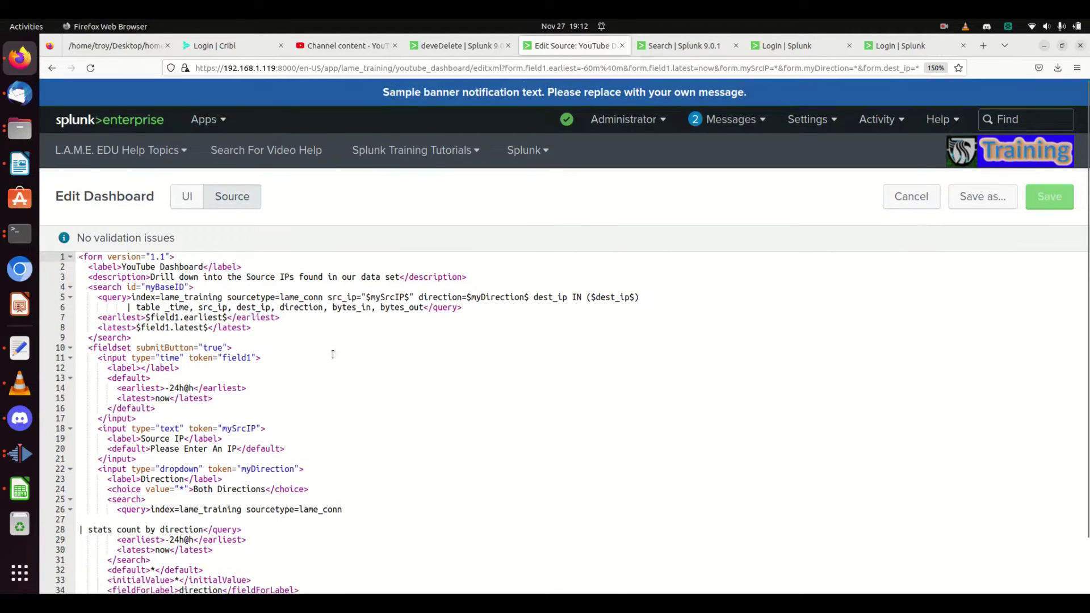
click(325, 297)
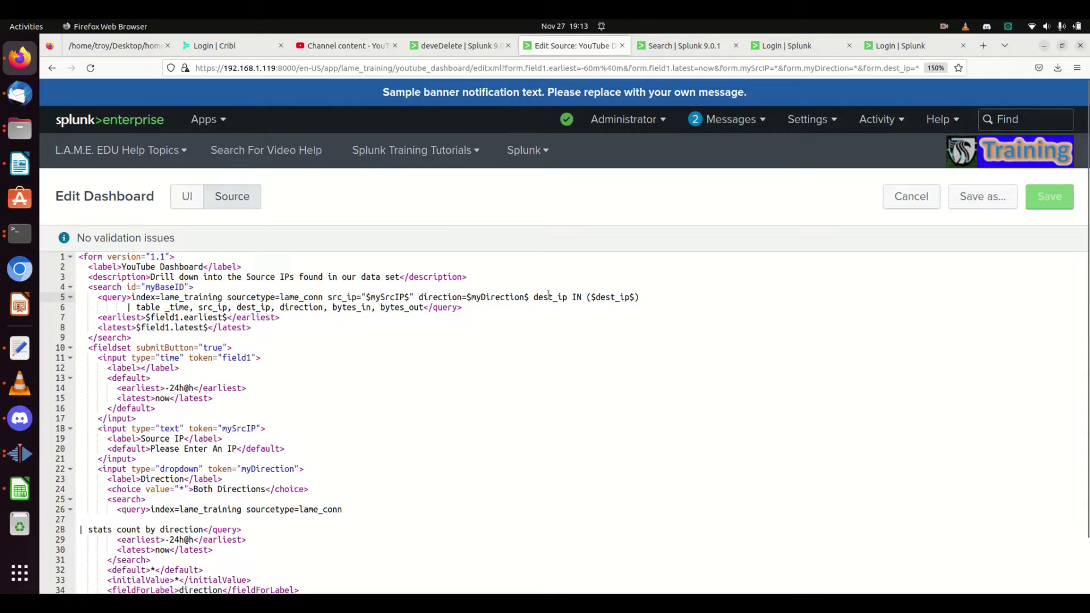
scroll(297, 502, down, 6)
scroll(267, 369, up, 3)
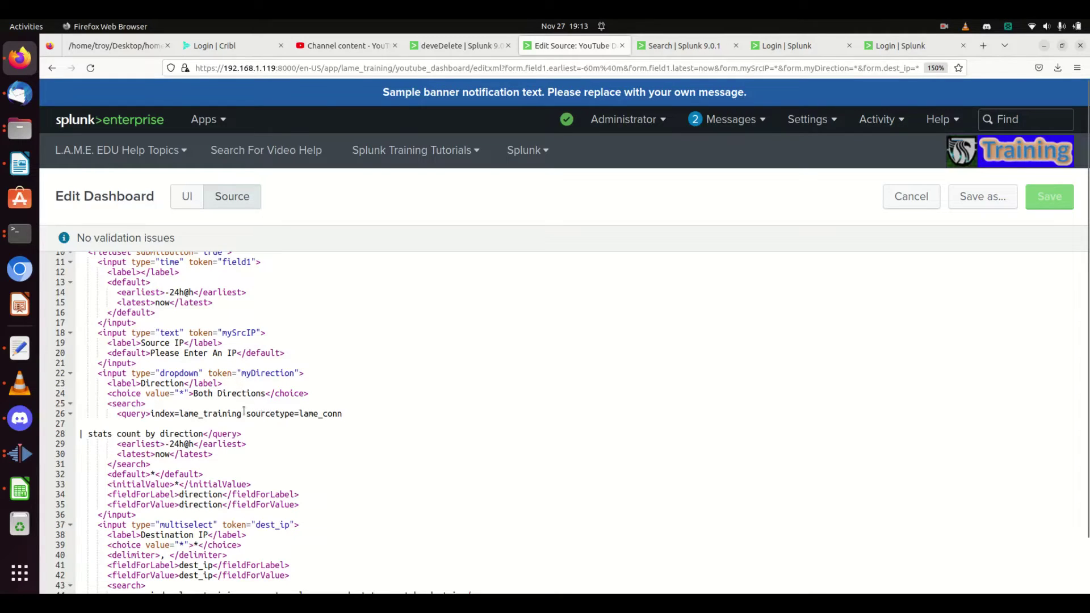
scroll(203, 404, up, 3)
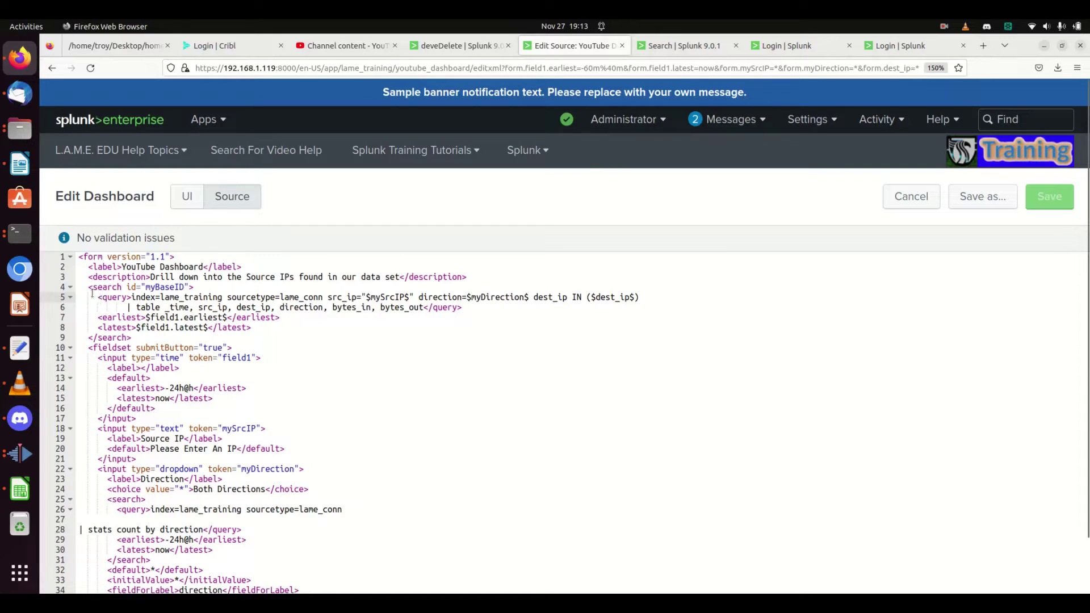
- Copy the whole myBaseID search block and paste a duplicate directly below its closing search tag
drag(88, 287, 144, 338)
key(ctrl+c)
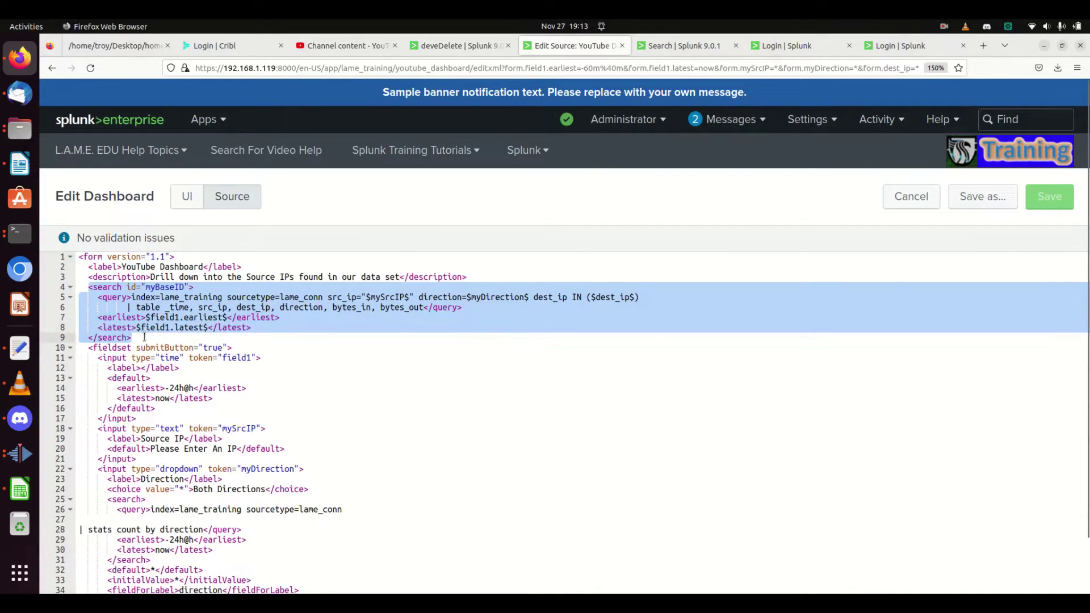
click(164, 351)
scroll(261, 442, down, 5)
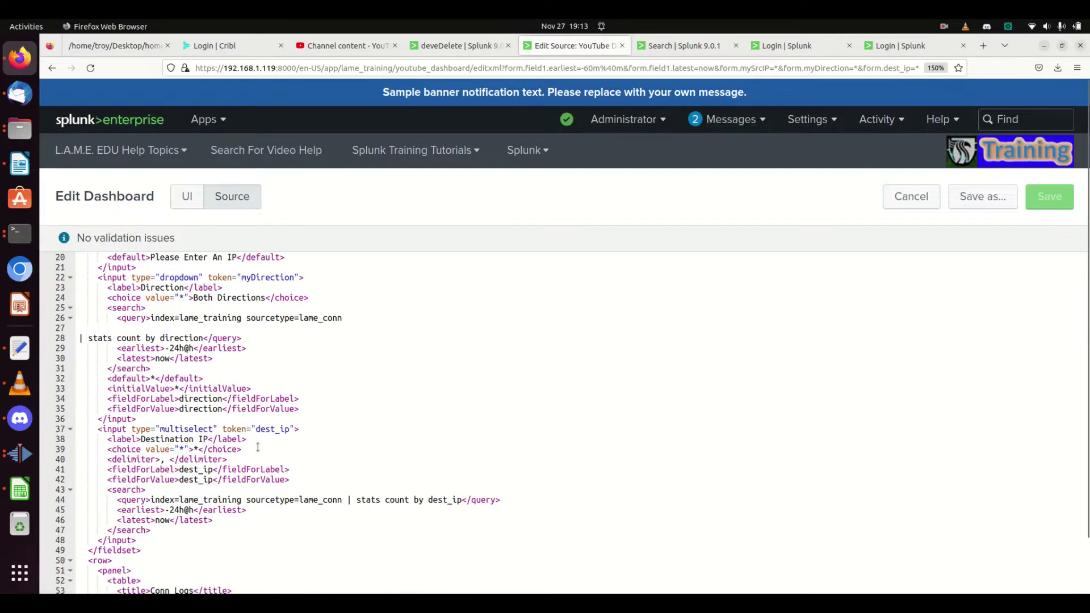
scroll(224, 369, up, 3)
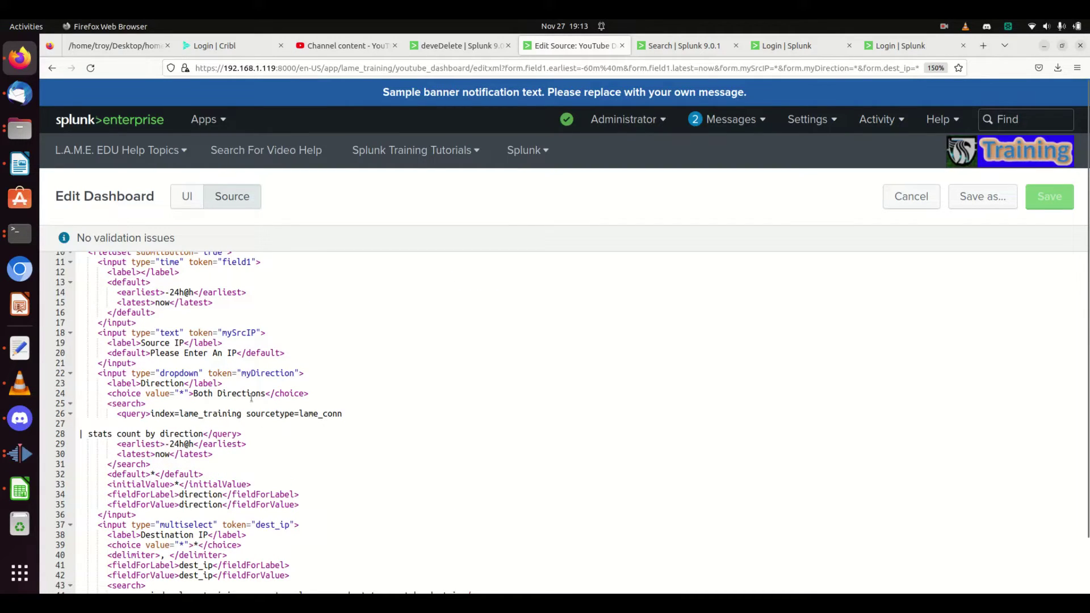
scroll(251, 397, up, 3)
scroll(244, 402, down, 9)
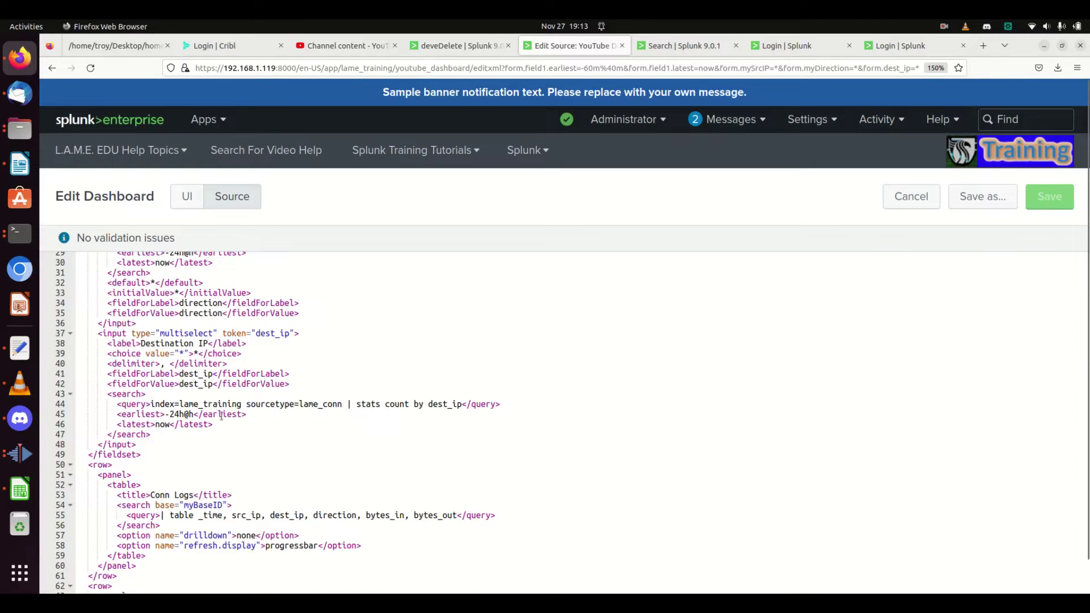
scroll(407, 407, up, 9)
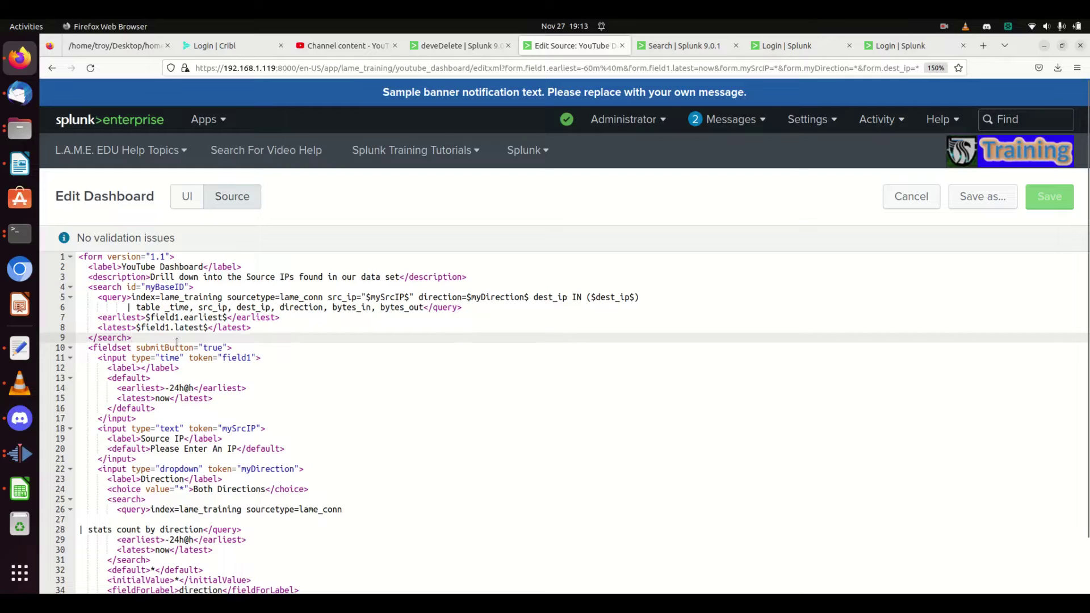
key(Return)
key(ctrl+v)
- Rename the duplicated search block's id to myDropdownID
key(Up)
key(Up)
key(Up)
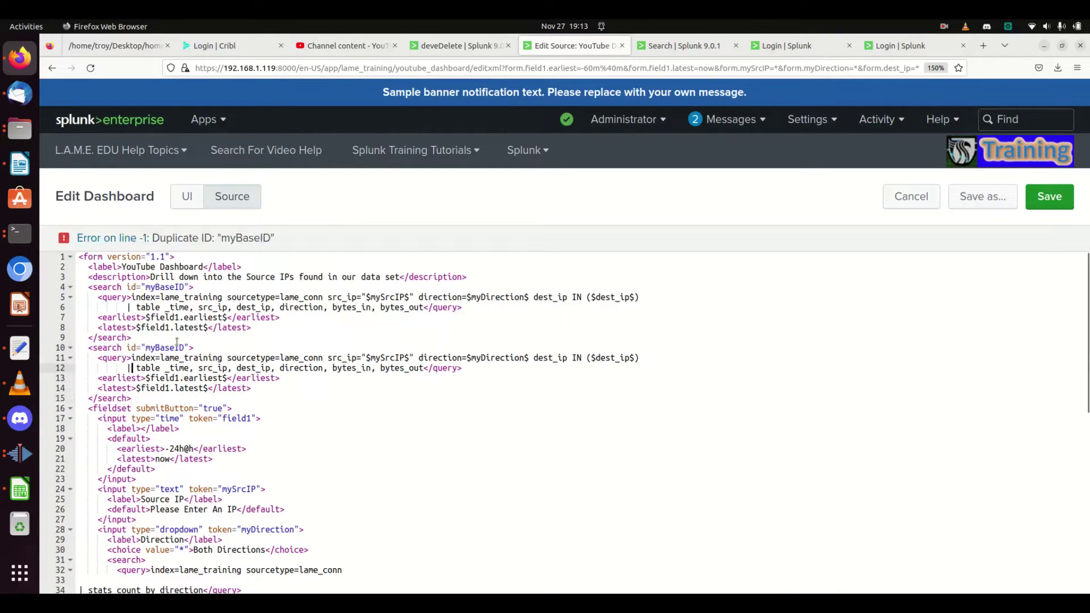
key(Up)
key(Up)
key(Right)
key(Right)
key(Right)
key(Right)
key(Right)
key(Right)
key(Right)
key(Right)
key(Right)
key(Right)
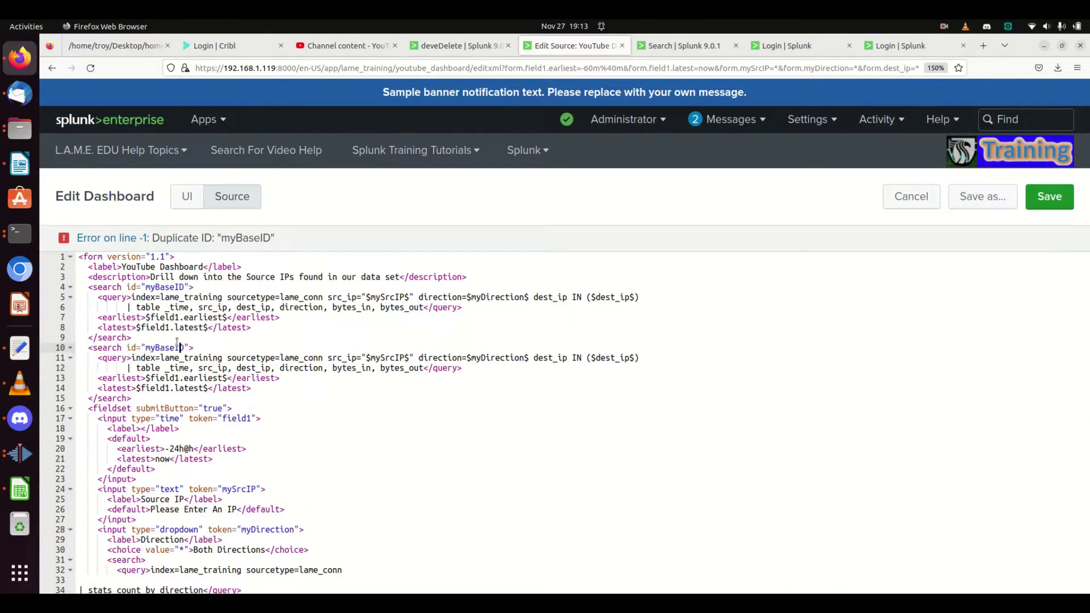
key(BackSpace)
key(BackSpace)
key(BackSpace)
key(BackSpace)
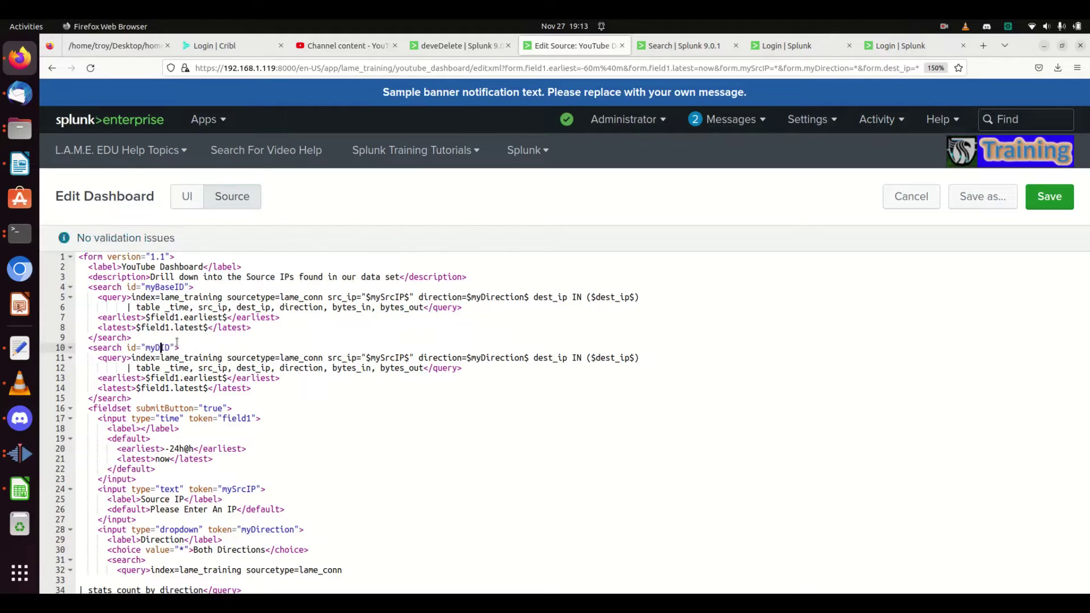
text(Dropdown)
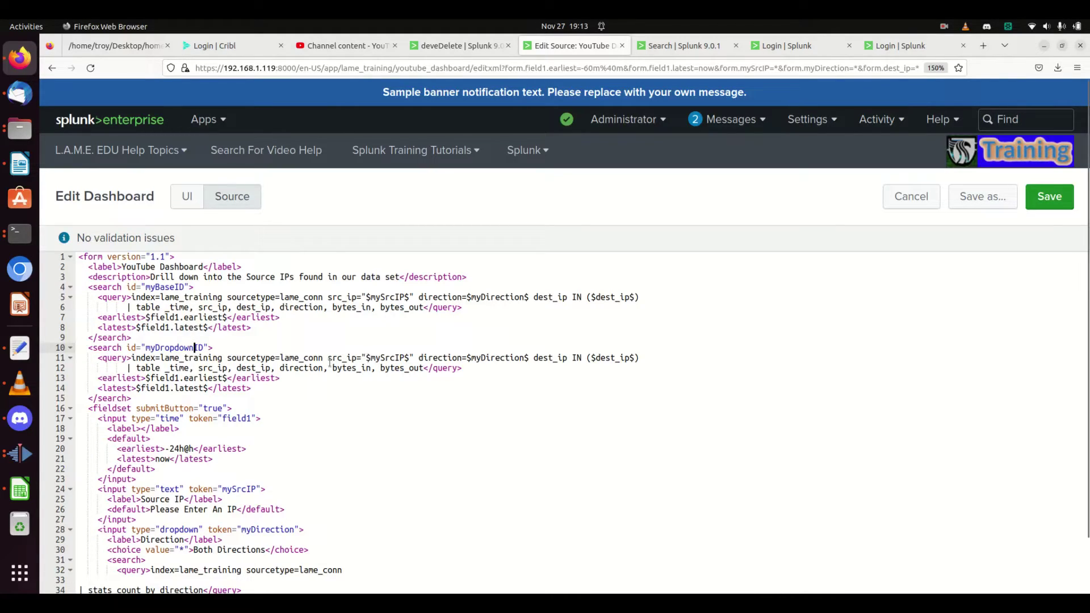
- Replace the filters and table command in the myDropdownID query with | table direction, dest_ip after sourcetype=lame_conn
drag(328, 358, 443, 365)
key(Delete)
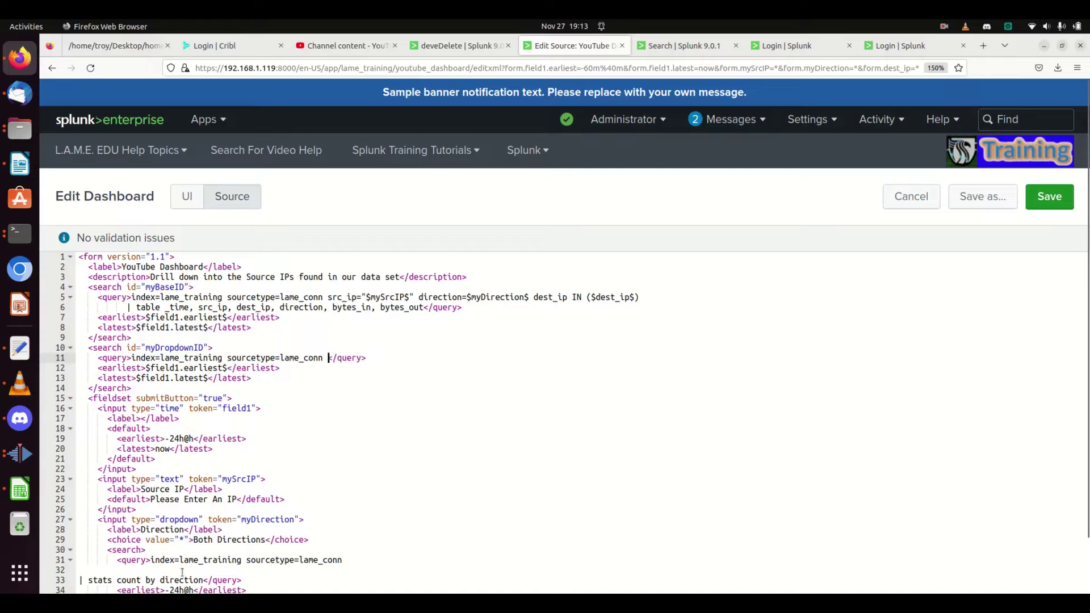
scroll(181, 571, down, 6)
scroll(433, 525, up, 6)
text(| table di)
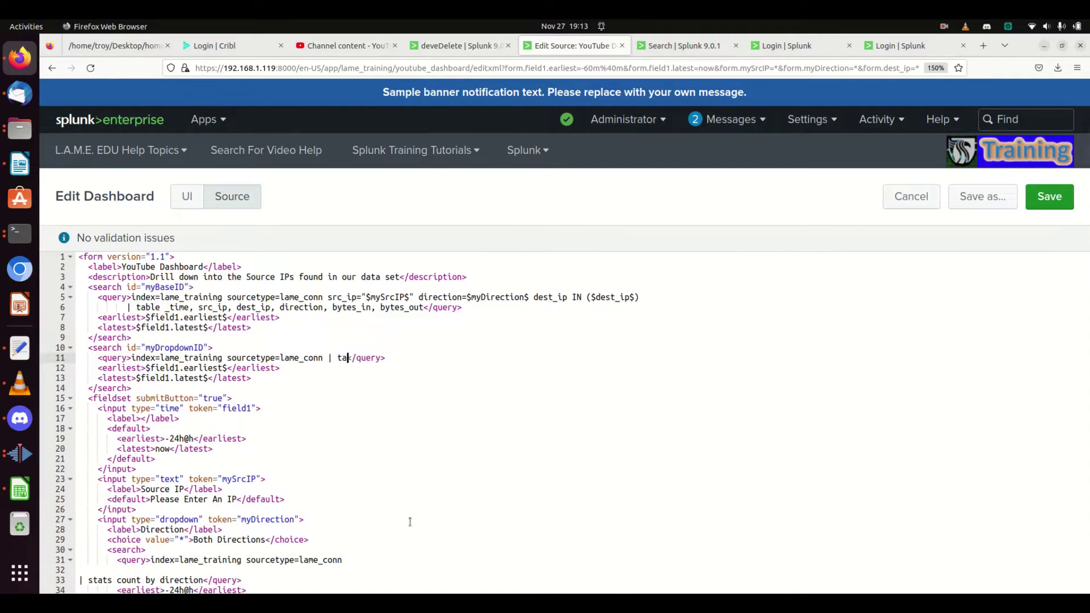
text(rection, dest_ip)
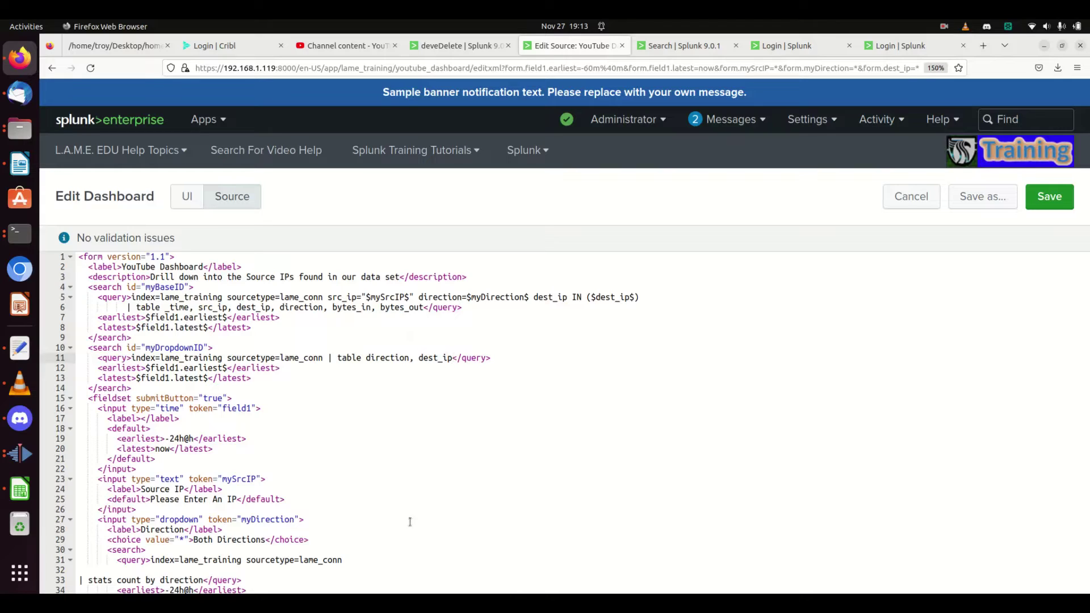
- Add base="myDropdownID" to the search tag of the Direction dropdown input
scroll(168, 500, down, 4)
scroll(197, 477, up, 4)
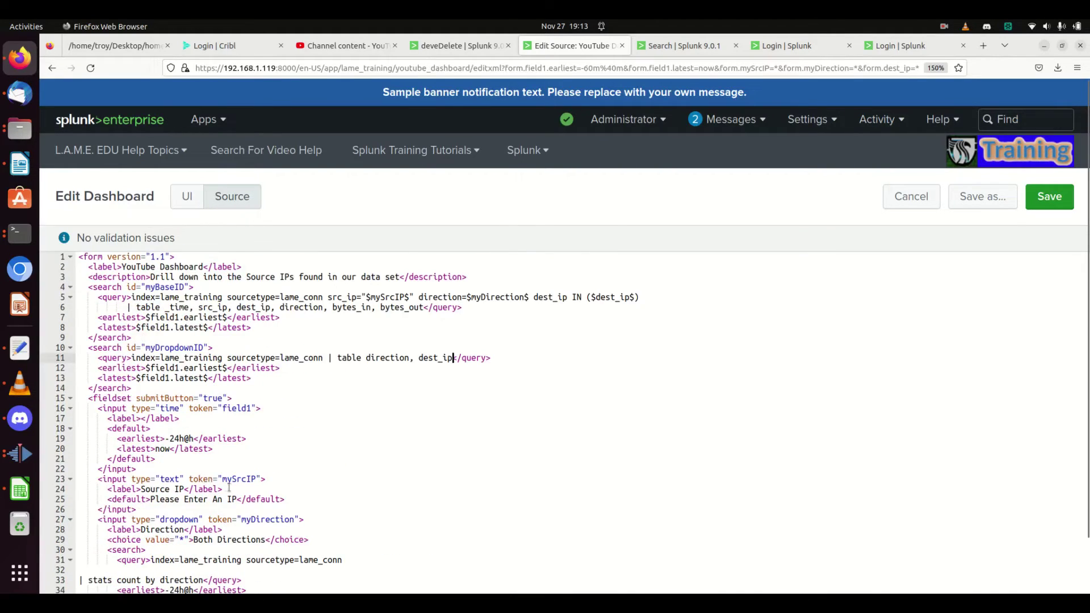
scroll(225, 463, down, 2)
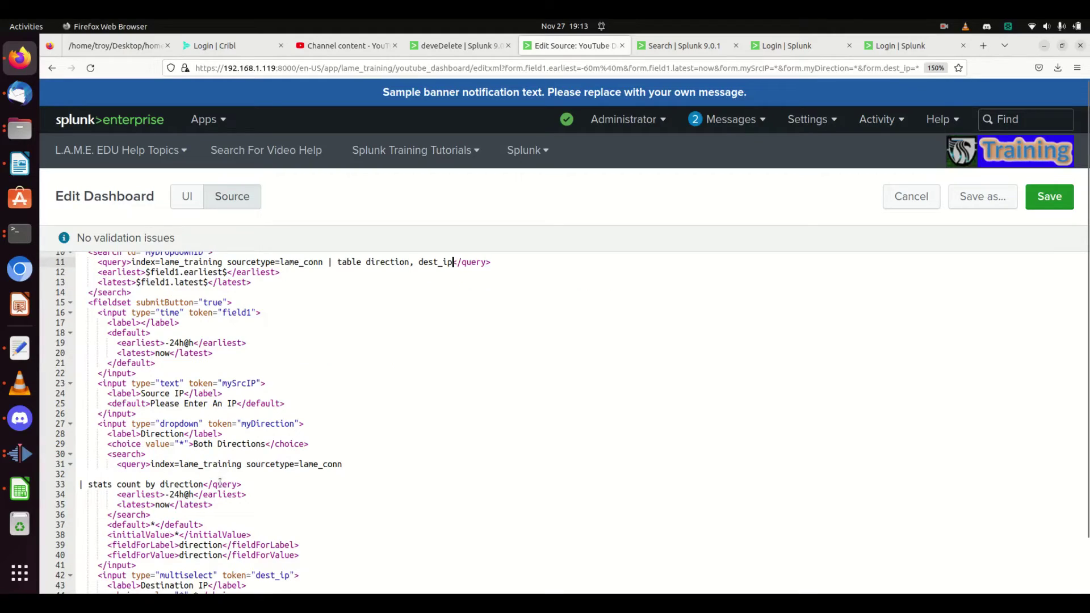
click(143, 452)
text(ba)
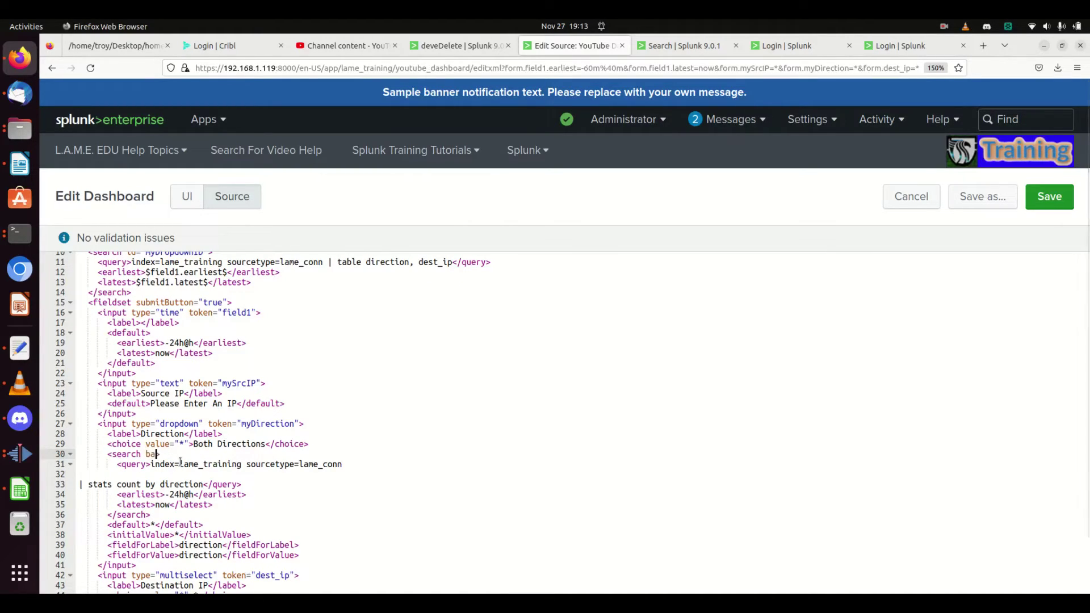
key(BackSpace)
key(BackSpace)
text(base)
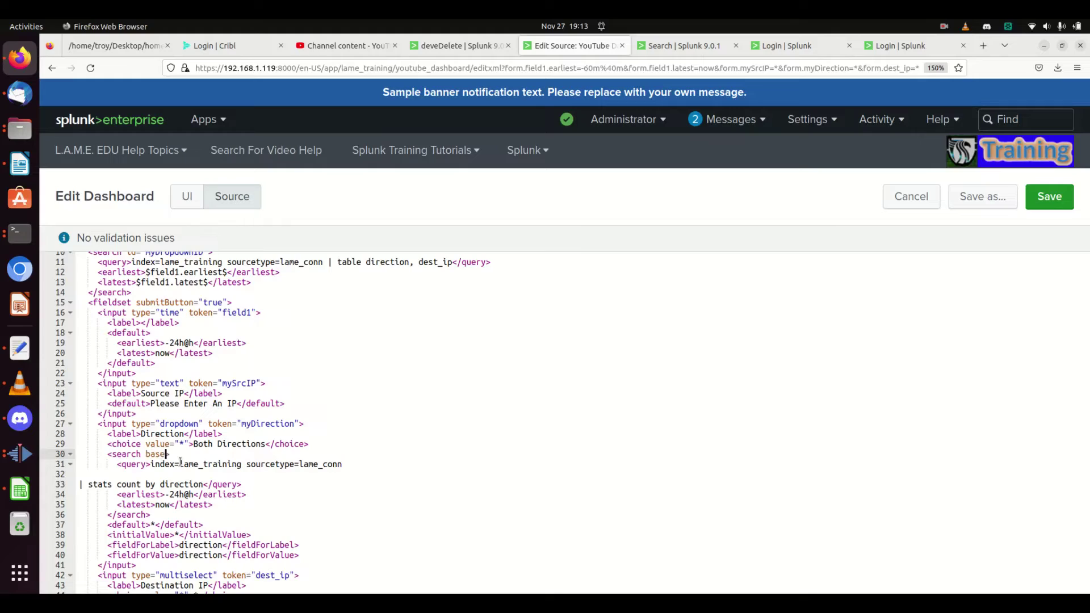
text(=")
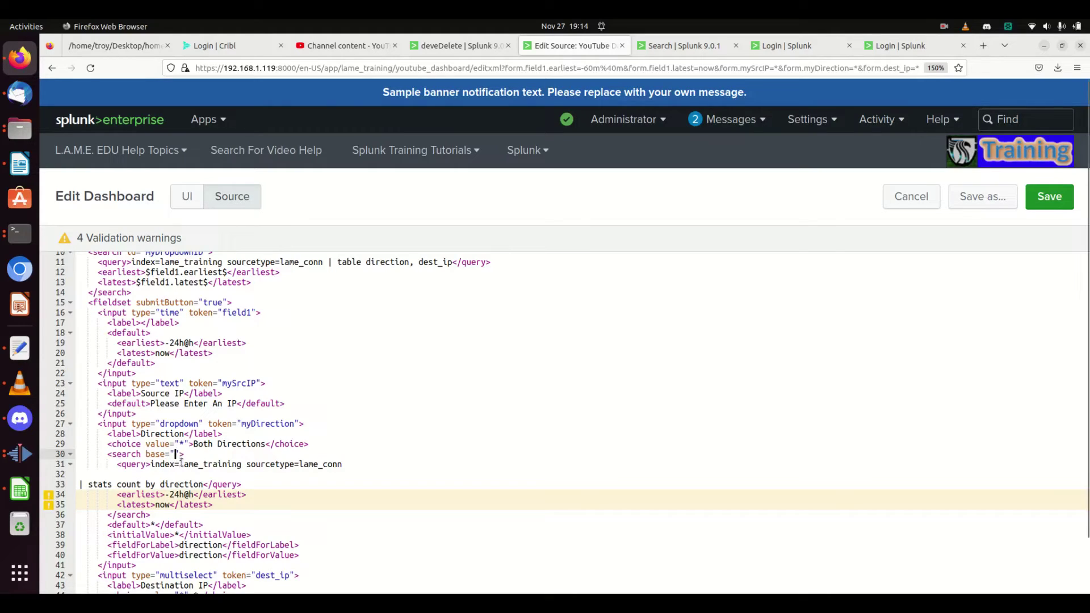
text(myDro)
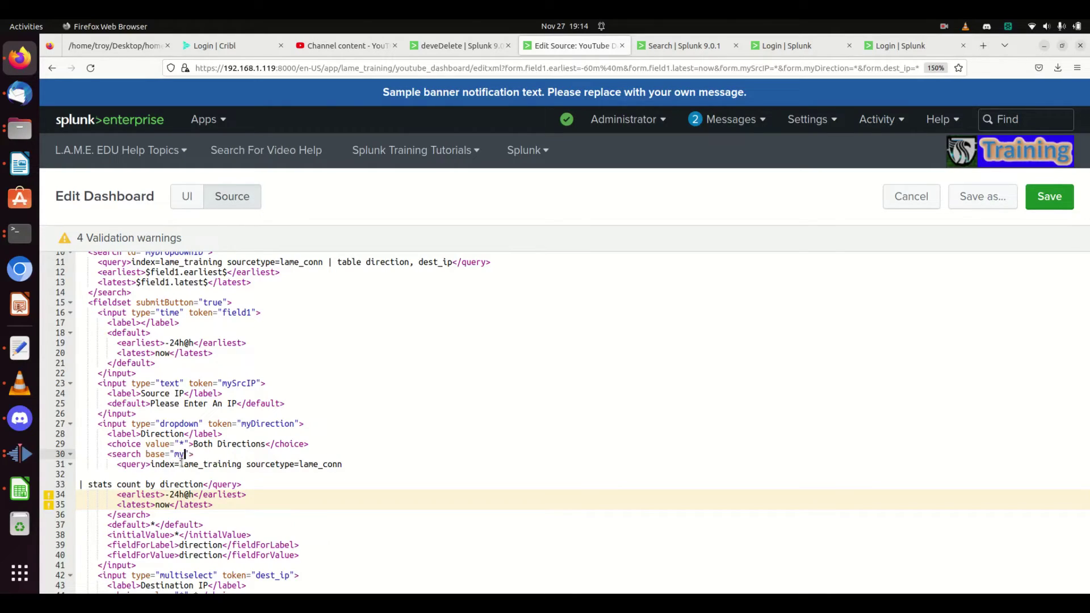
text(pdown)
scroll(182, 461, up, 3)
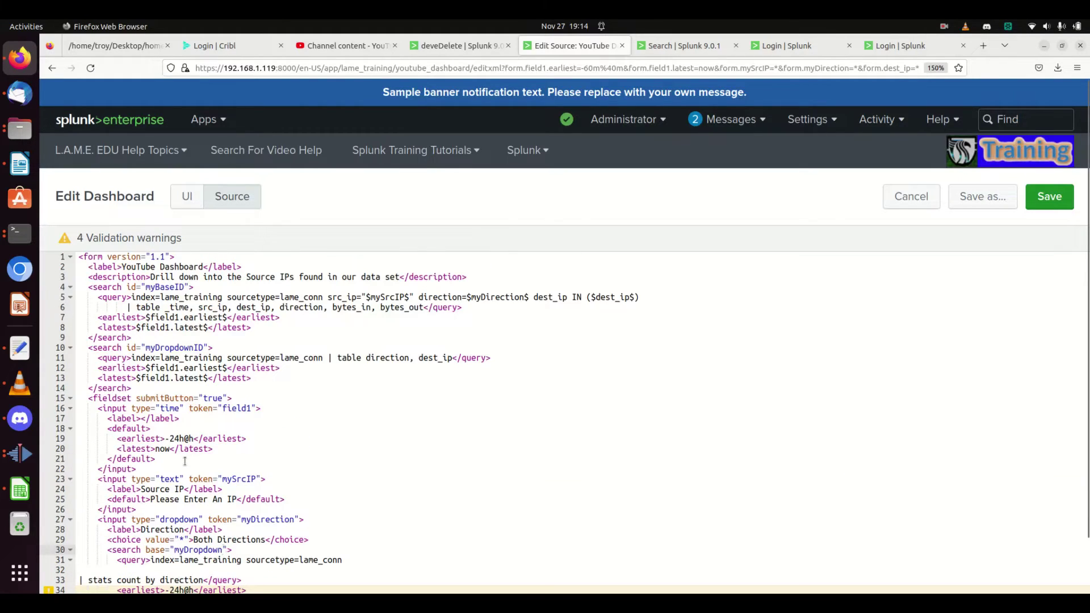
text(ID)
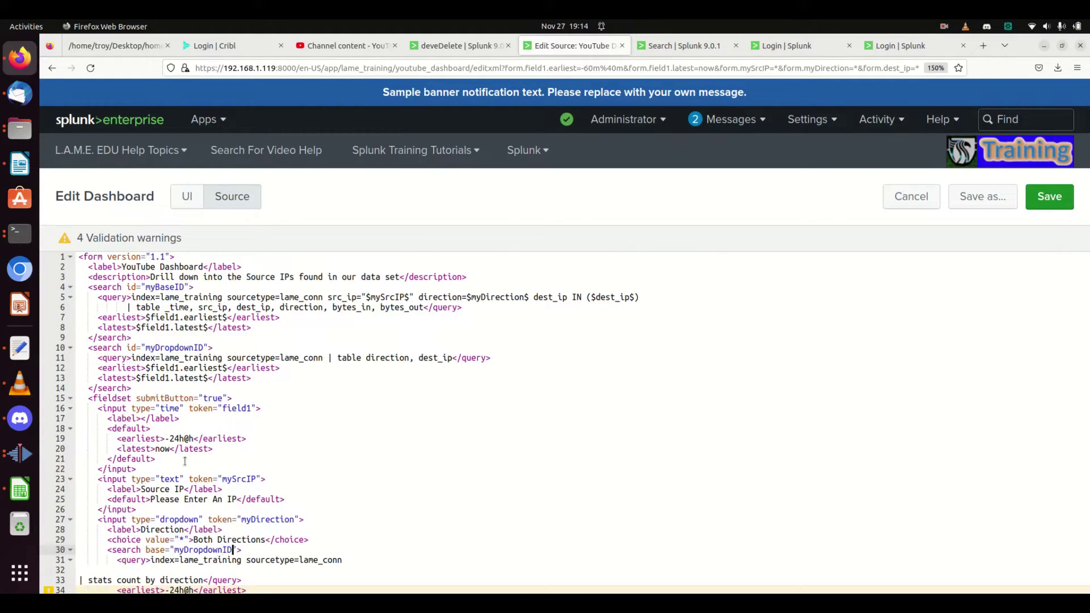
- Delete the earliest and latest time elements from the Direction dropdown's search
scroll(184, 461, down, 3)
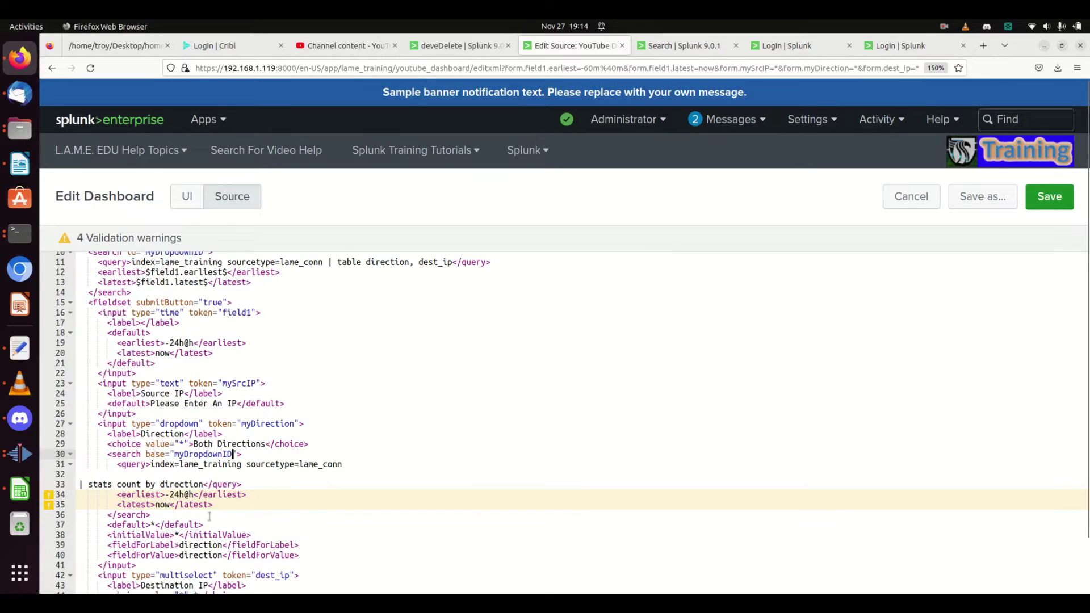
drag(108, 493, 230, 507)
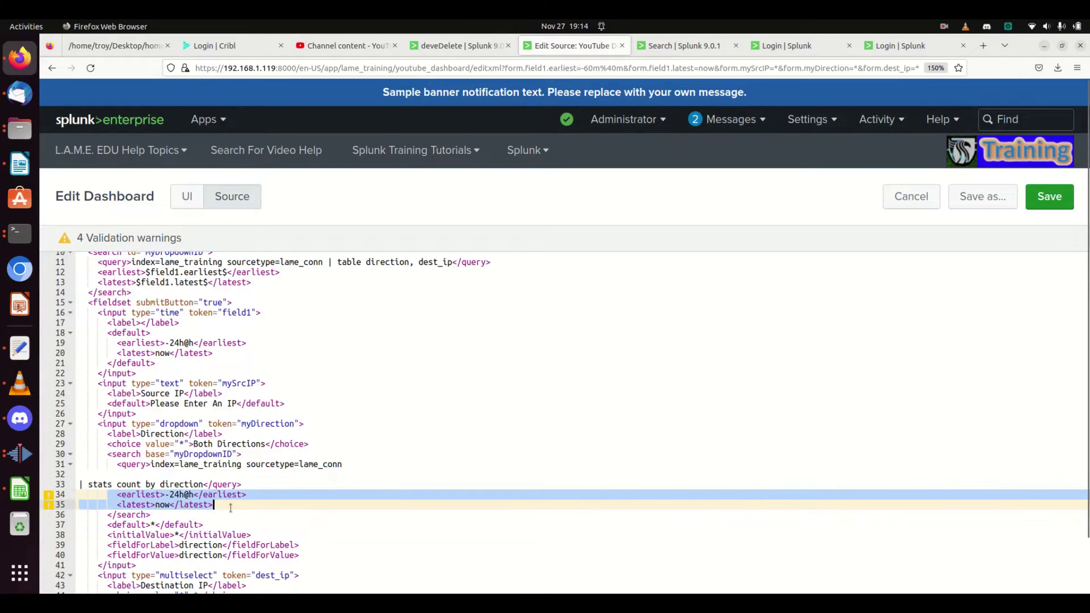
key(BackSpace)
- Remove index=lame_training sourcetype=lame_conn and the blank line from the Direction dropdown's query, keeping only | stats count by direction
key(Up)
key(Up)
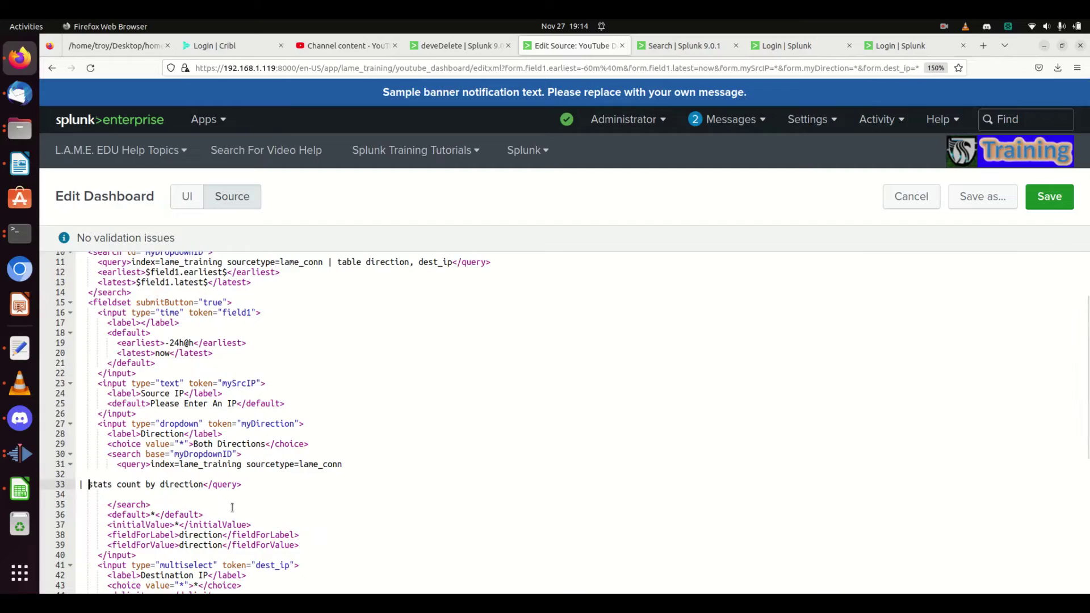
key(BackSpace)
key(BackSpace)
key(BackSpace)
key(BackSpace)
key(BackSpace)
key(BackSpace)
key(BackSpace)
key(BackSpace)
key(BackSpace)
key(BackSpace)
key(BackSpace)
key(BackSpace)
key(BackSpace)
key(BackSpace)
key(BackSpace)
key(BackSpace)
key(BackSpace)
key(BackSpace)
key(BackSpace)
key(BackSpace)
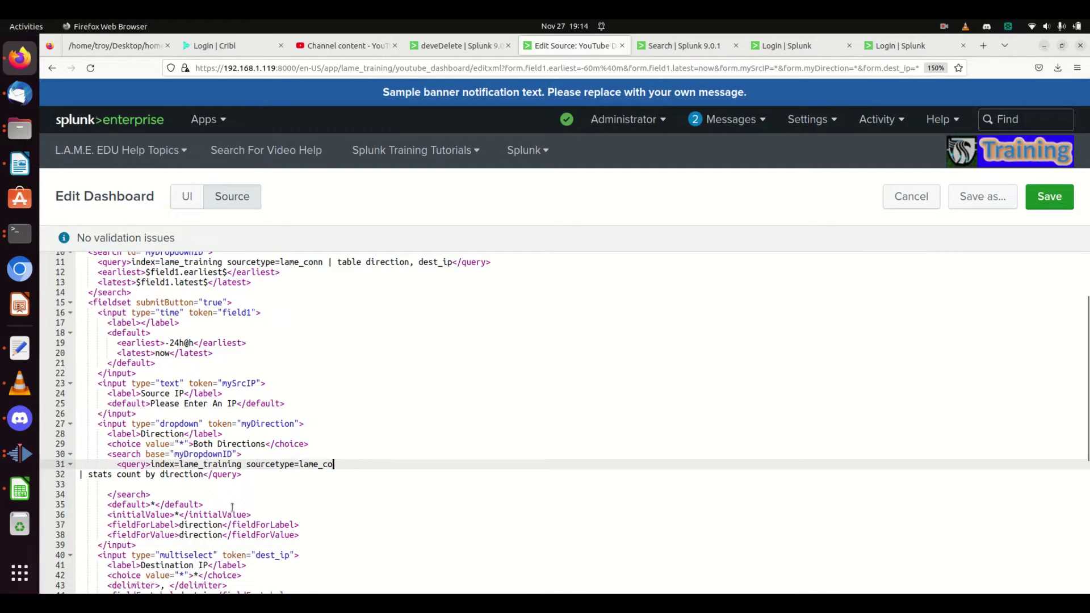
key(BackSpace)
key(BackSpace)
key(BackSpace)
key(BackSpace)
key(BackSpace)
key(BackSpace)
key(BackSpace)
key(BackSpace)
key(BackSpace)
key(BackSpace)
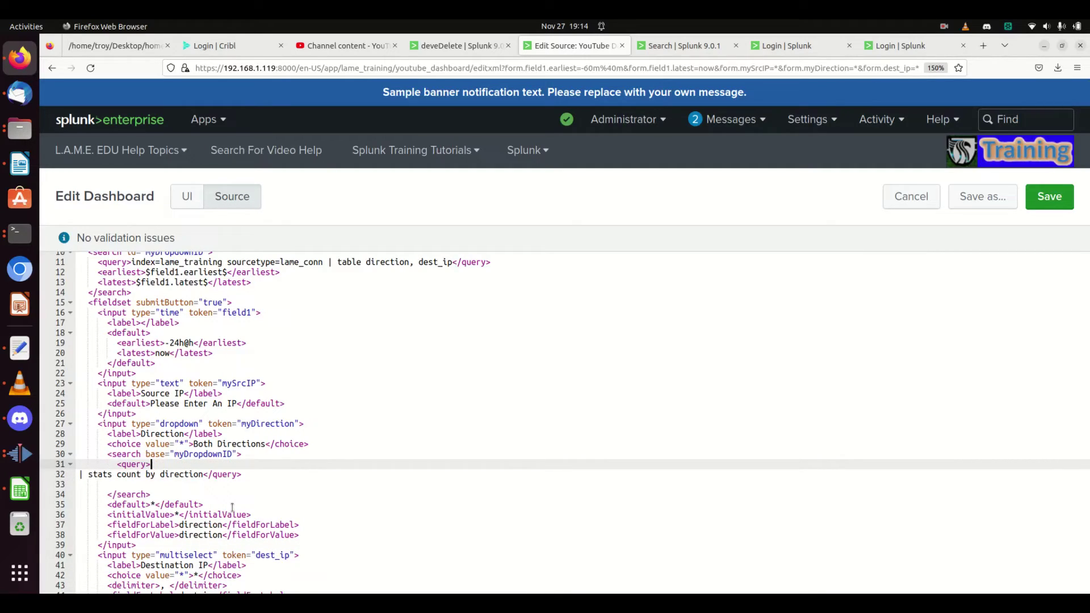
scroll(254, 516, down, 3)
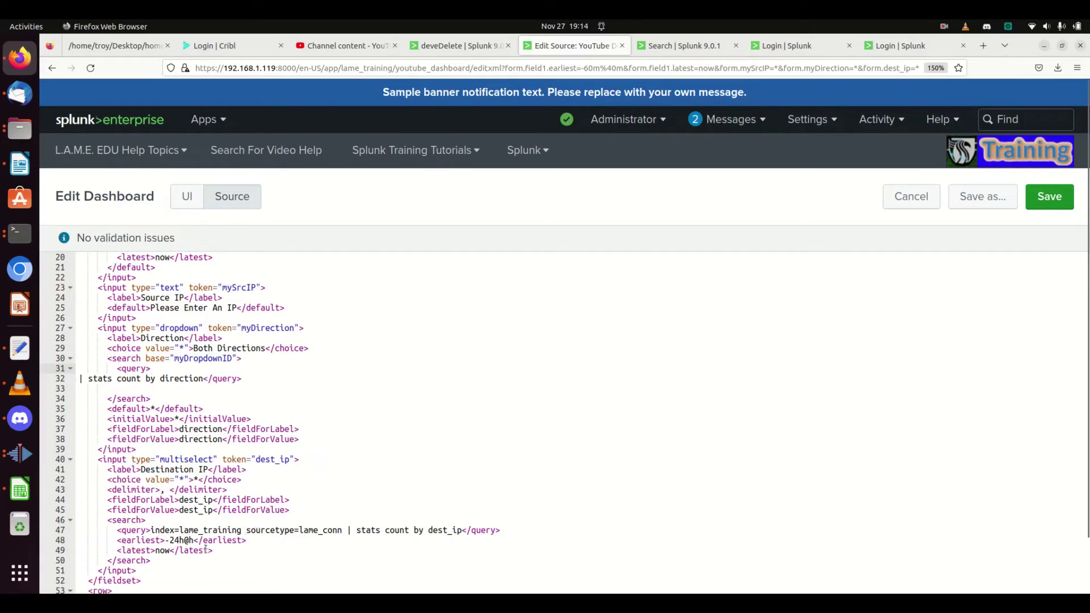
- Add base="myDropdownID" to the search tag of the Destination IP multiselect input
click(145, 520)
drag(142, 361, 237, 359)
key(ctrl+c)
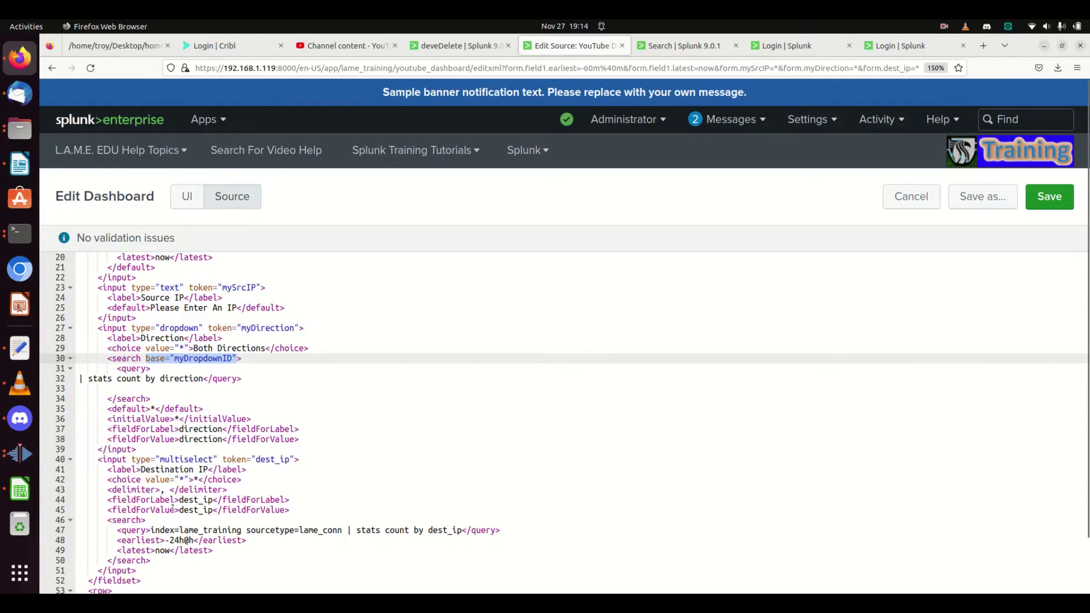
click(146, 519)
key(ctrl+v)
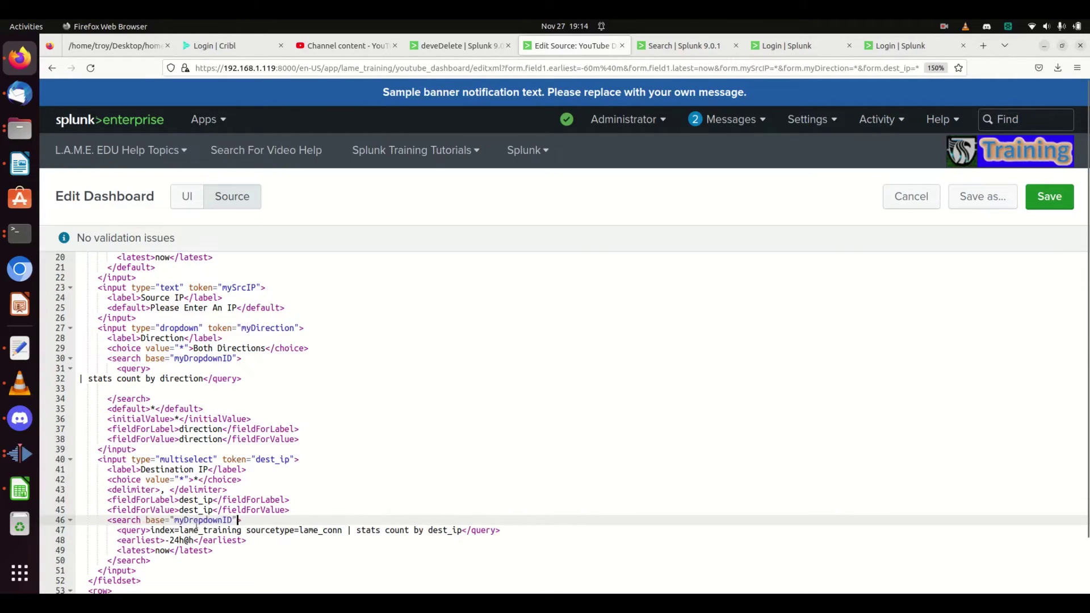
- Delete the earliest and latest time elements from the Destination IP multiselect's search
click(245, 540)
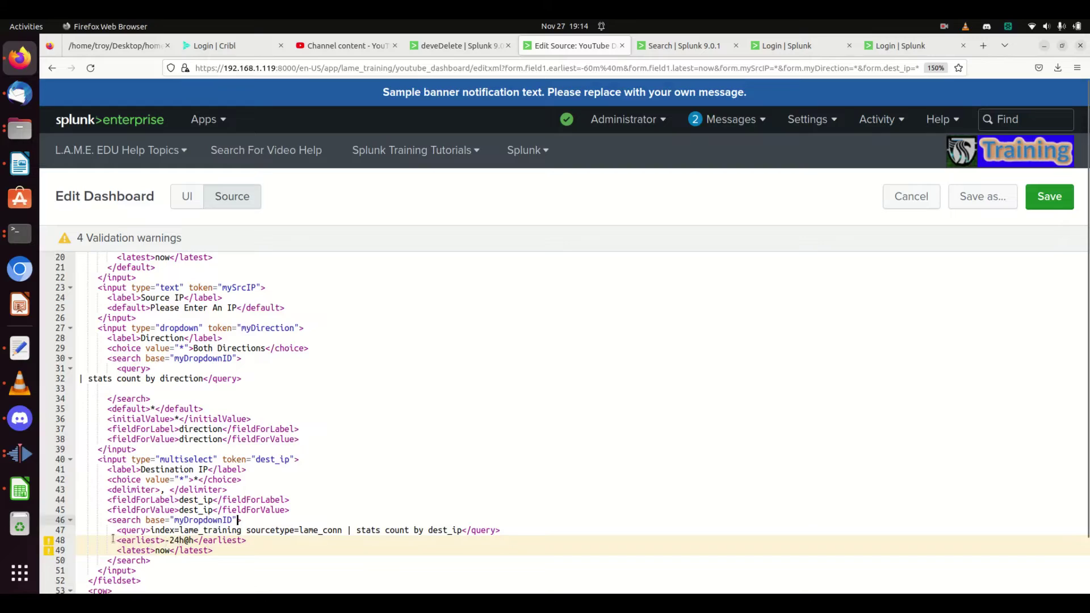
drag(115, 539, 213, 550)
key(BackSpace)
- Remove index=lame_training sourcetype=lame_conn from the Destination IP query, keeping only | stats count by dest_ip
key(Up)
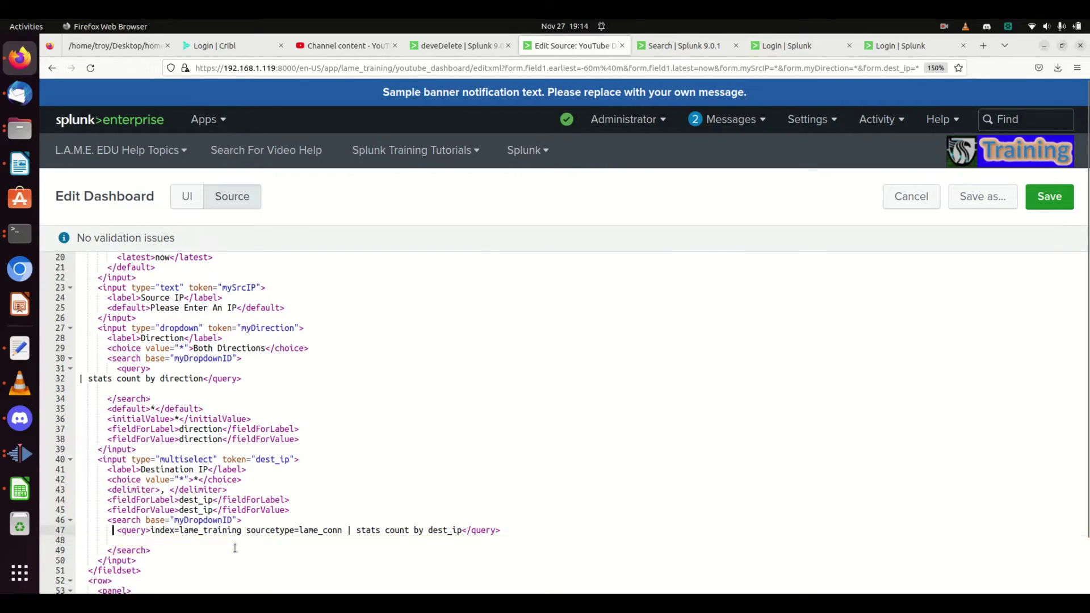
key(Up)
key(Down)
key(Right)
key(Right)
key(Right)
key(Right)
key(Right)
key(Right)
key(Right)
key(Right)
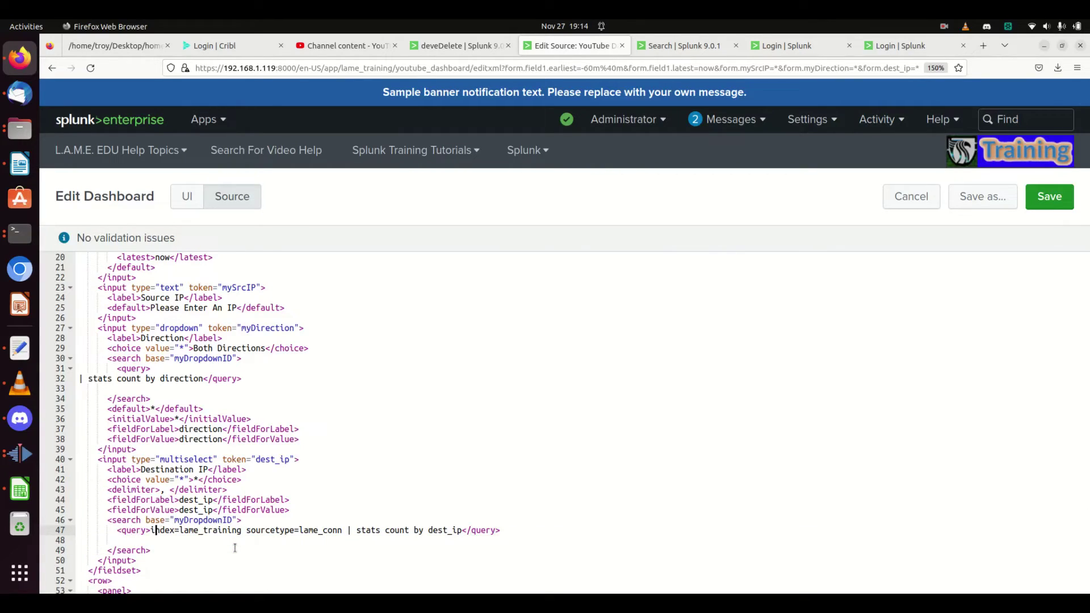
key(Left)
key(Delete)
key(Delete)
key(Delete)
key(Delete)
key(Delete)
key(Delete)
key(Delete)
key(Delete)
key(Delete)
key(Delete)
key(Delete)
key(Delete)
key(Delete)
key(Delete)
key(Delete)
key(Delete)
key(Delete)
key(Delete)
key(Delete)
key(Delete)
key(Delete)
key(Delete)
key(Delete)
key(Delete)
key(Delete)
key(Delete)
key(Delete)
key(Delete)
key(Delete)
key(Delete)
key(Delete)
key(Delete)
key(Delete)
key(Delete)
key(Delete)
key(Delete)
key(Delete)
key(Delete)
key(Delete)
key(Delete)
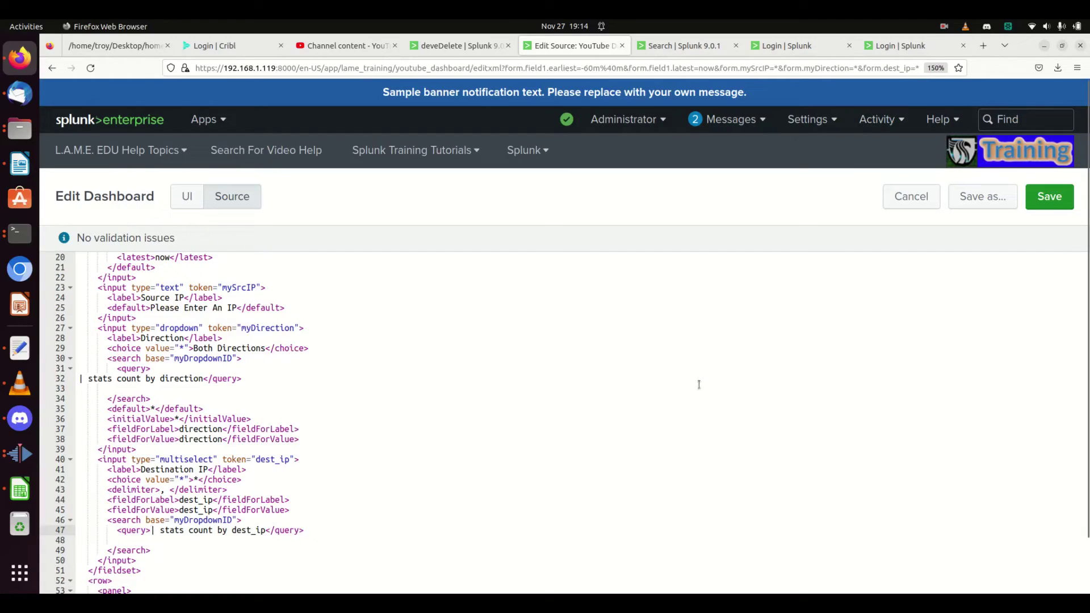
- Save the dashboard source and check the choices offered by the Direction and Destination IP inputs
click(1049, 197)
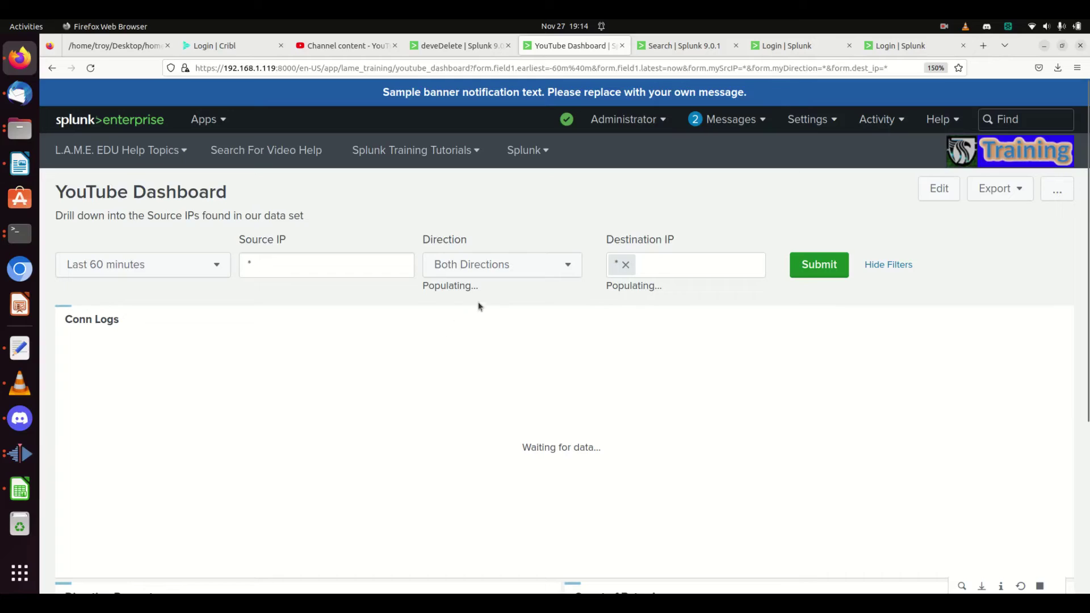
click(512, 271)
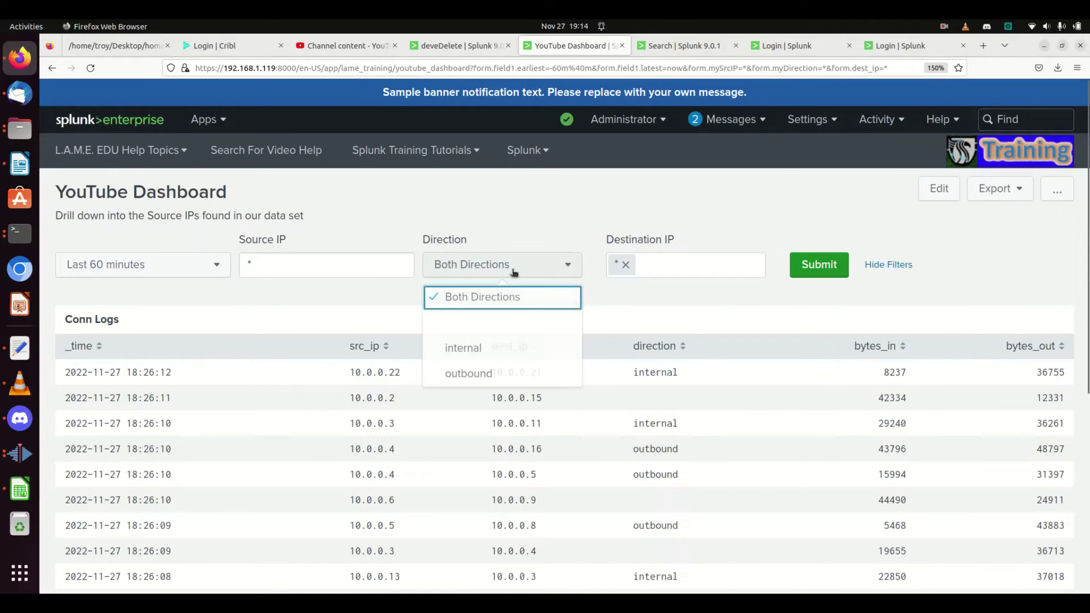
click(689, 272)
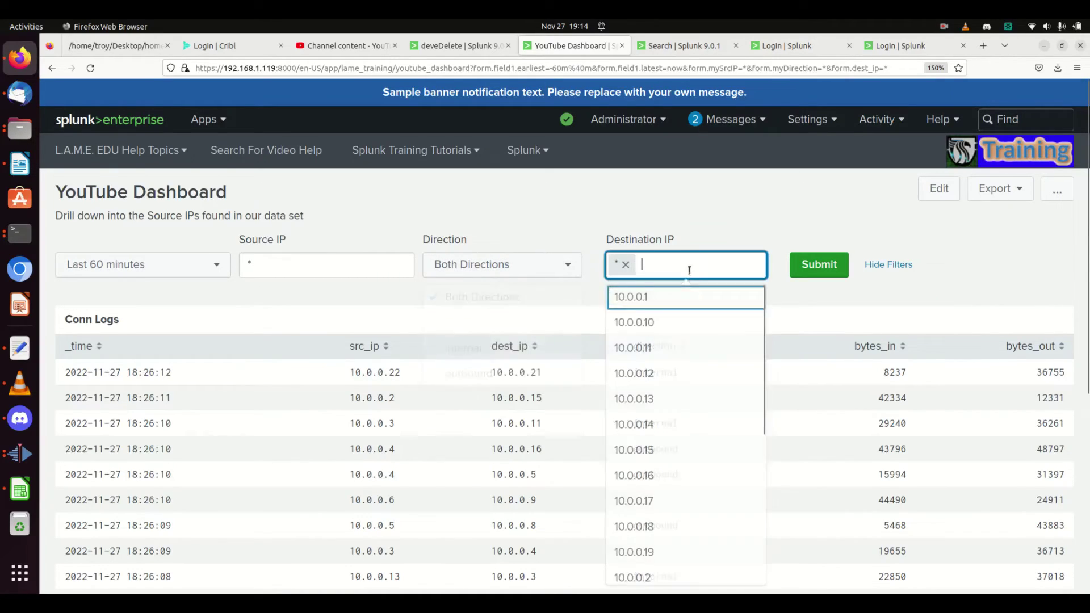
click(697, 232)
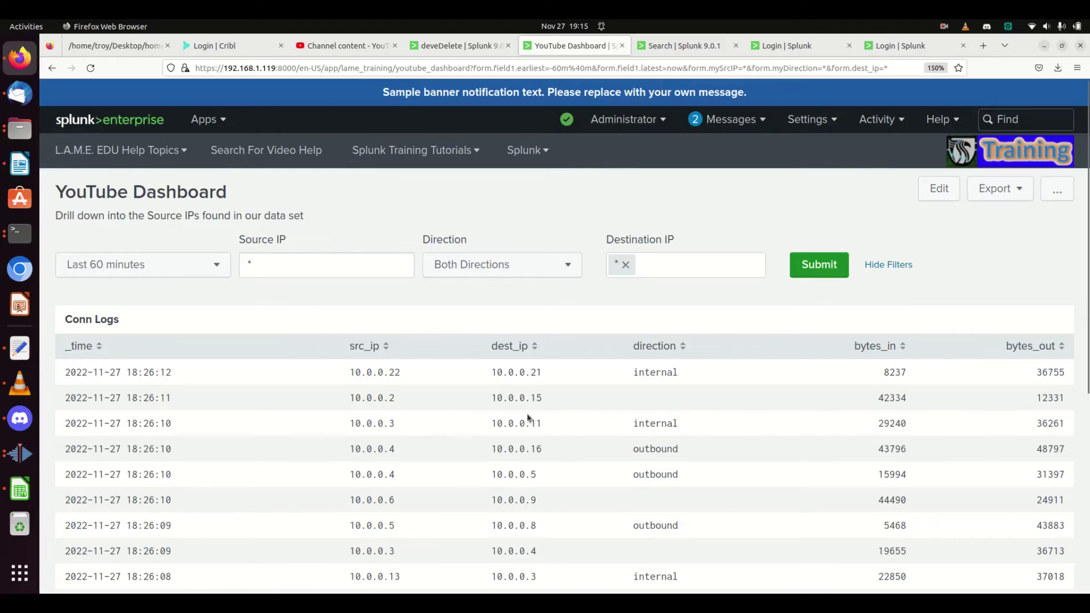
- Review the Conn Logs, Direction Percentages and Count of Bytes In panels on the saved dashboard
scroll(528, 418, down, 5)
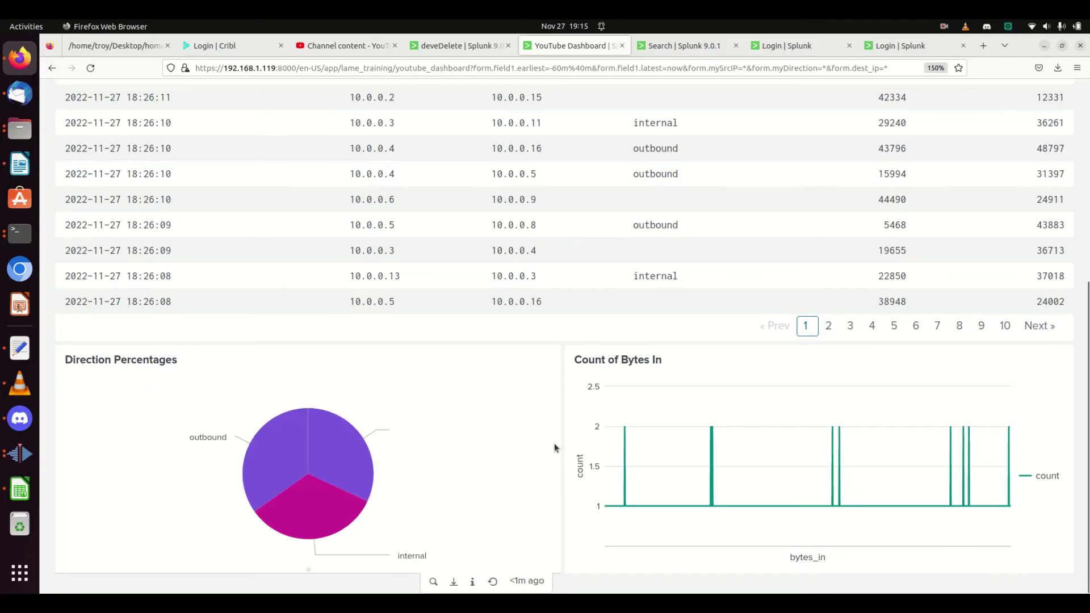
scroll(555, 448, up, 2)
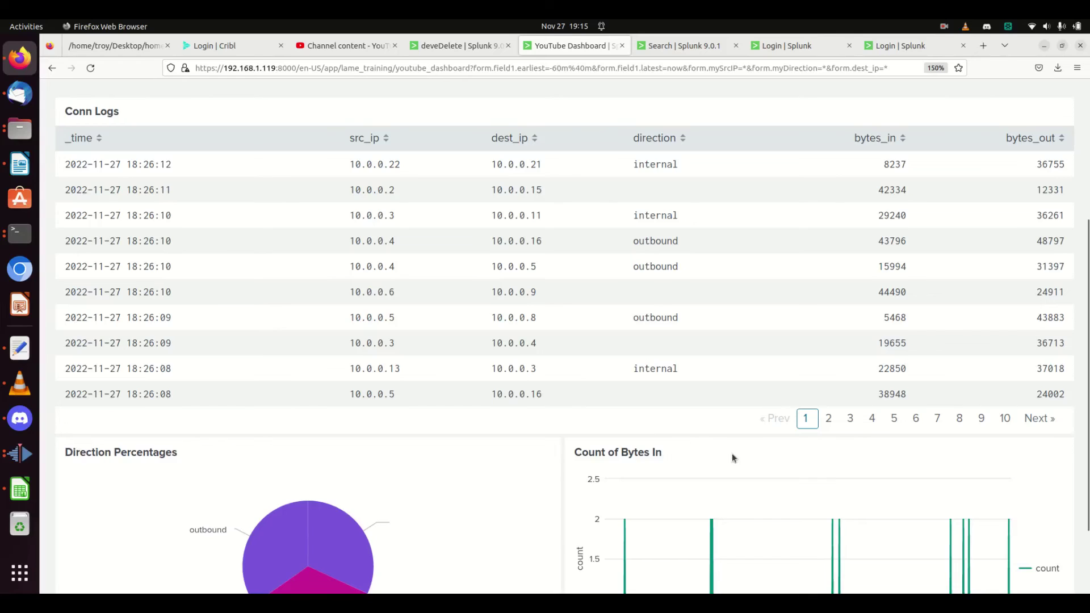
scroll(731, 452, up, 4)
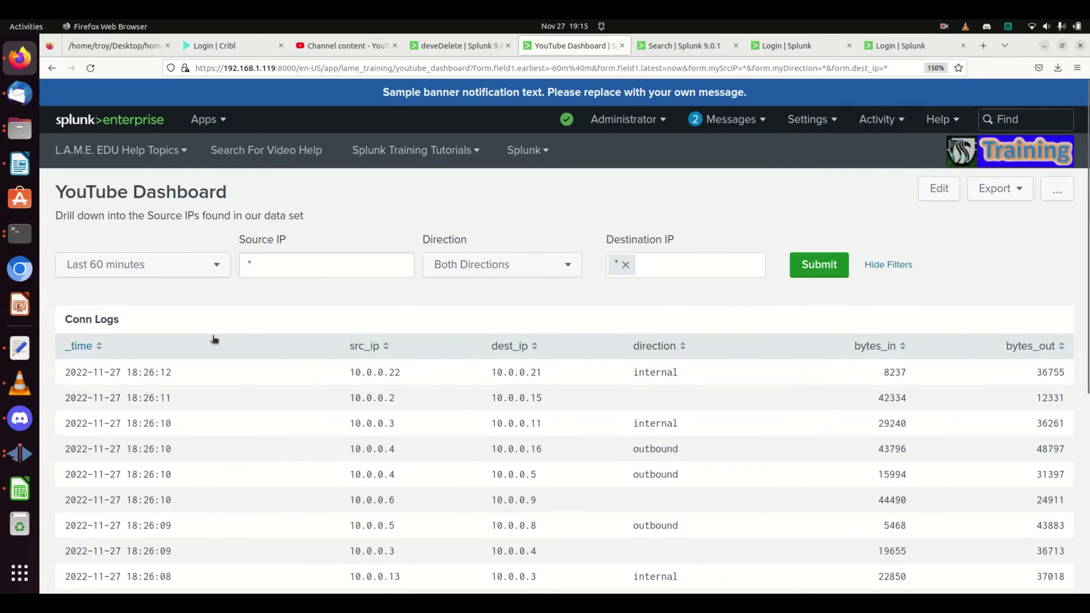